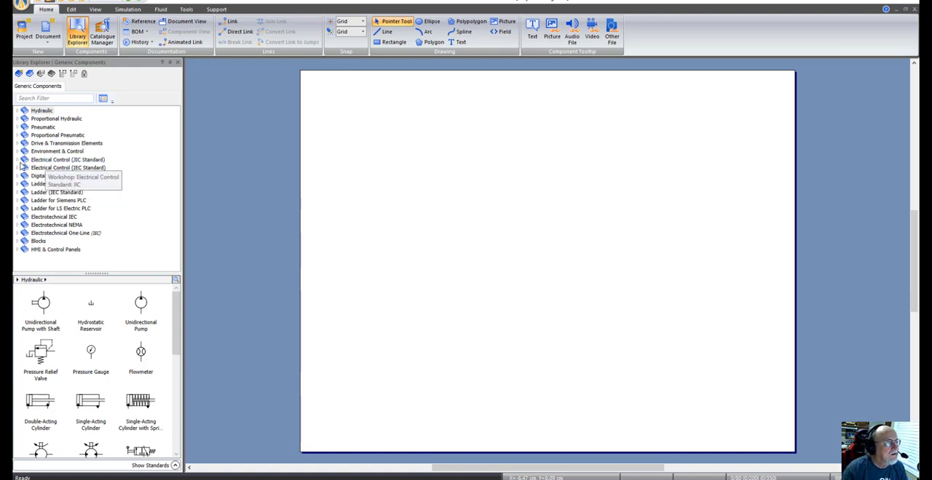
Step: Place two 24-volt power supplies from the JIC electrical library near the sheet's upper-left and upper-right corners
click(18, 160)
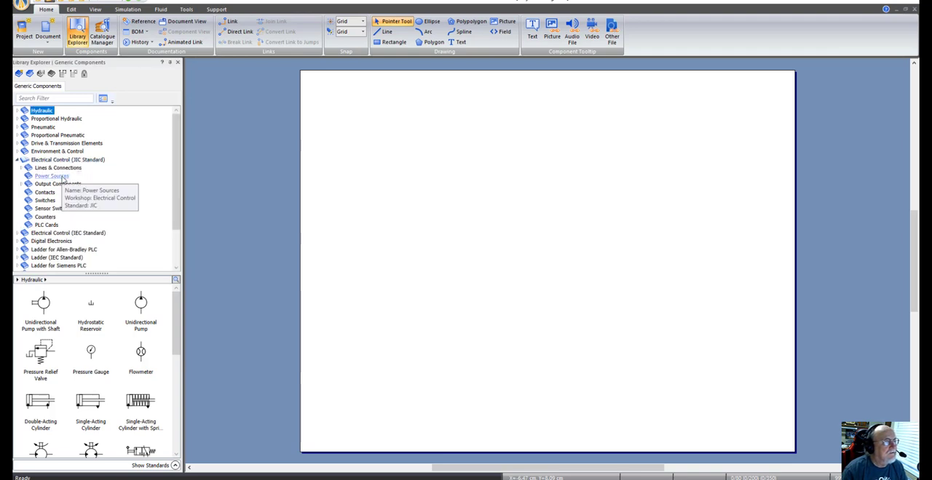
click(62, 179)
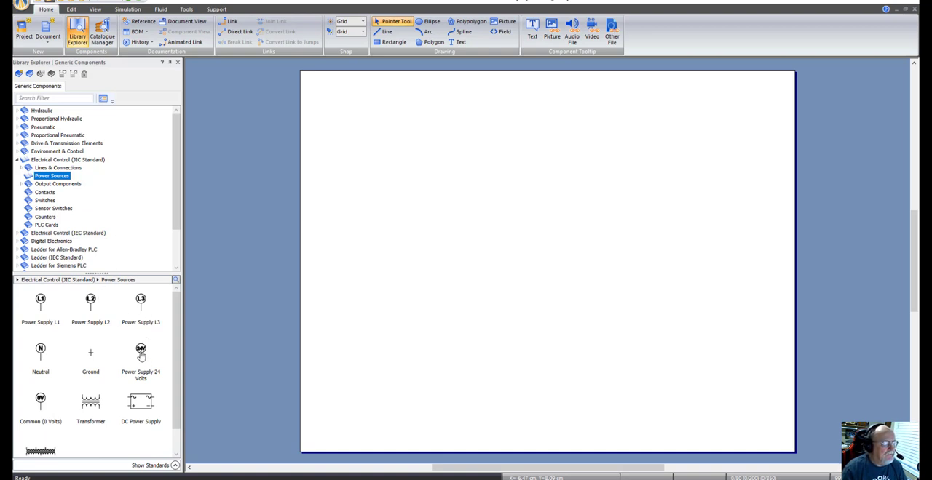
mouse_move(141, 355)
drag(140, 355, 338, 109)
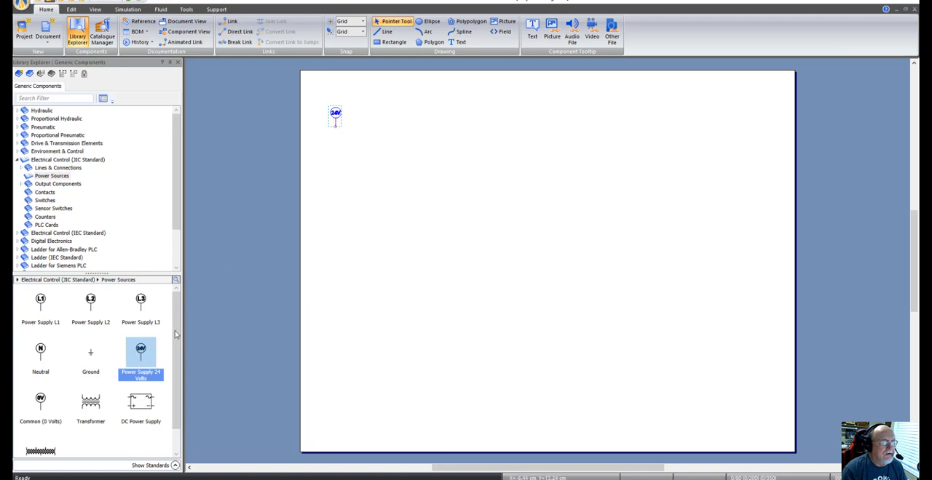
drag(141, 355, 692, 111)
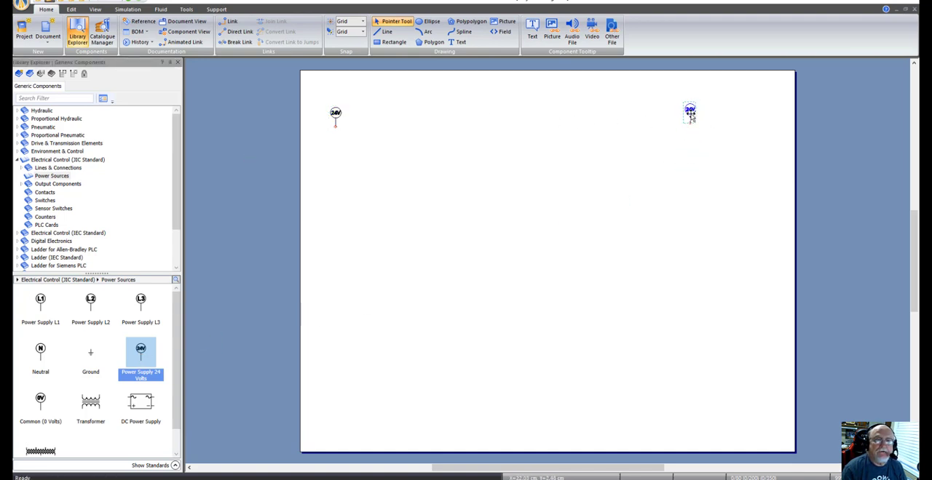
drag(690, 115, 672, 117)
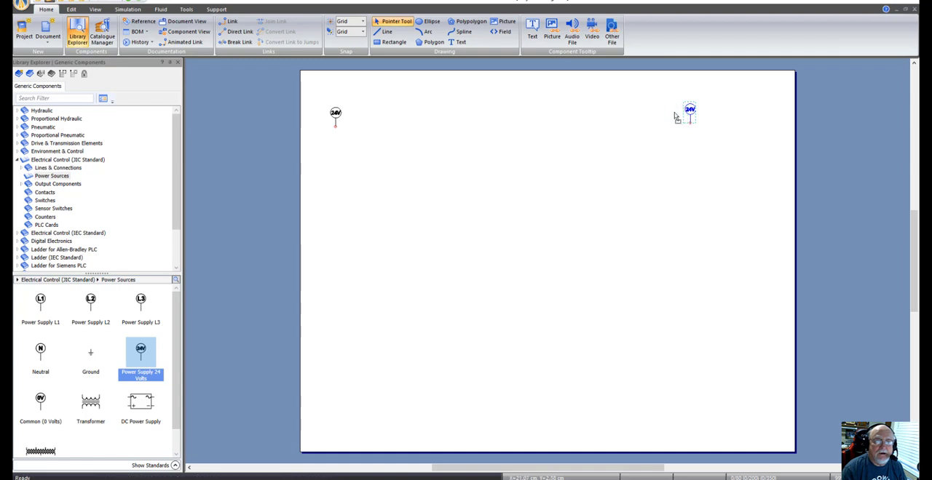
click(556, 216)
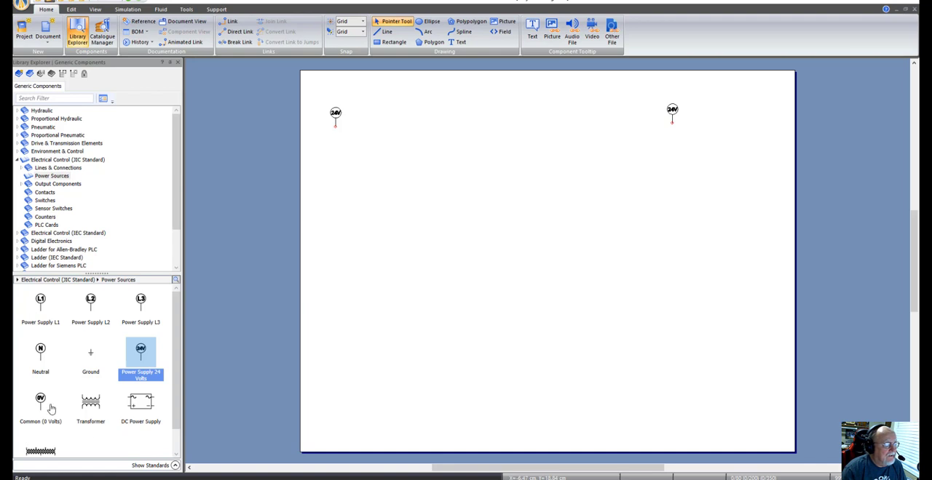
Step: Place two Common (0 Volts) symbols in the lower part of the sheet, one below each 24-volt supply
mouse_move(44, 404)
drag(43, 405, 336, 334)
click(369, 366)
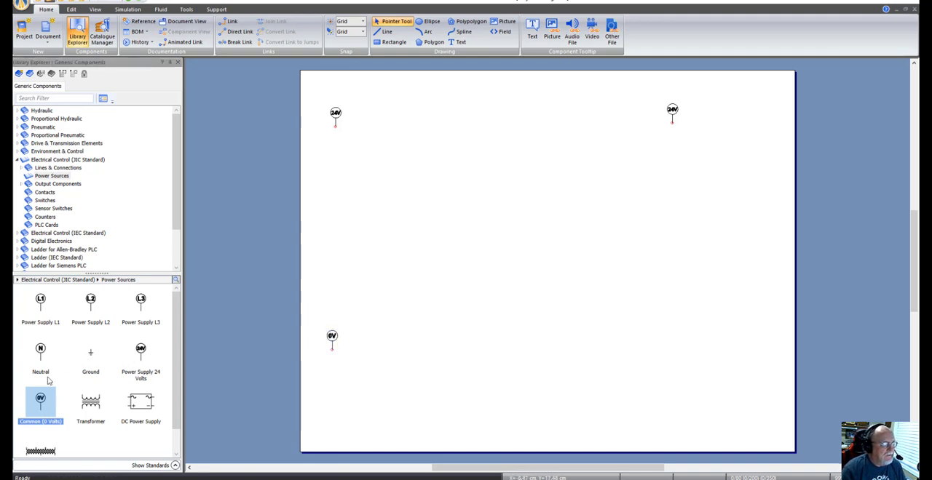
drag(42, 400, 684, 348)
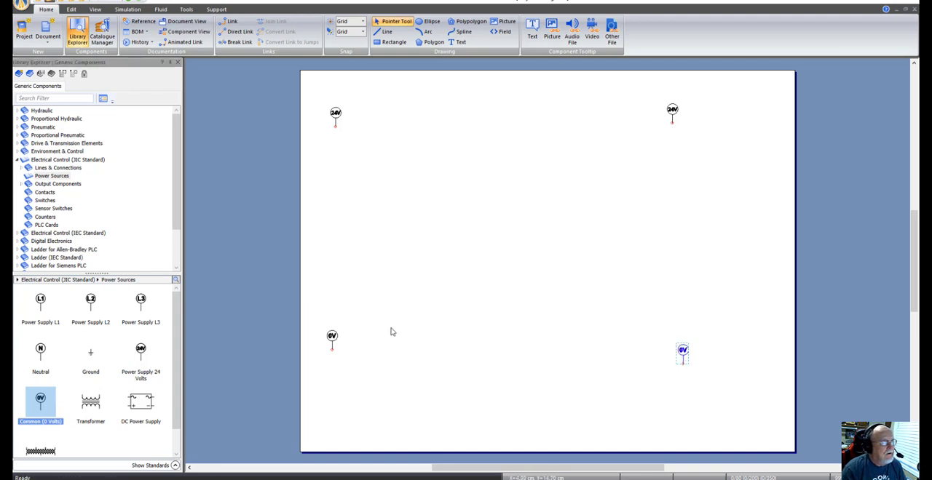
Step: Place a JIC indicator light below the right-hand 24-volt supply and give it the alias Lt1
click(70, 185)
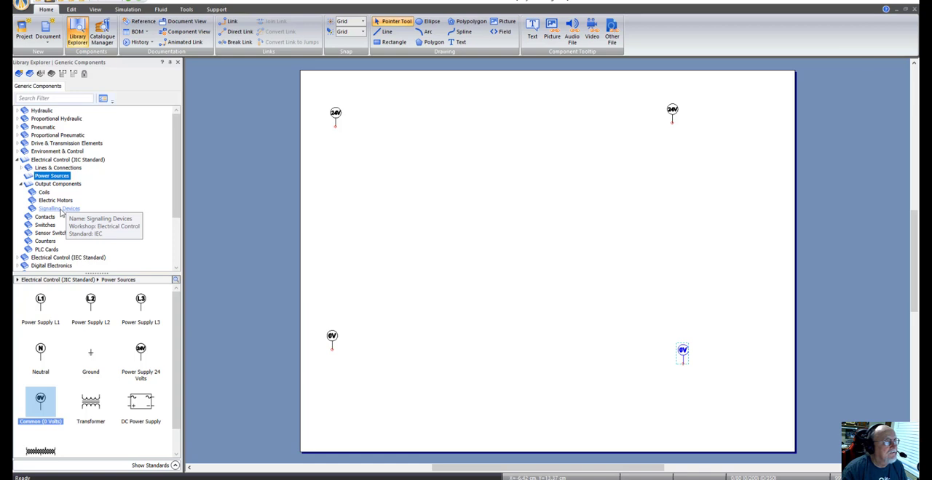
click(60, 209)
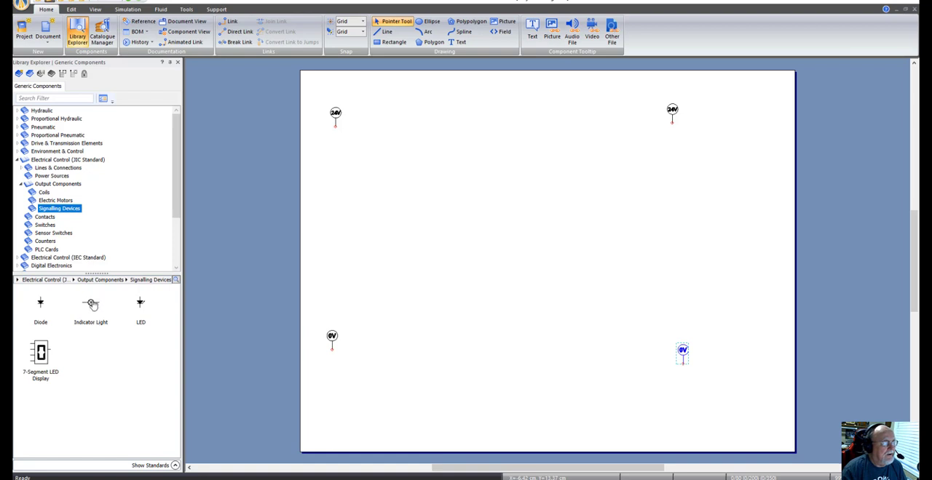
mouse_move(93, 306)
drag(92, 306, 703, 197)
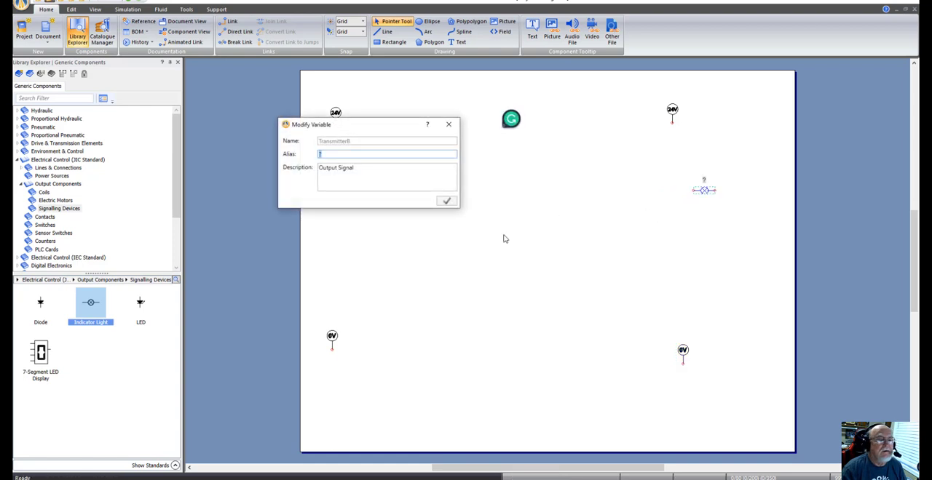
text(Light1)
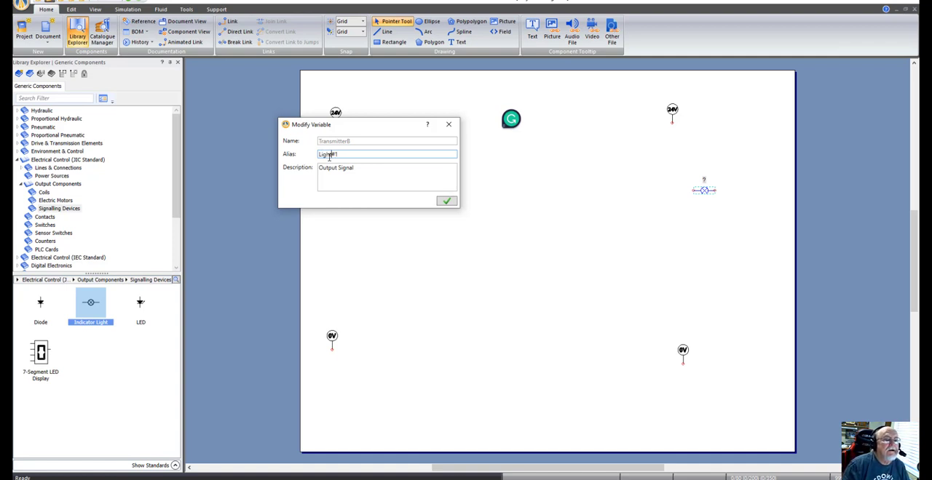
key(BackSpace)
key(BackSpace)
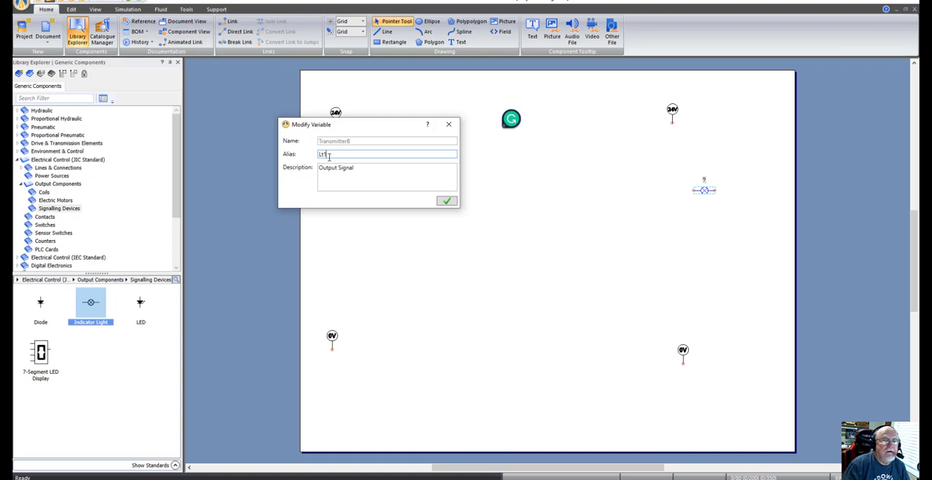
click(446, 201)
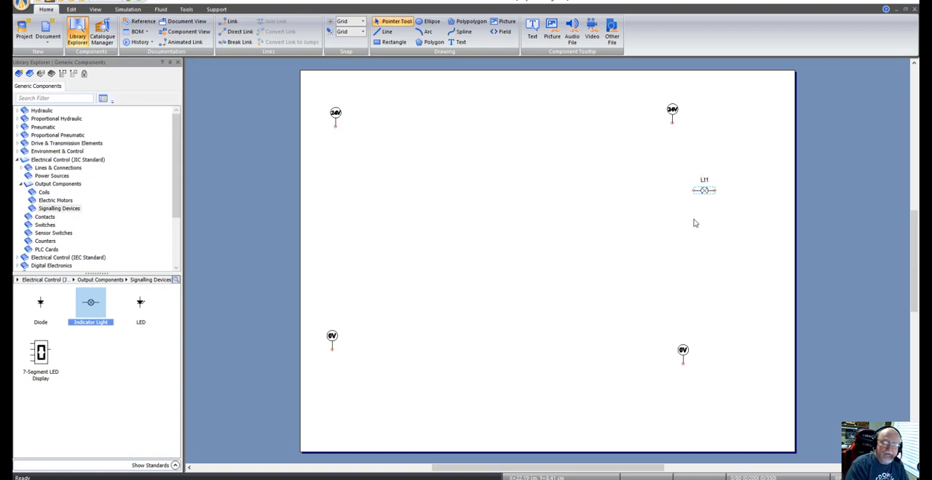
Step: Try duplicating indicator light Lt1 directly below the original, and discard the copy
key(ctrl+v)
key(Right)
key(Right)
key(Right)
key(Right)
key(Right)
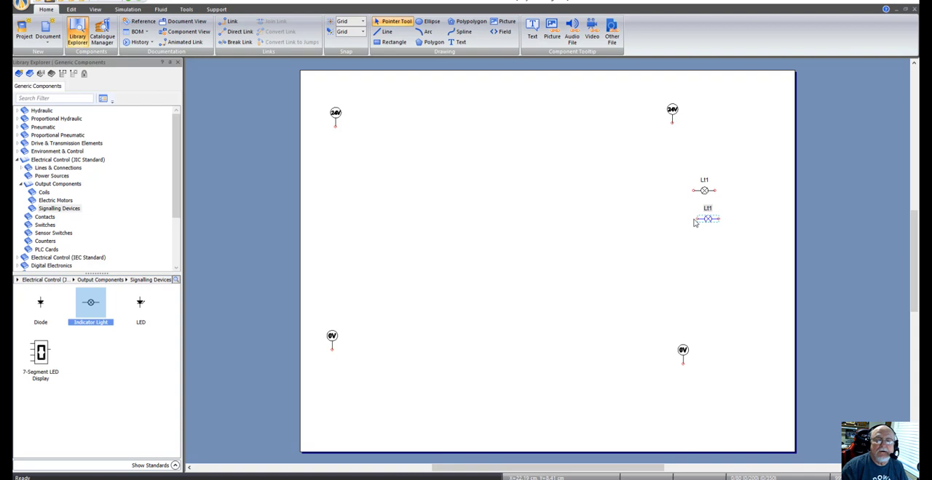
key(Left)
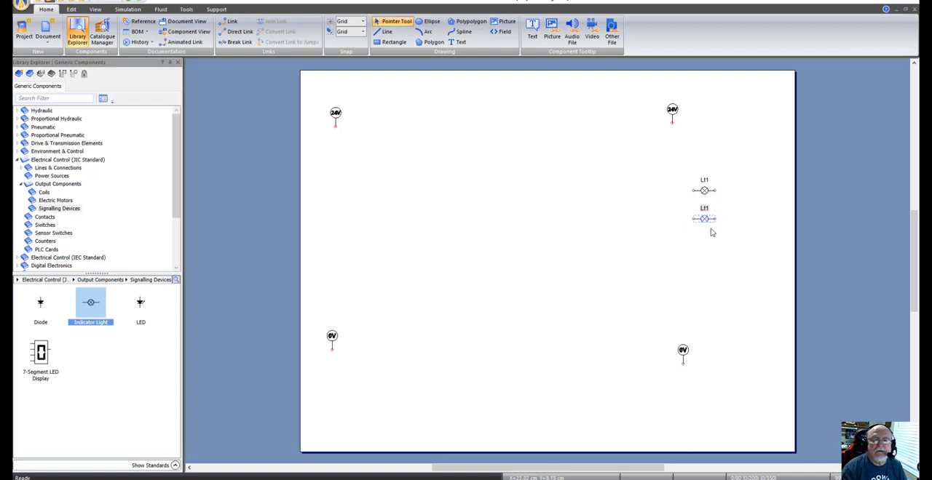
double_click(703, 218)
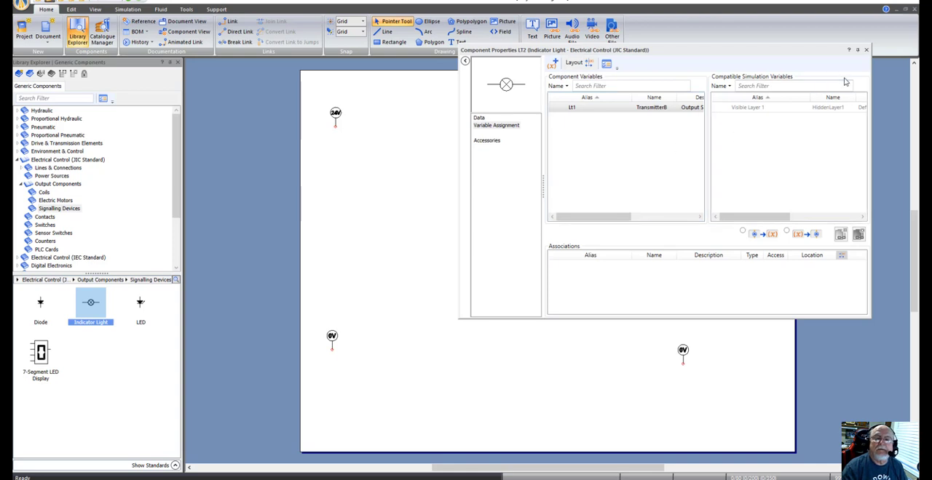
click(865, 49)
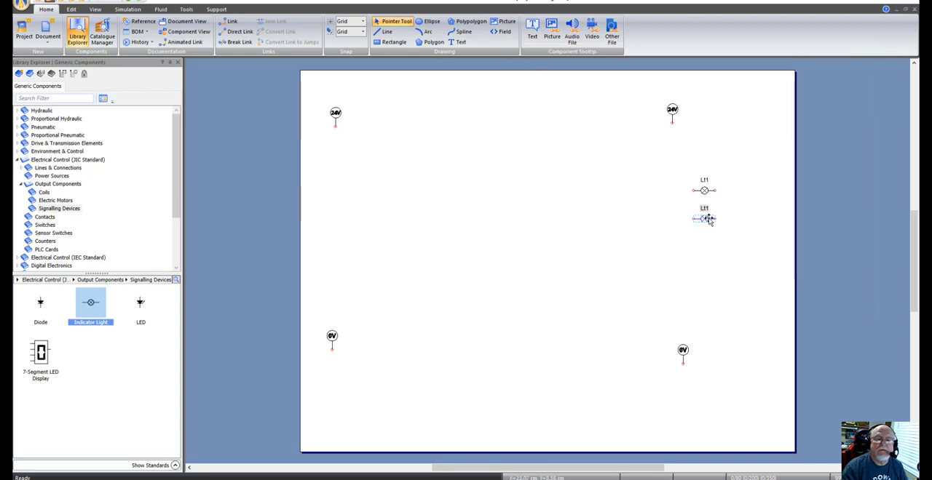
key(Delete)
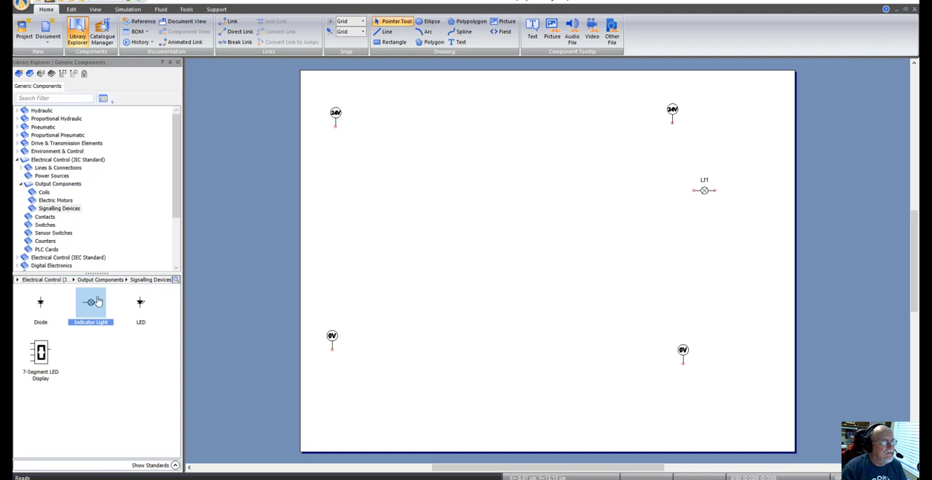
Step: Place a new indicator light directly below Lt1 and give it the alias Lt2
drag(89, 303, 706, 216)
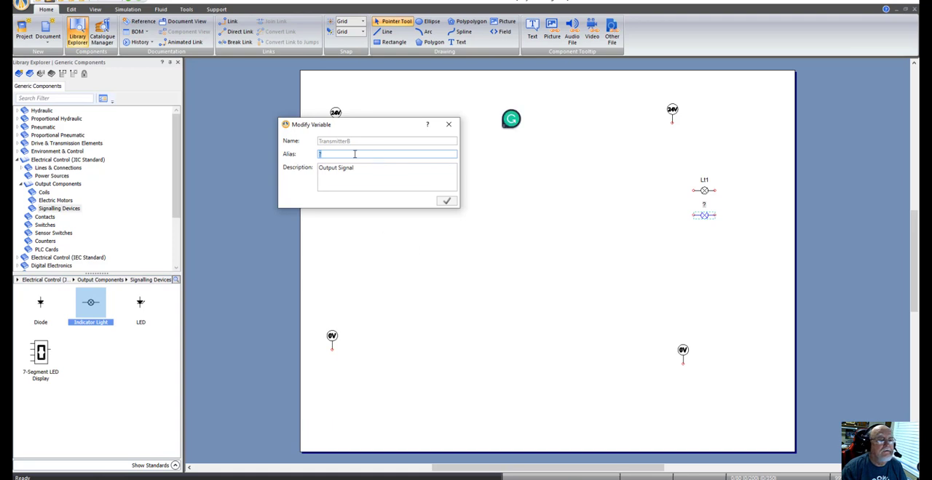
text(L2)
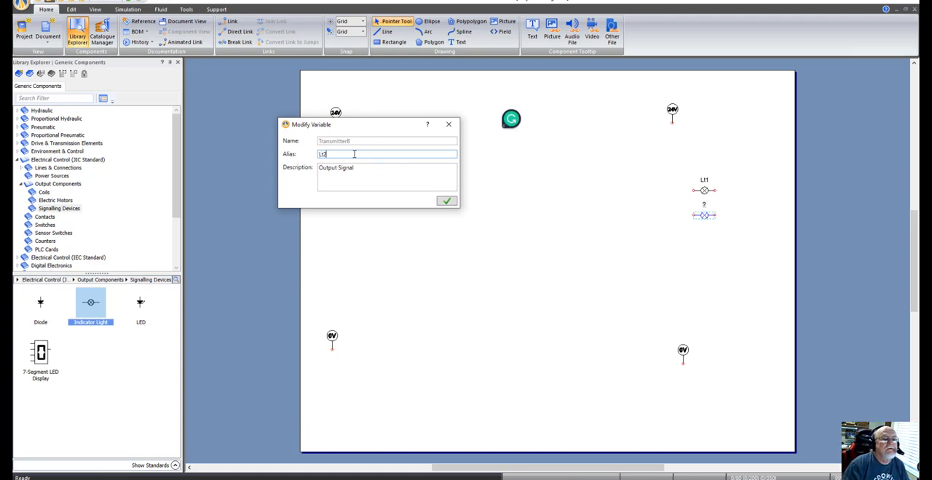
key(Return)
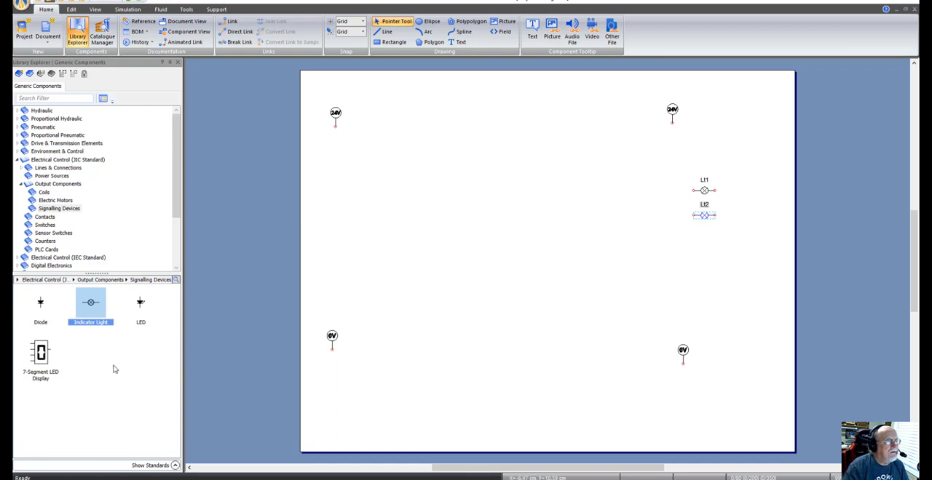
Step: Place a third indicator light with the alias Lt4 below Lt2, spaced evenly with the other two
drag(90, 302, 705, 248)
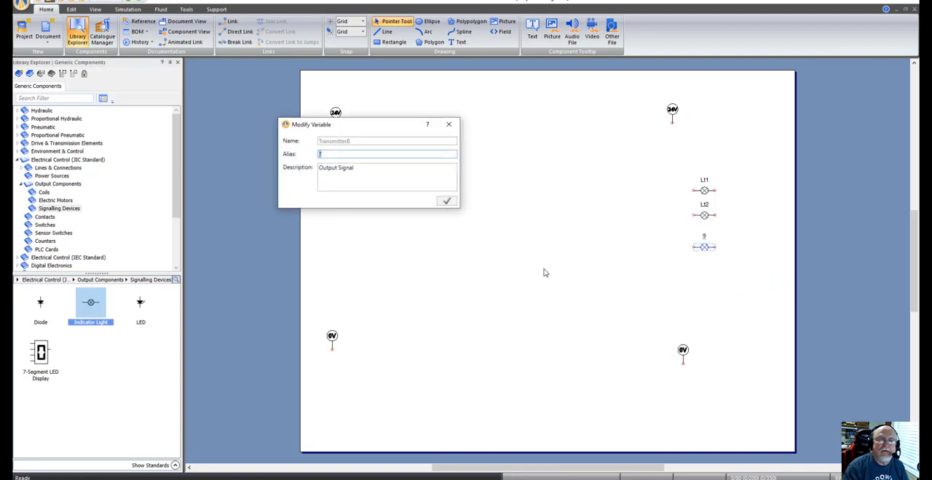
text(Lt4)
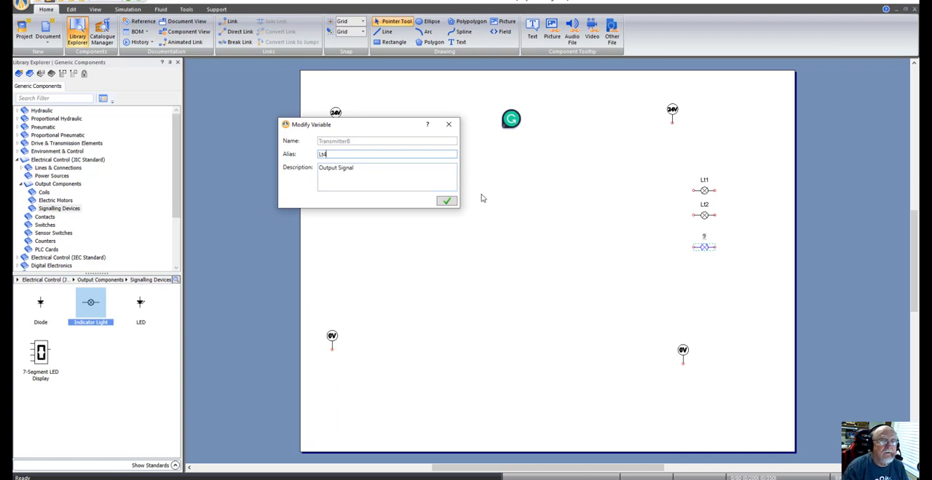
click(446, 201)
click(707, 279)
drag(706, 248, 706, 240)
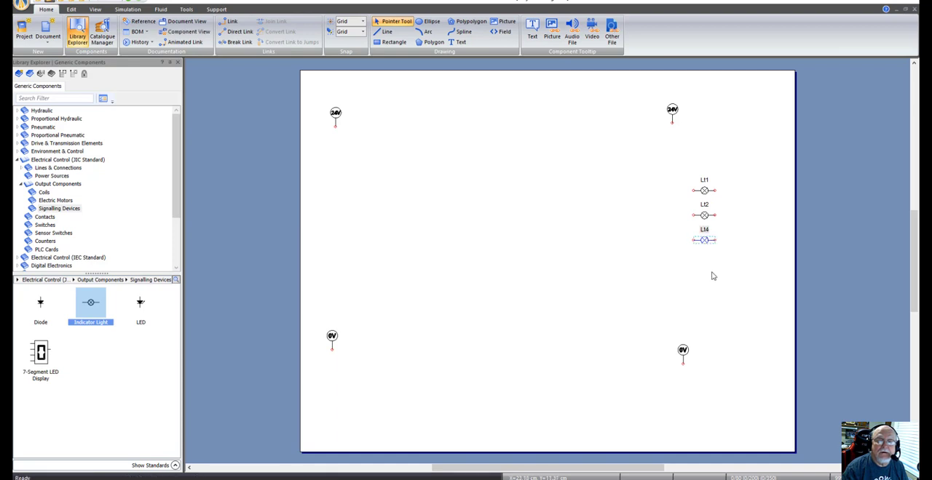
click(646, 287)
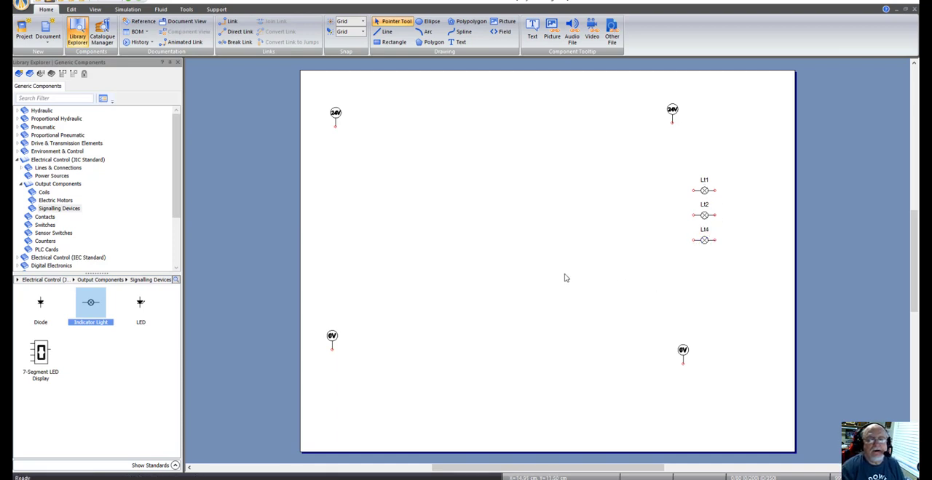
Step: Place a PLC input card between the left-hand supply symbols and a PLC output card just left of the indicator lights
click(22, 186)
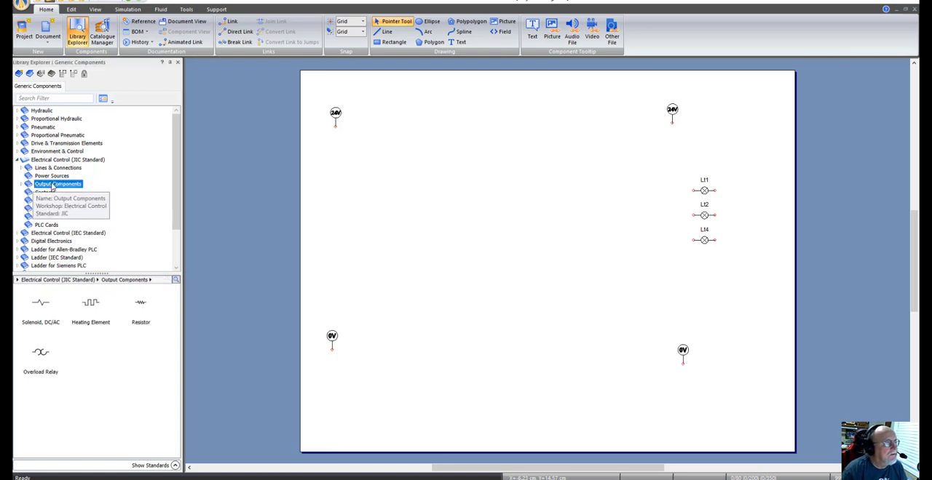
click(46, 226)
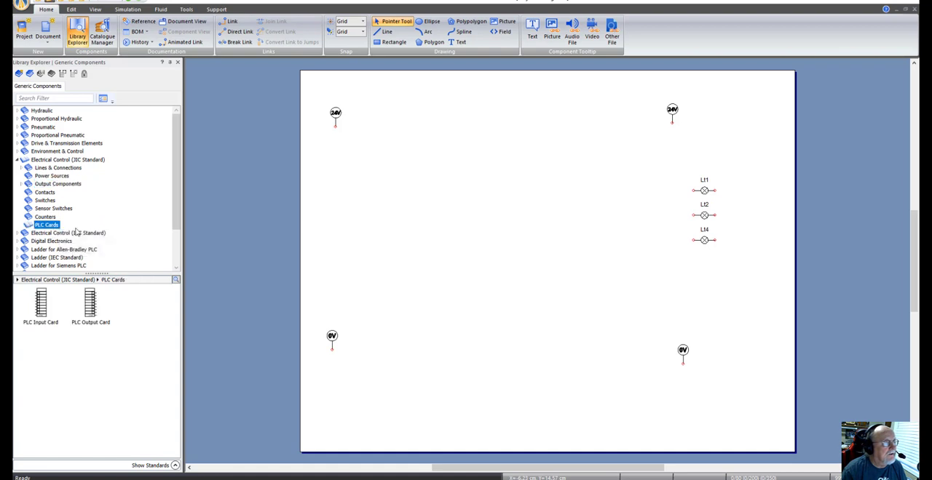
drag(40, 310, 400, 166)
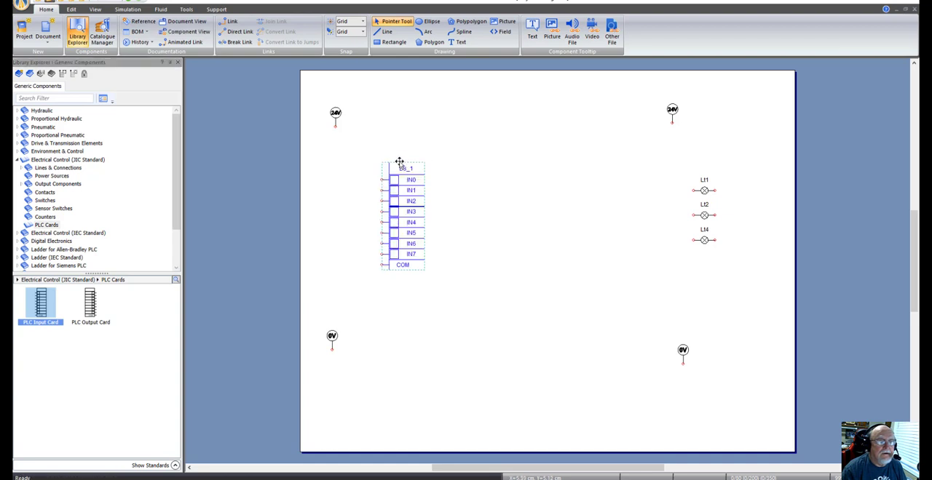
drag(88, 310, 707, 196)
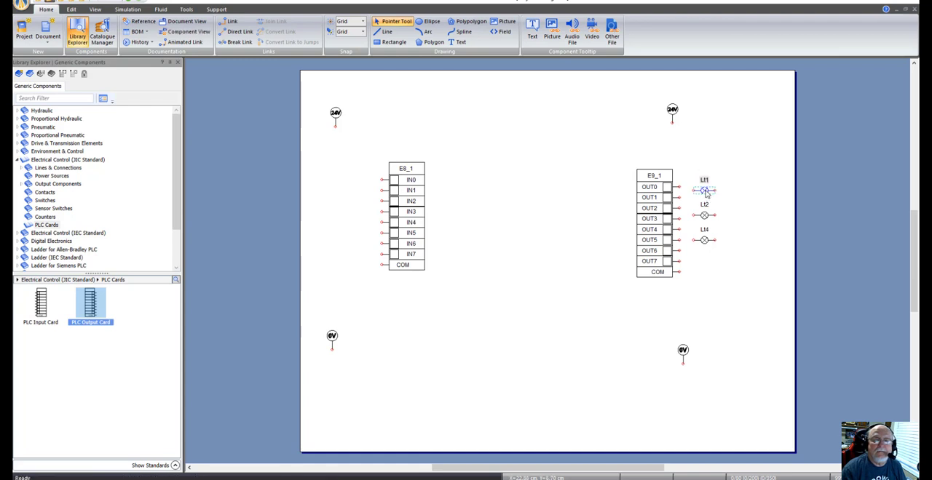
Step: Align indicator light Lt1 with terminal OUT0 of the PLC output card and wire the two together
key(Up)
key(Up)
key(Up)
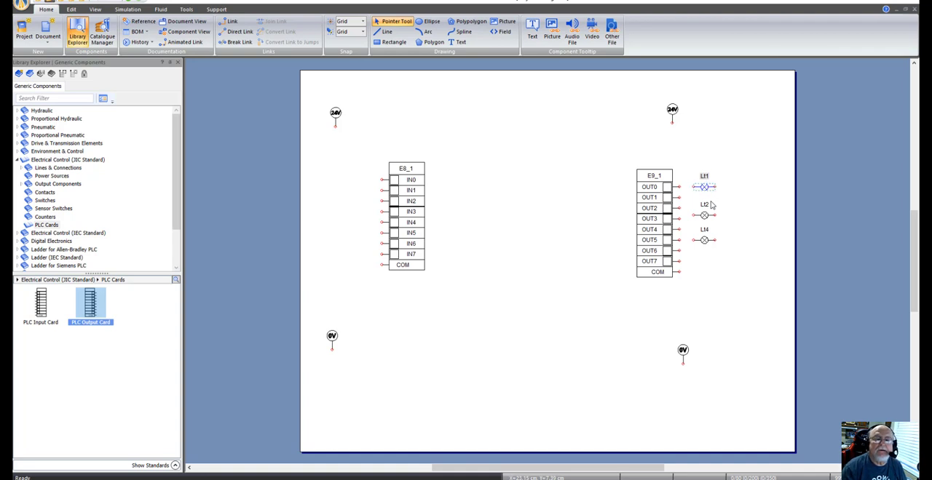
click(690, 207)
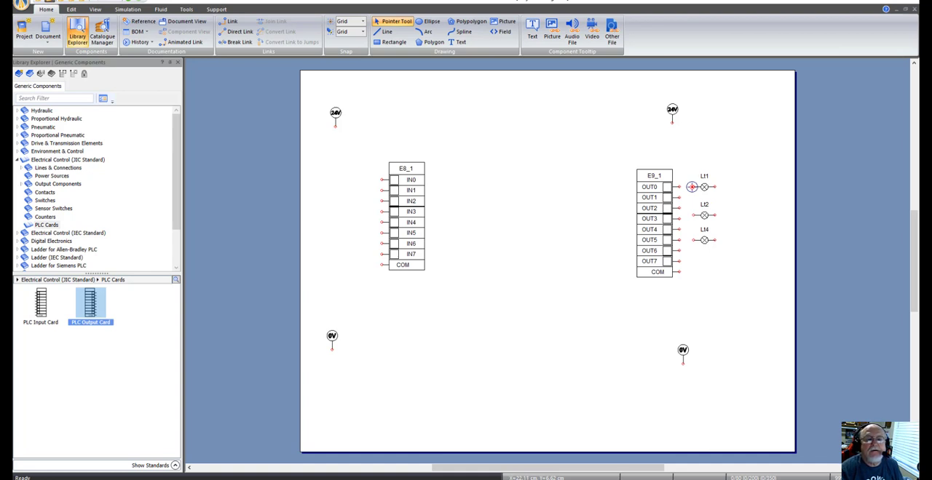
drag(692, 187, 678, 187)
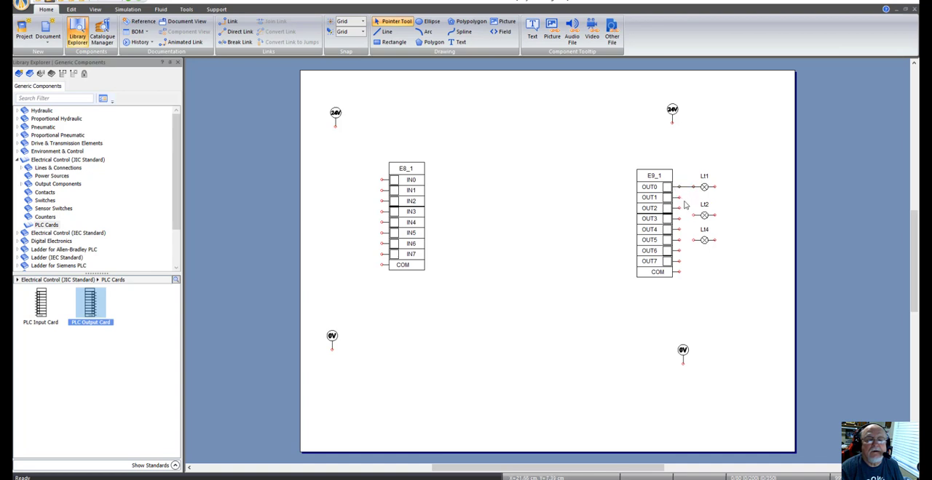
Step: Move indicator light Lt2 up so that it lines up with terminal OUT1 of the output card
drag(705, 212, 705, 206)
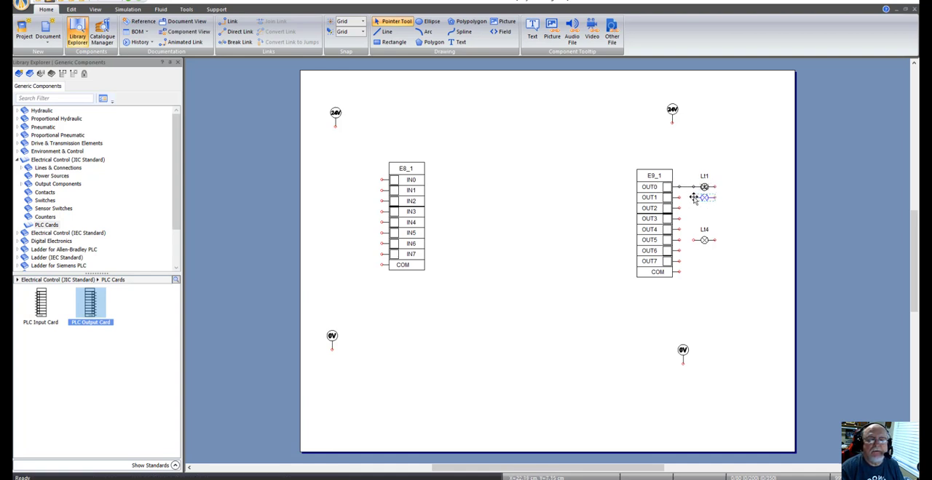
mouse_move(694, 197)
mouse_down()
mouse_move(685, 204)
mouse_move(699, 205)
mouse_up()
click(693, 211)
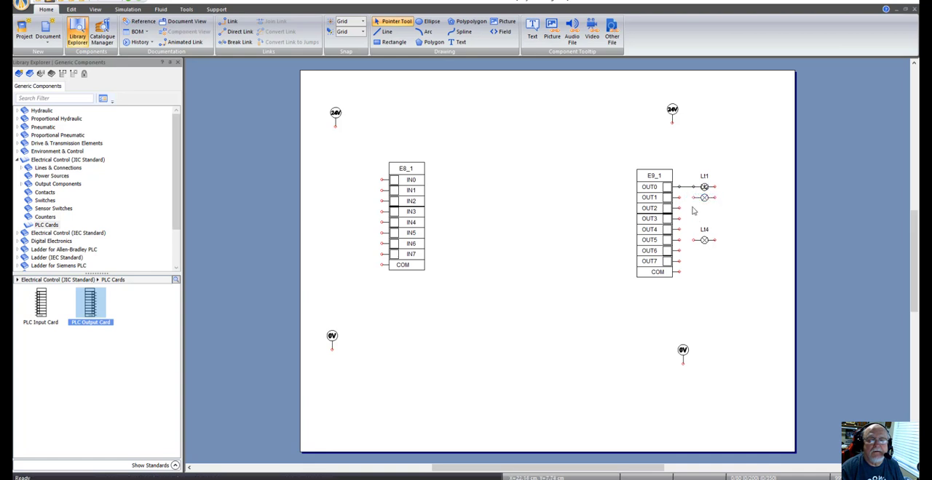
Step: Wire indicator light Lt2 to terminal OUT1, and line Lt4 up with terminal OUT2 so that it connects there
drag(693, 196, 683, 199)
right_click(691, 229)
click(704, 211)
drag(703, 240, 707, 214)
click(694, 231)
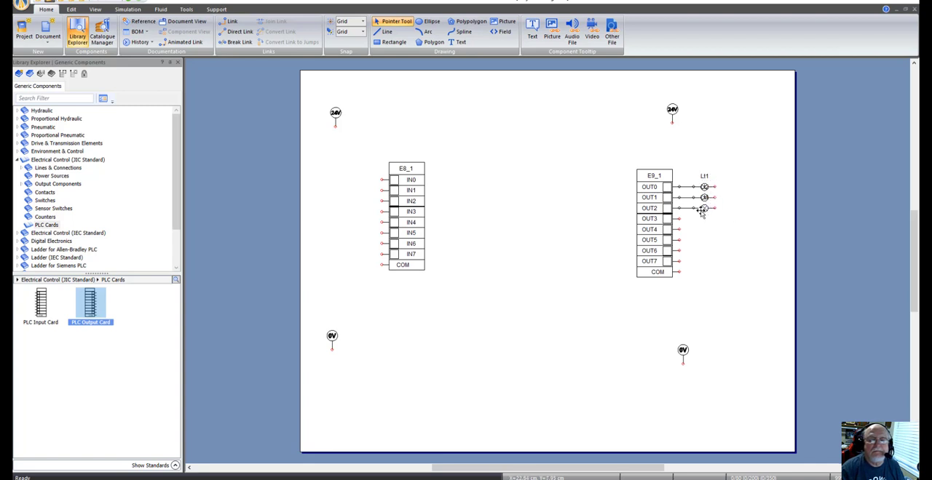
Step: Spread lights Lt2 and Lt4 out below Lt1 and shift all three farther from the output card into one vertical column
drag(701, 211, 701, 246)
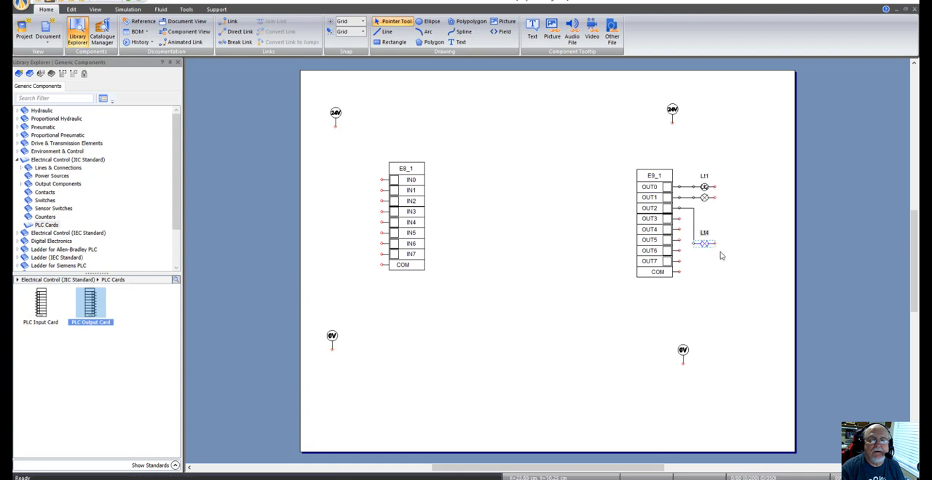
drag(706, 201, 712, 244)
click(736, 226)
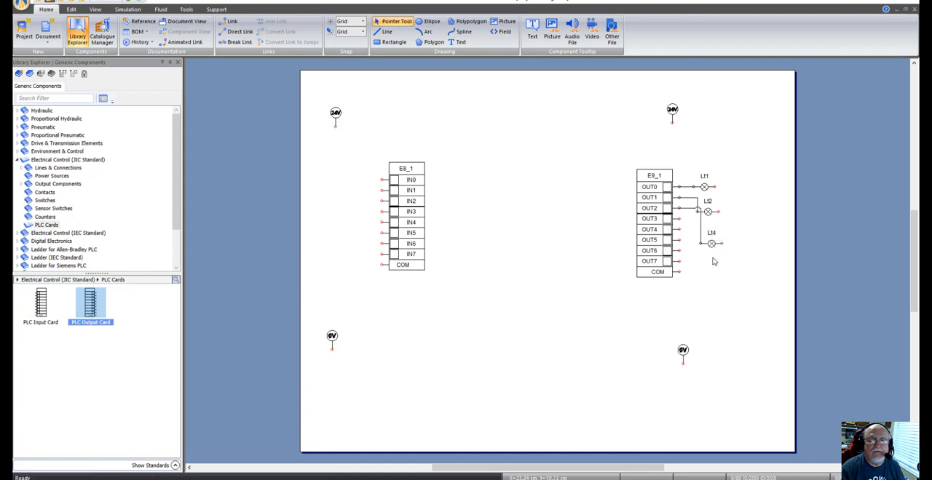
drag(708, 213, 725, 212)
click(704, 187)
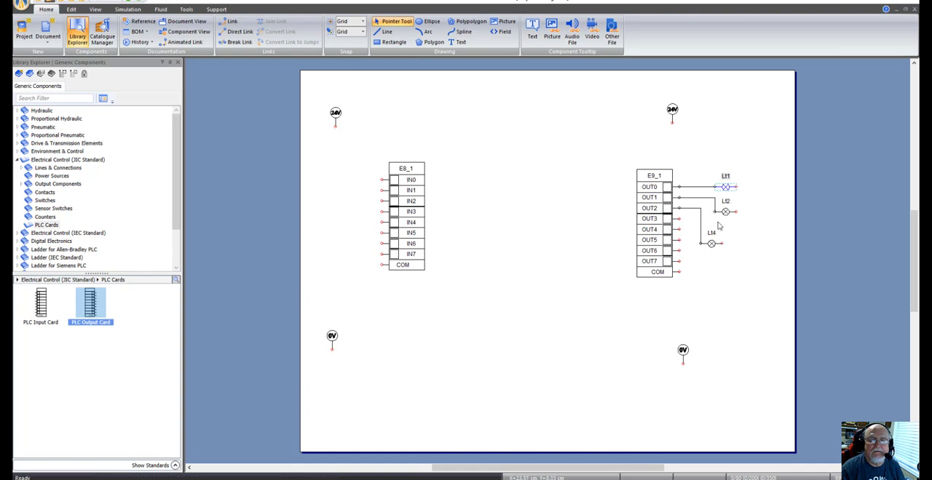
drag(711, 243, 725, 248)
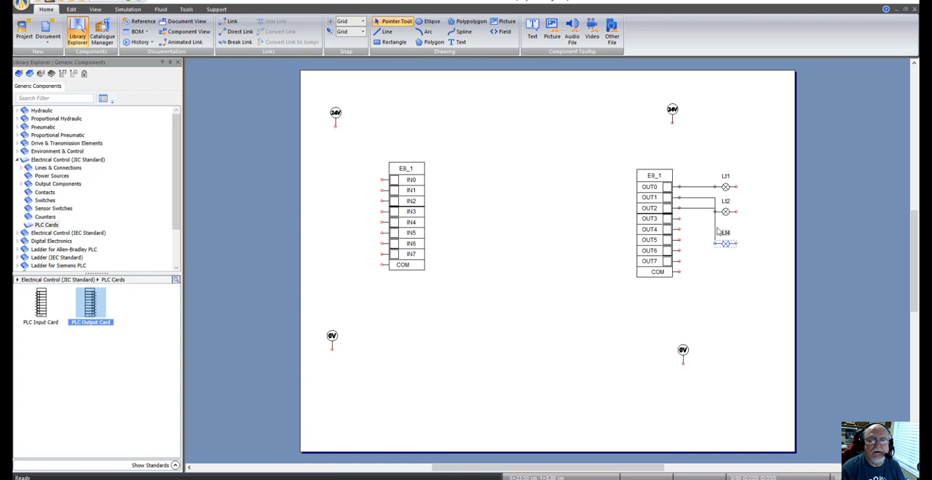
Step: Reroute the wire from OUT2 to Lt4 so its vertical segment runs between the output card and the OUT1 wire's vertical segment
click(714, 227)
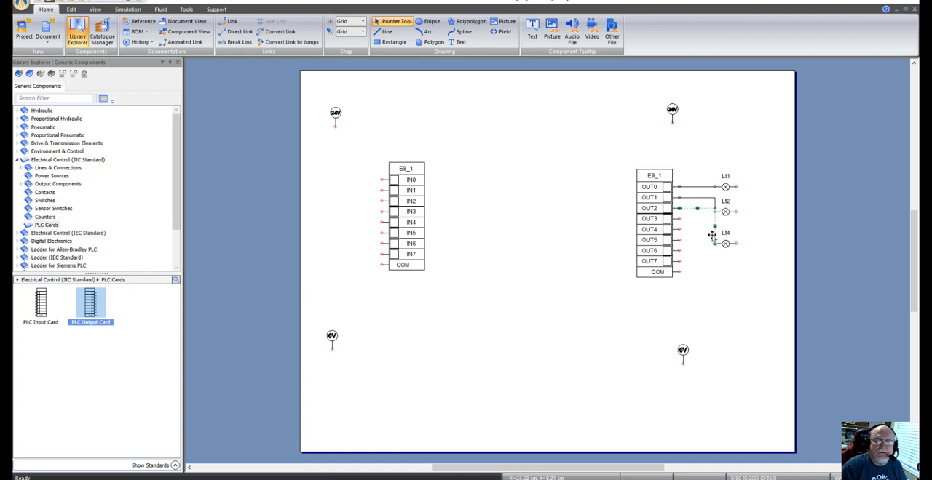
drag(712, 235, 693, 238)
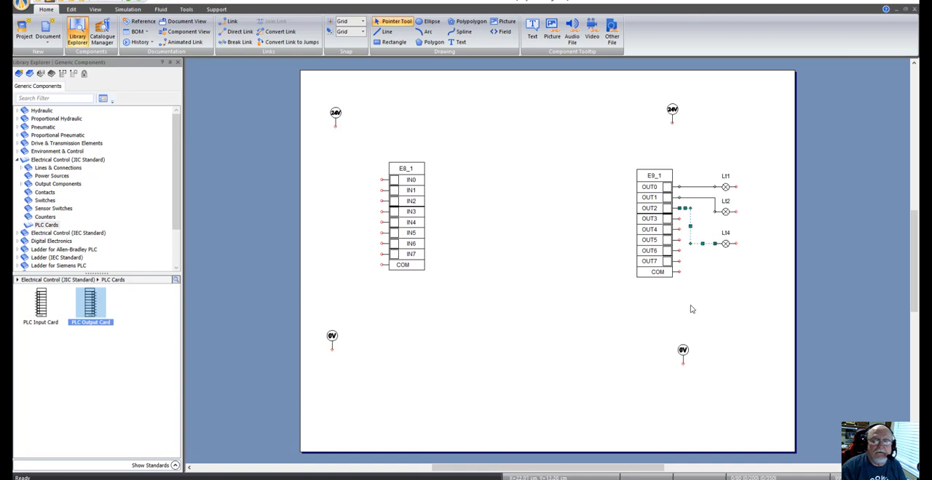
key(Right)
key(Right)
key(Right)
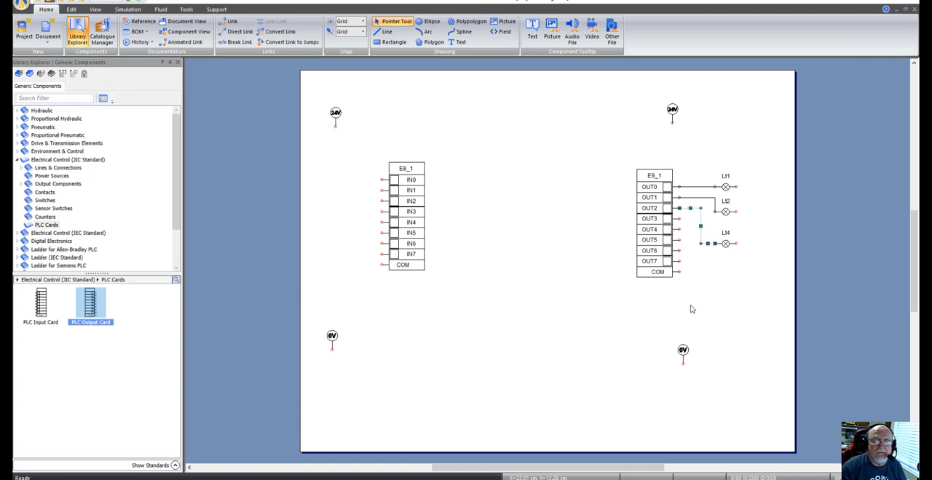
click(611, 320)
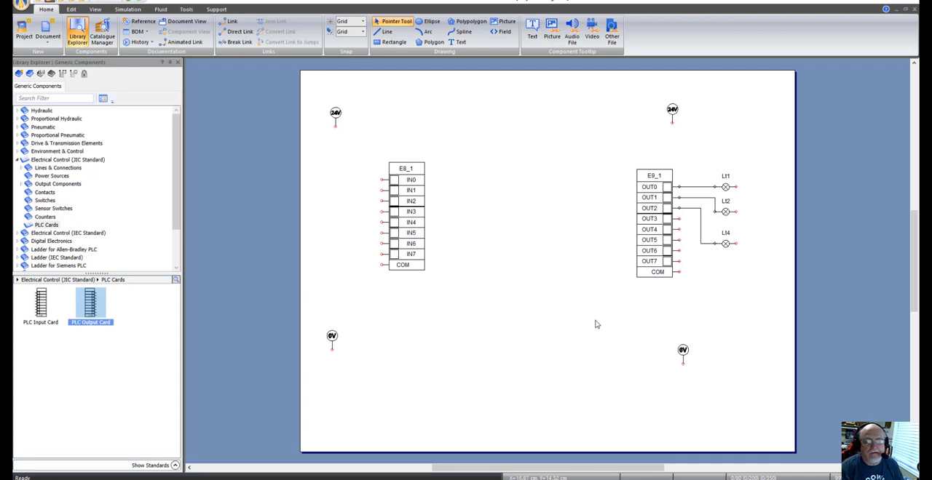
Step: Show the HMI & Control Panels component library and move both 0V supply symbols up closer to the PLC cards
scroll(492, 272, down, 1)
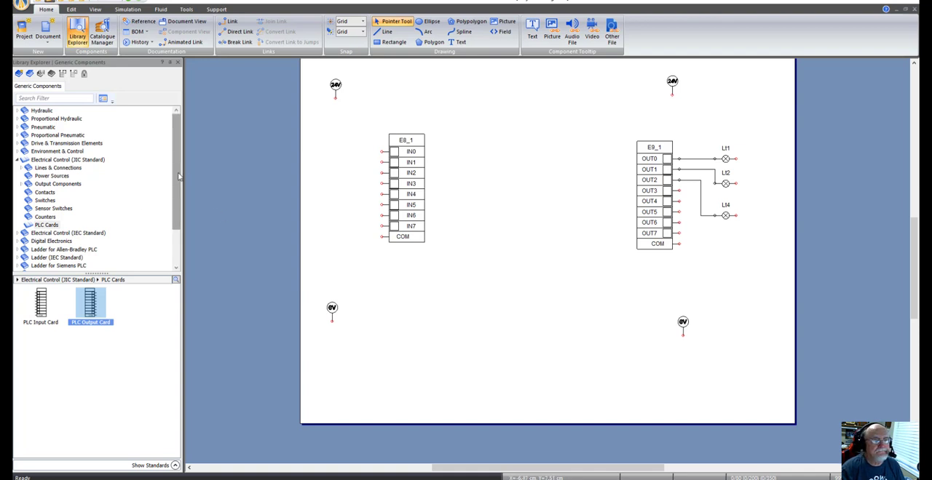
drag(179, 176, 181, 209)
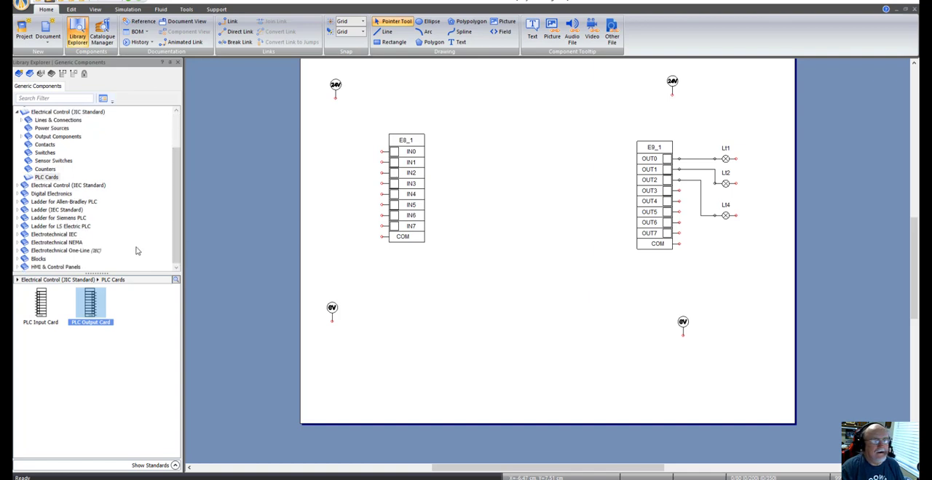
click(56, 266)
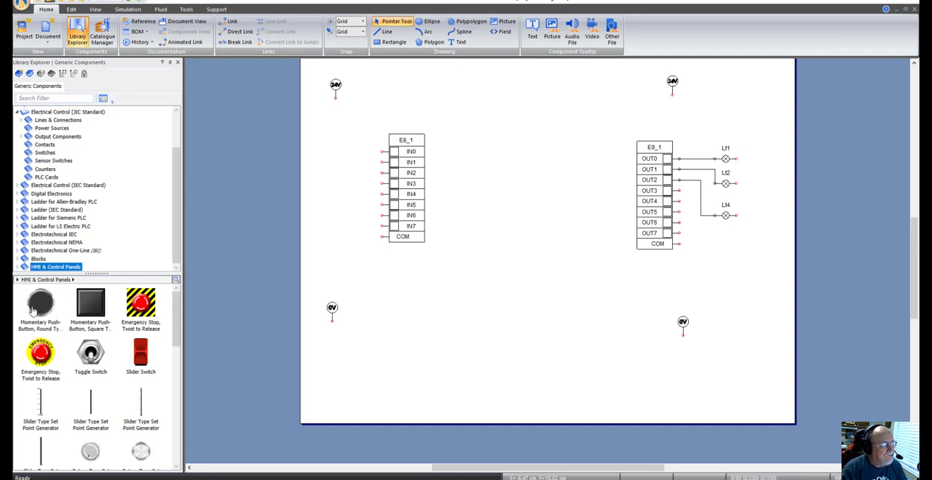
mouse_move(33, 311)
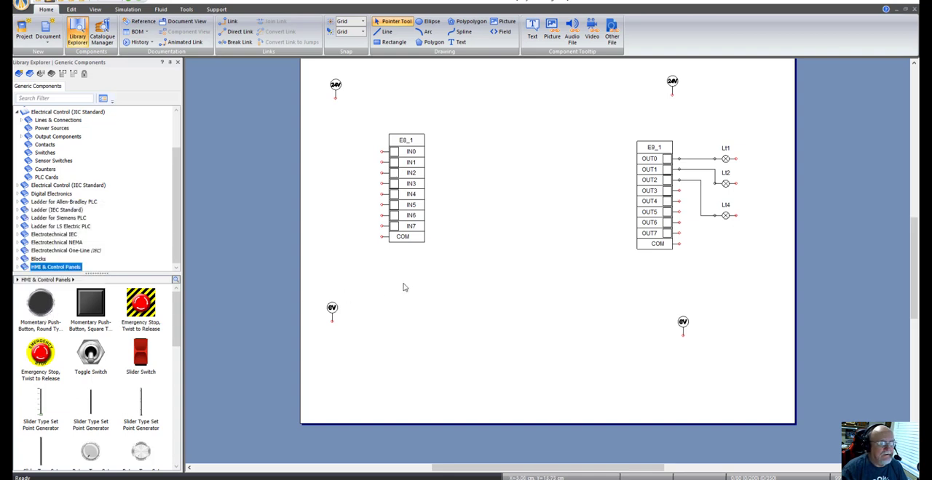
drag(682, 328, 689, 292)
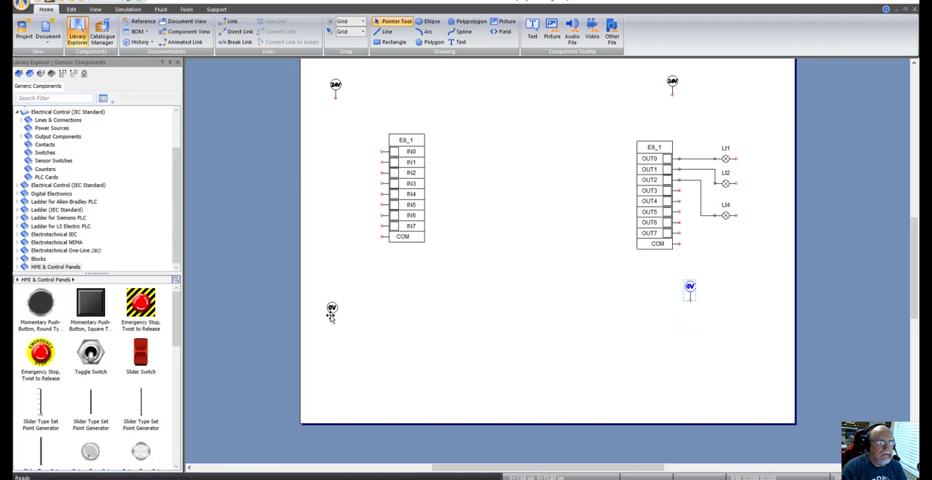
drag(333, 316, 336, 294)
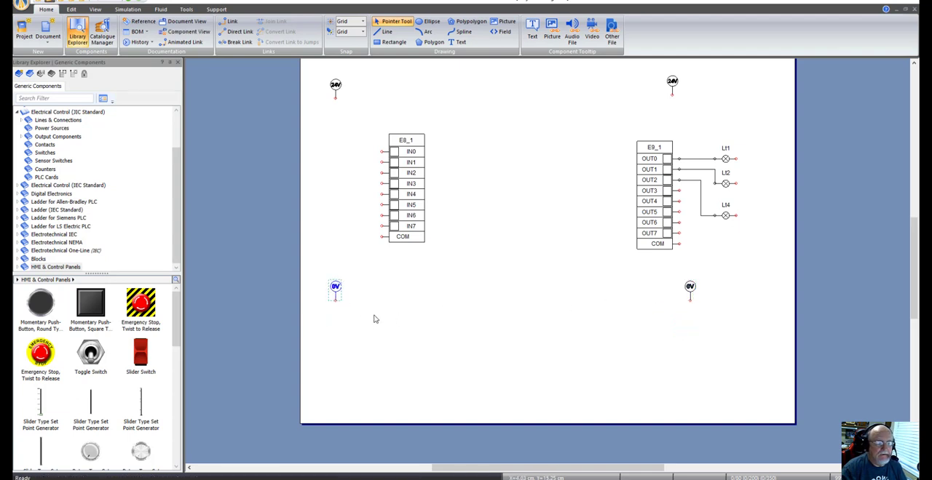
Step: Place a round momentary push-button with the alias Pb1 below the input card and shrink it to roughly half its size
click(39, 309)
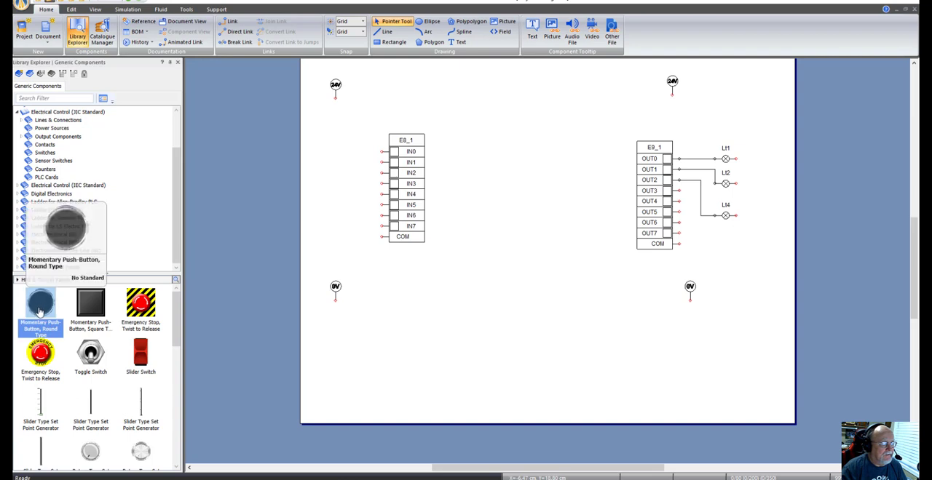
drag(39, 311, 393, 342)
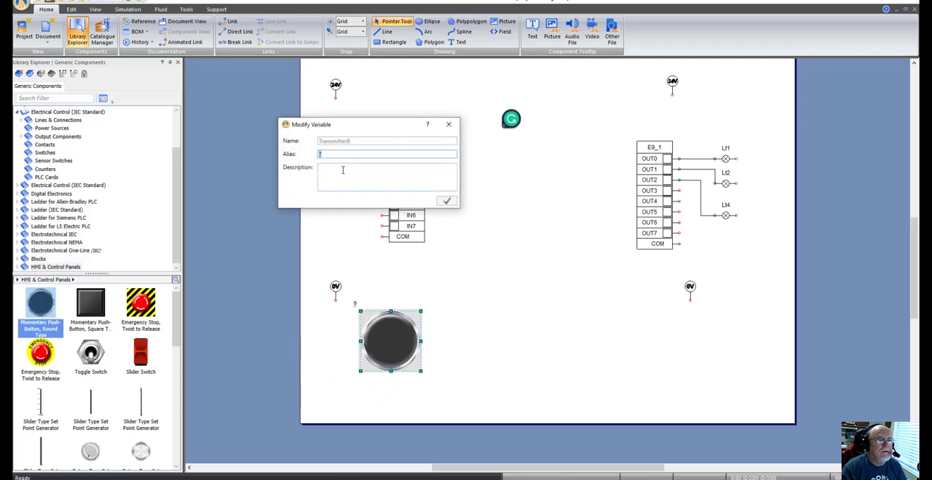
text(Pb1)
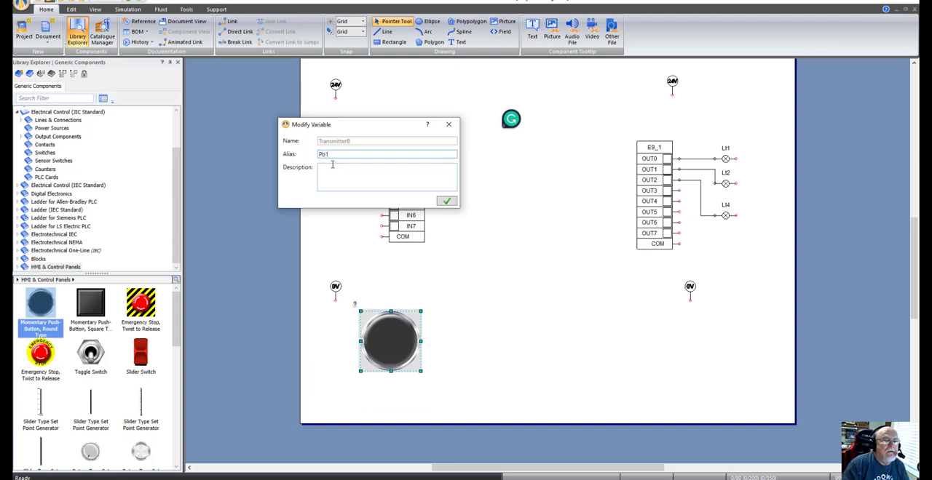
click(447, 201)
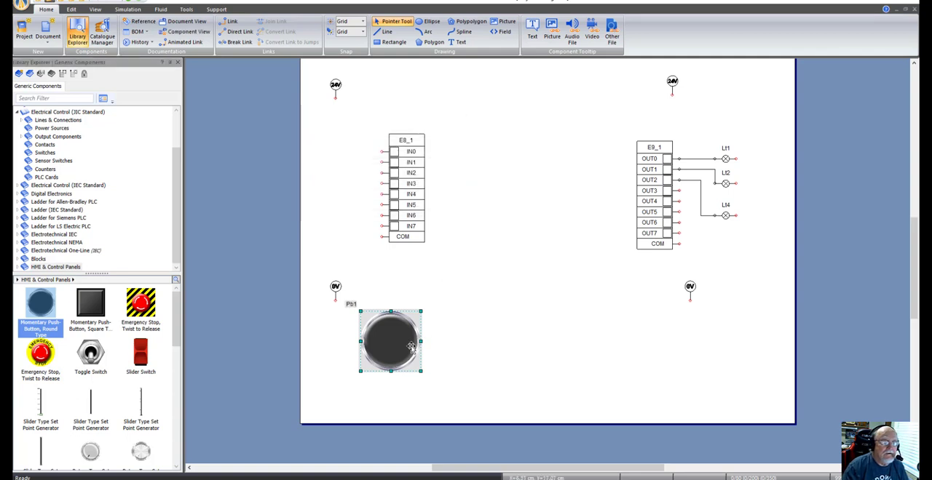
drag(420, 372, 399, 332)
click(435, 361)
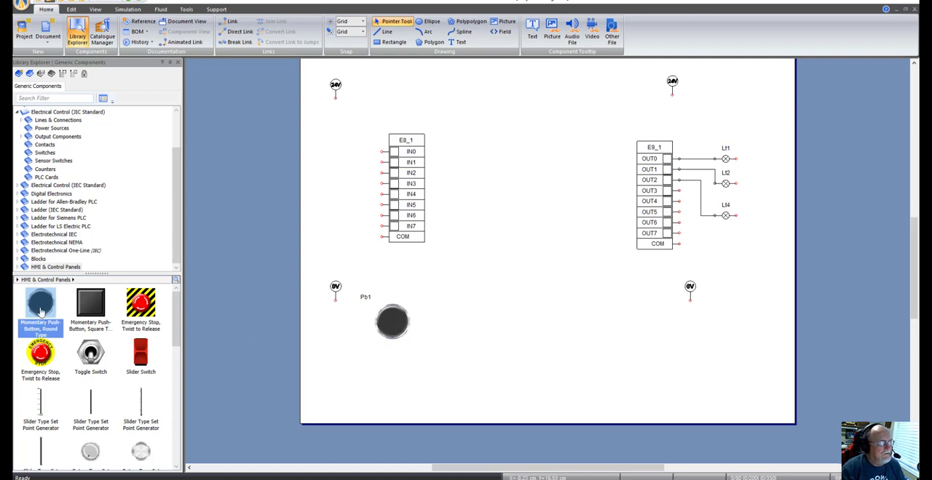
Step: Place a second round momentary push-button with the alias Pb2 beside Pb1, reduced to the same size and aligned with it
drag(42, 312, 466, 303)
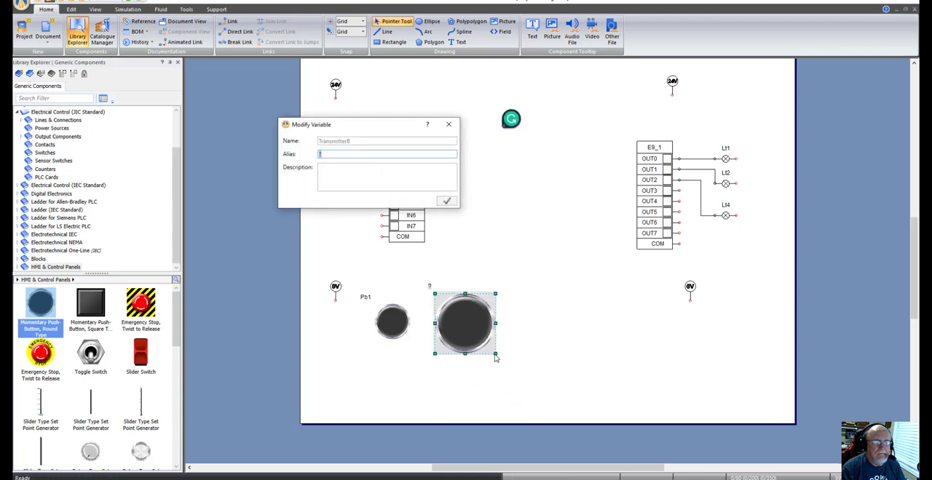
text(Pb2)
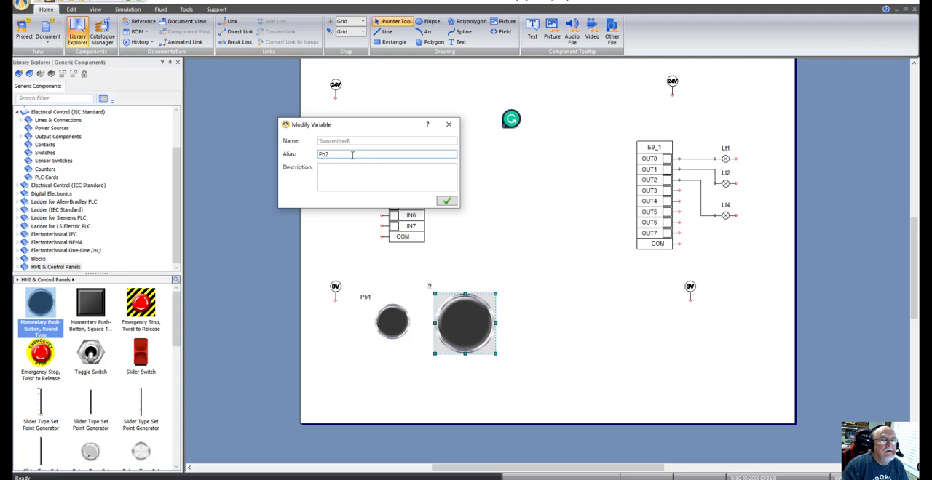
click(447, 202)
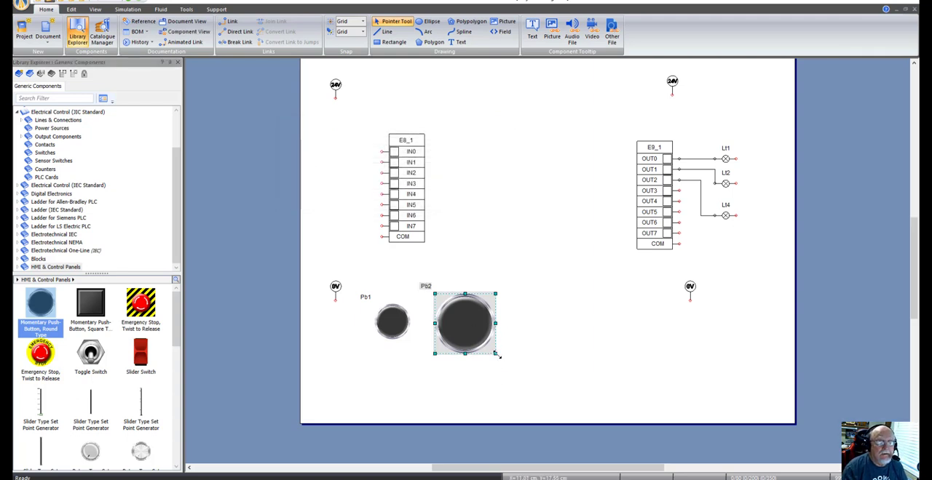
drag(494, 354, 455, 324)
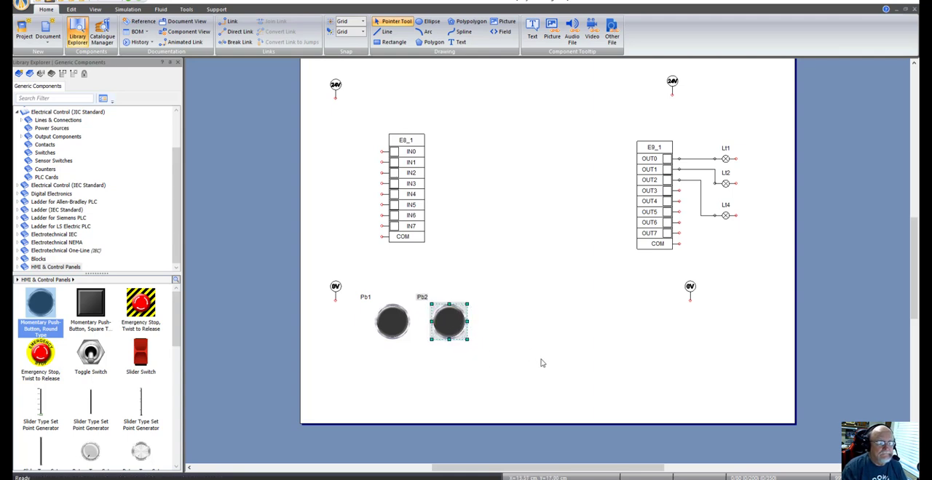
Step: Add a third round momentary push-button with the alias Pb3 to the right of Pb2, level with it and reduced in size
drag(45, 310, 520, 306)
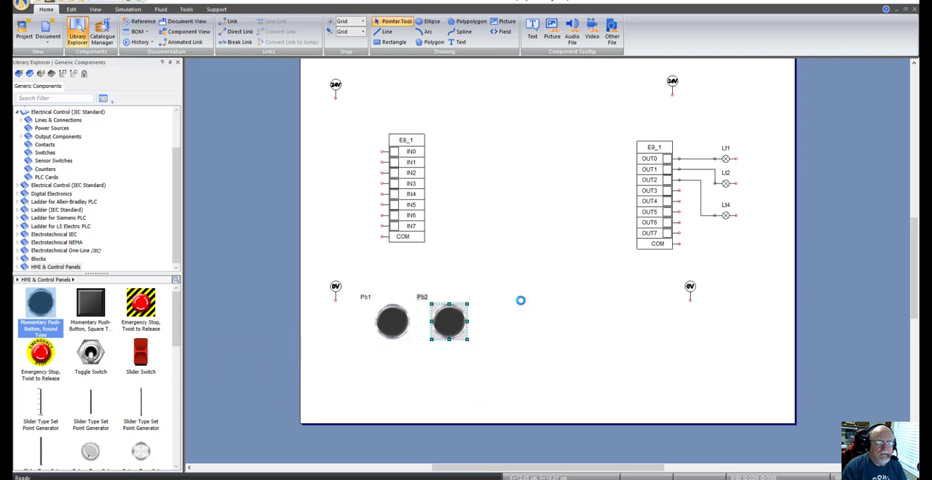
text(Pb3)
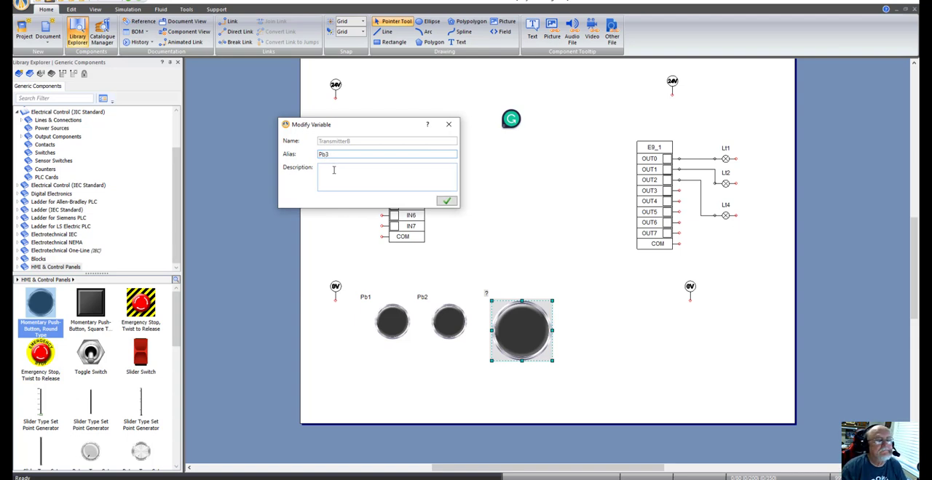
click(447, 202)
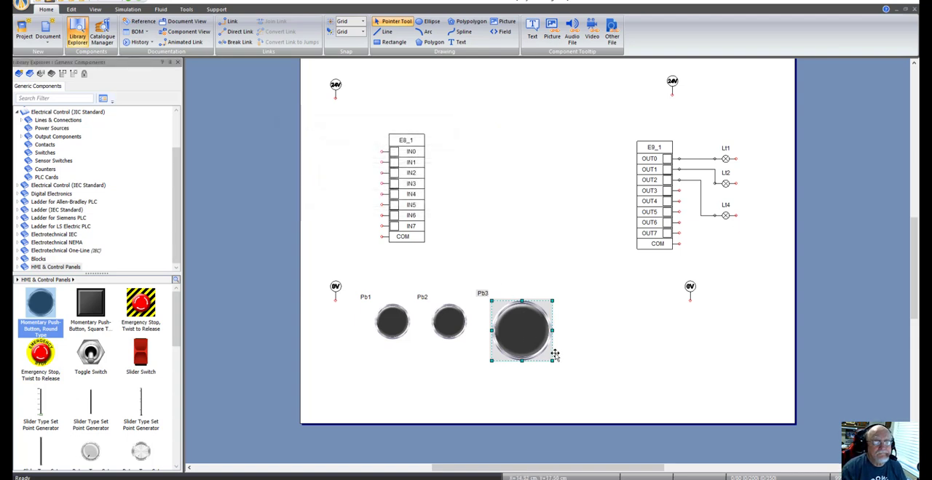
drag(550, 360, 557, 368)
click(571, 371)
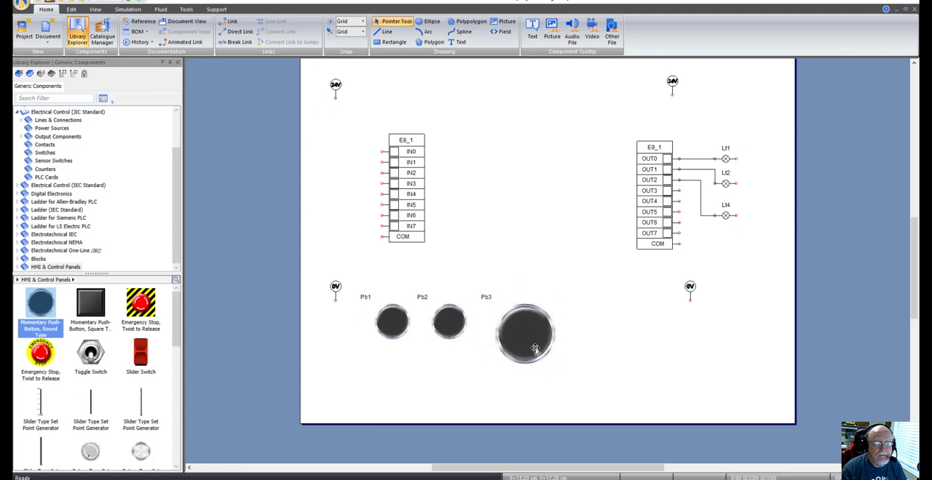
click(543, 359)
drag(550, 360, 535, 343)
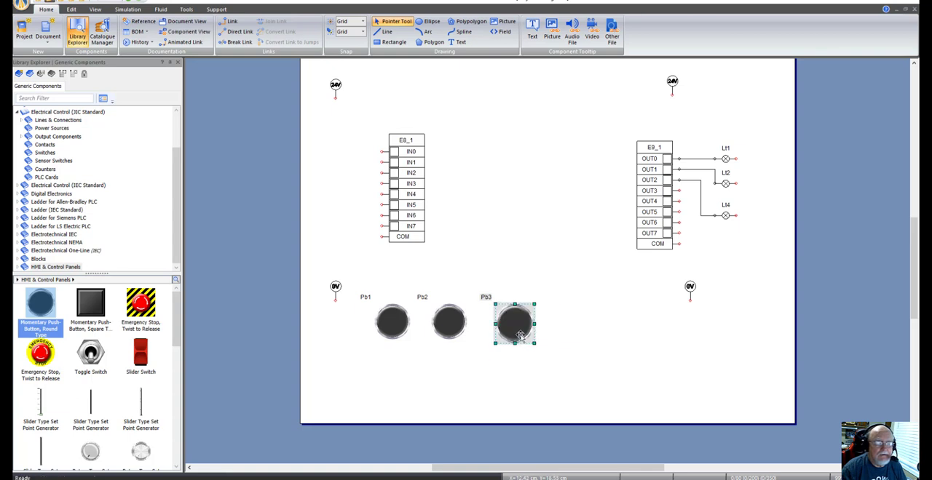
click(576, 349)
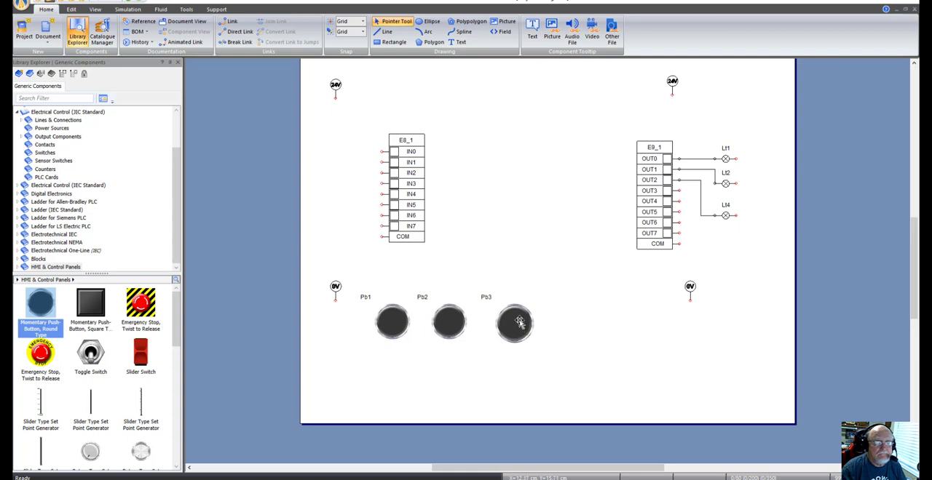
Step: Add a fourth round momentary push-button with the alias Pb4 at the right end of the row, shrunk like the others
drag(45, 308, 580, 301)
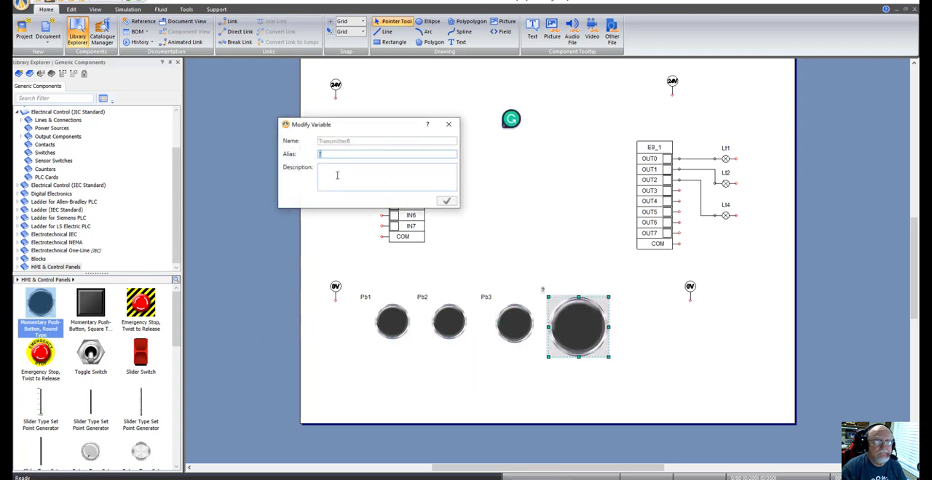
text(Pb4)
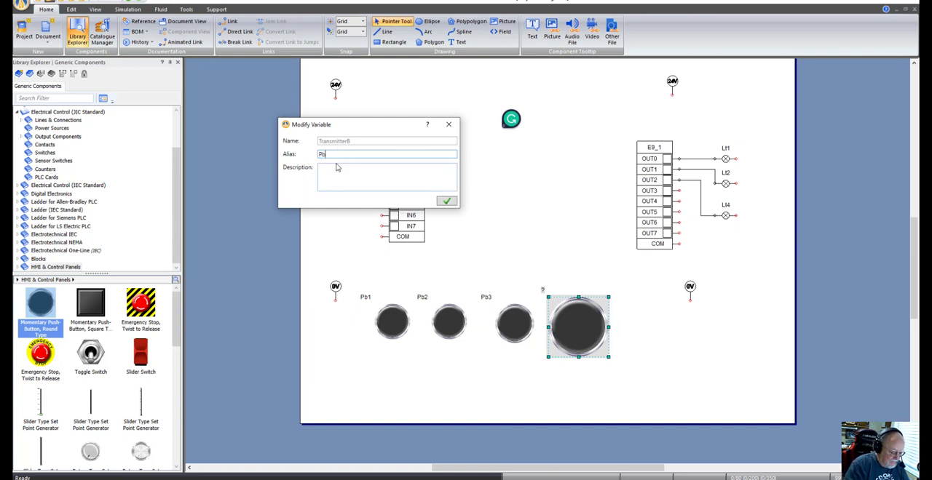
click(447, 201)
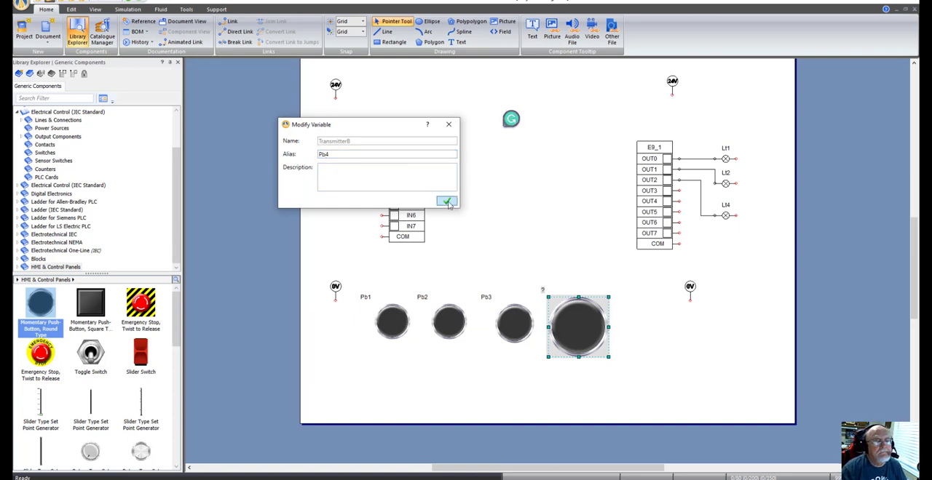
drag(610, 360, 586, 338)
click(638, 366)
Step: Reduce push-button Pb3 slightly so that its size matches the other three buttons
click(515, 325)
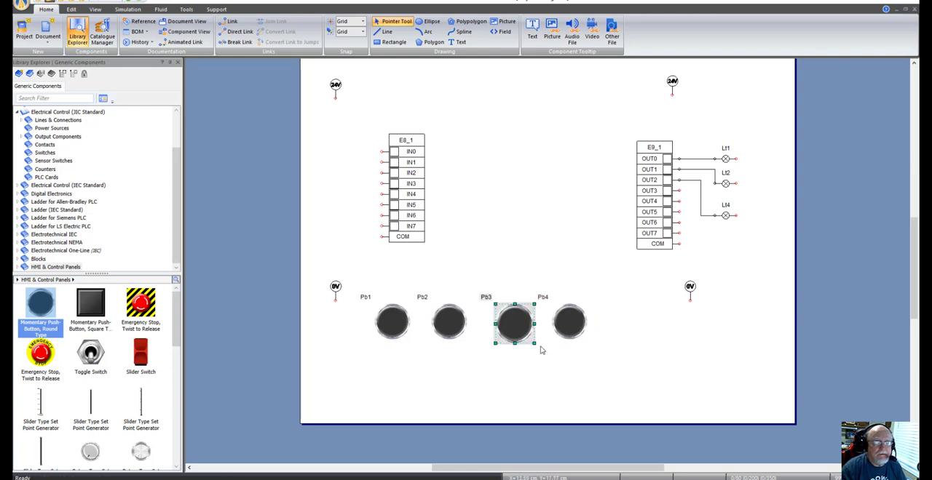
drag(536, 345, 535, 342)
click(551, 360)
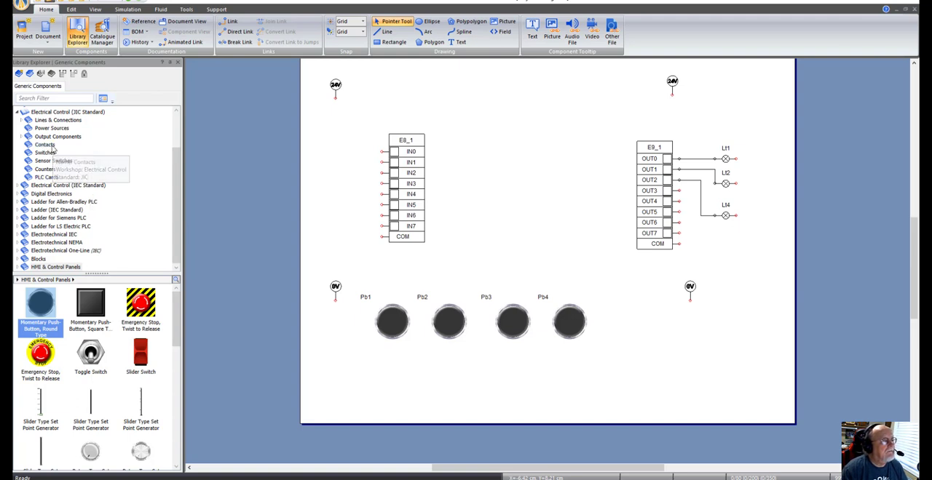
Step: Place a JIC normally open push-button auxiliary contact beside IN0 of the input card and link it to variable Pb1
click(46, 145)
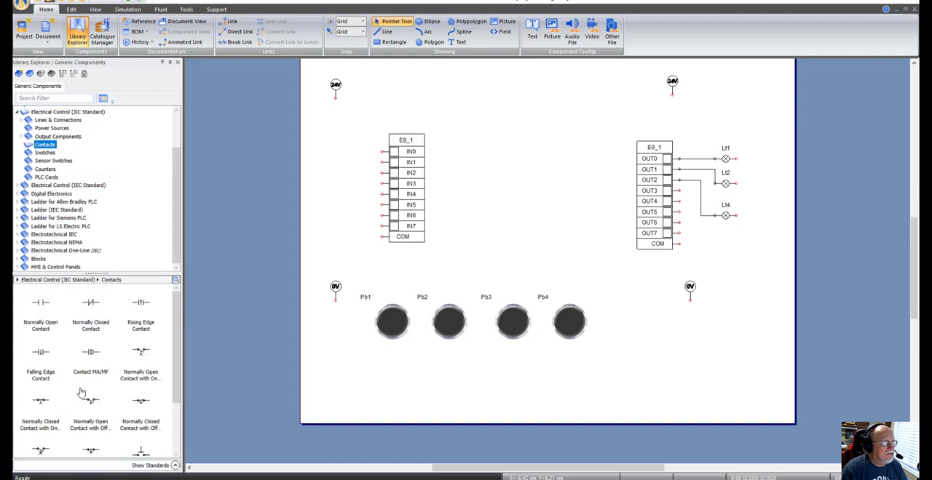
drag(175, 326, 173, 364)
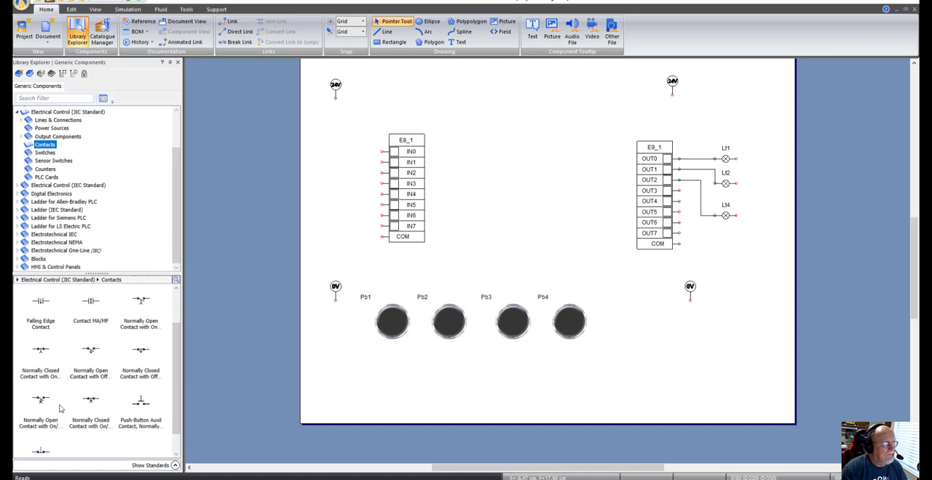
mouse_move(143, 405)
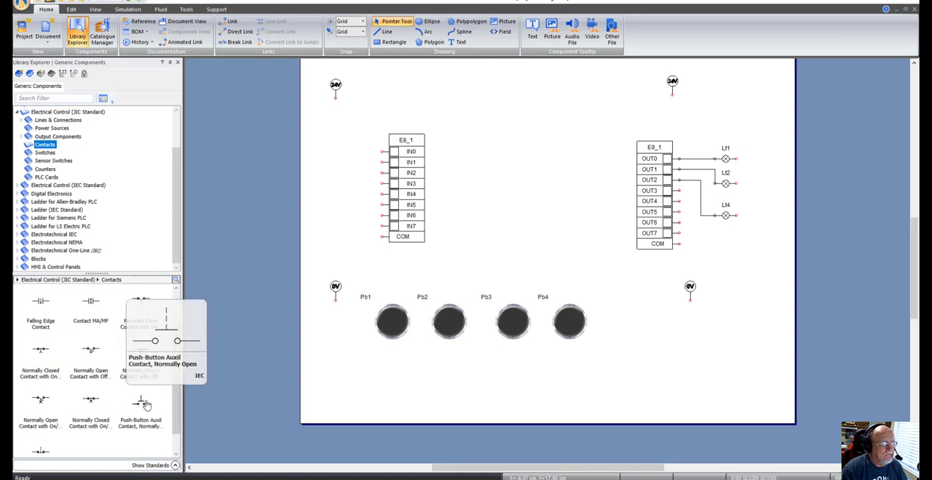
drag(141, 405, 340, 142)
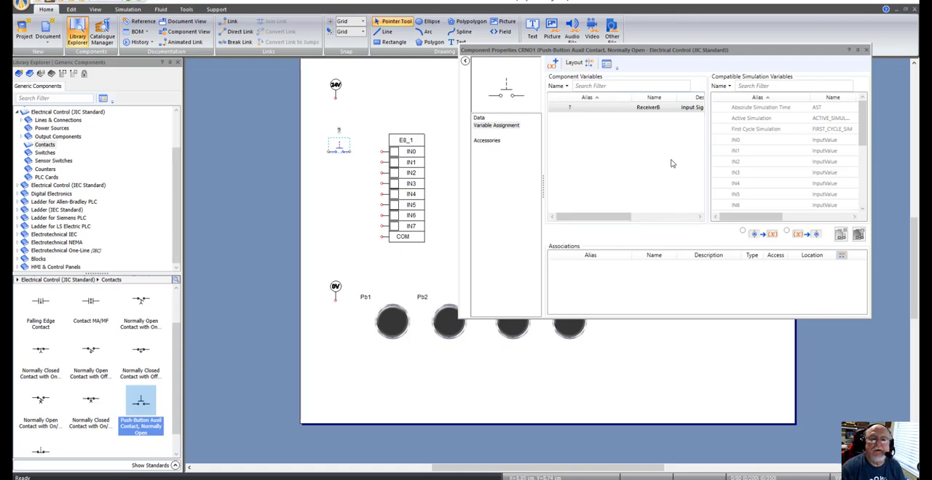
drag(861, 129, 871, 180)
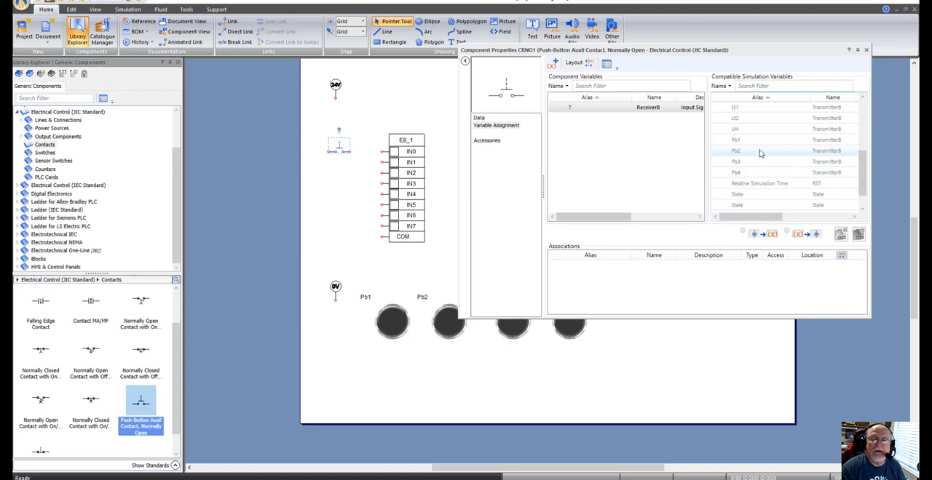
mouse_move(749, 144)
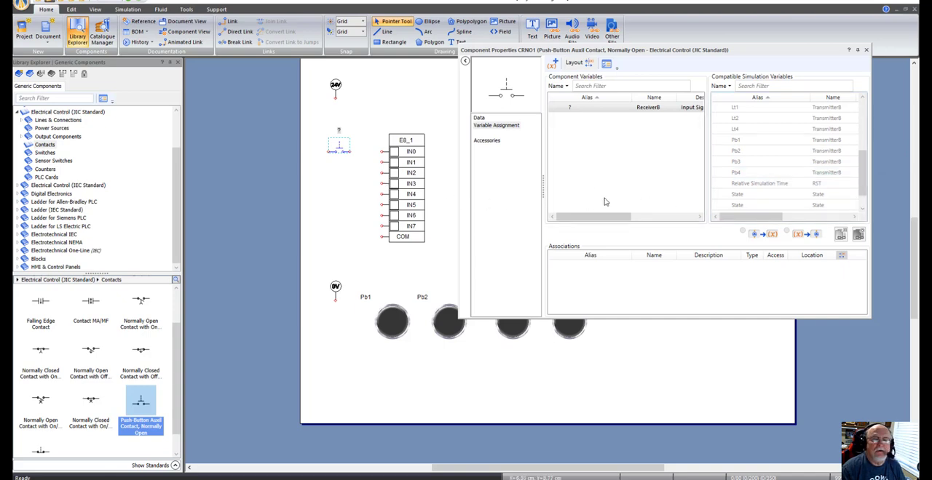
right_click(762, 142)
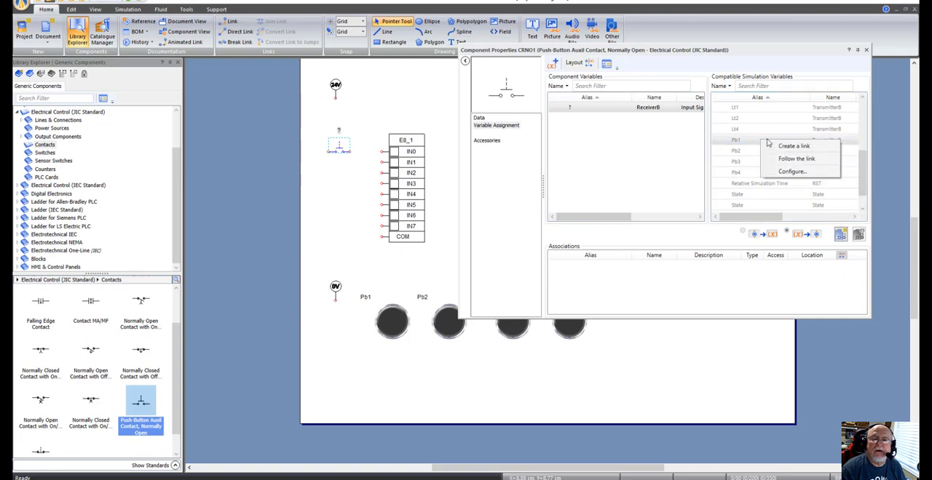
click(786, 149)
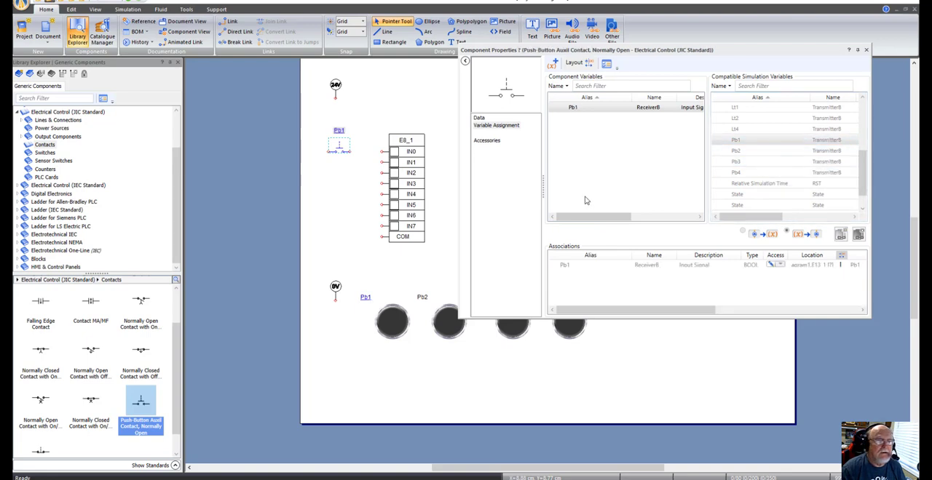
Step: Wire the Pb1 contact to terminal IN0 of the input card and close the component properties
click(343, 175)
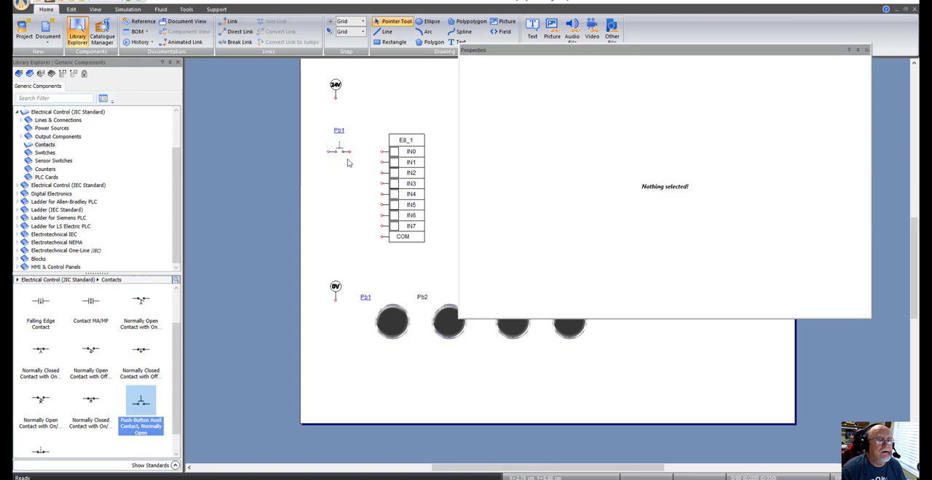
drag(349, 151, 382, 151)
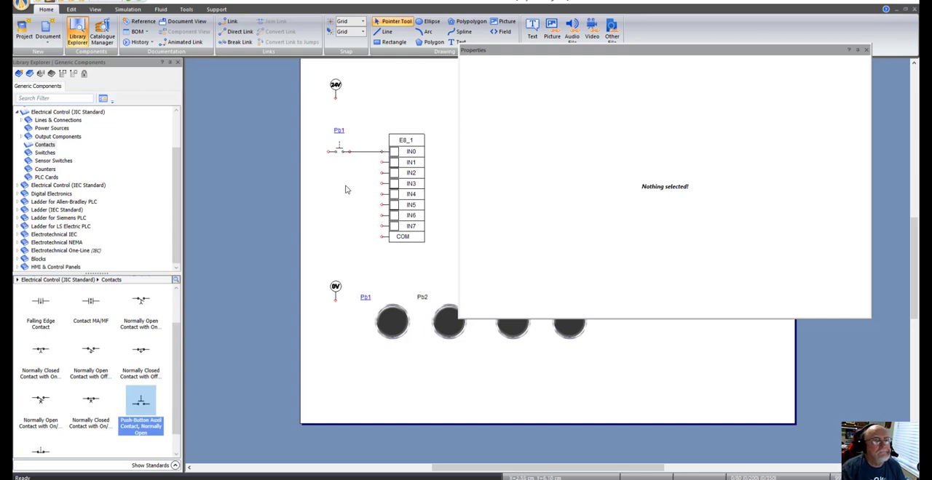
click(866, 50)
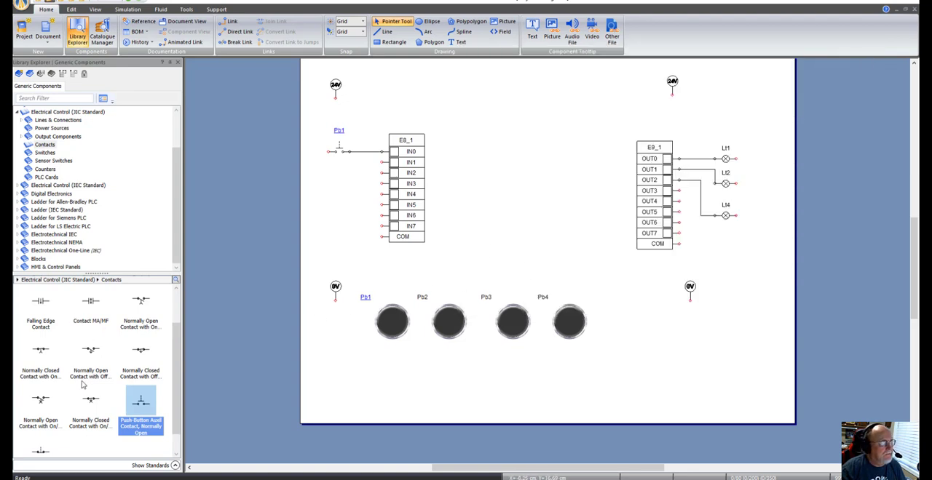
Step: Add a second normally open push-button auxiliary contact directly below the Pb1 contact and link it to variable Pb2
drag(138, 407, 342, 175)
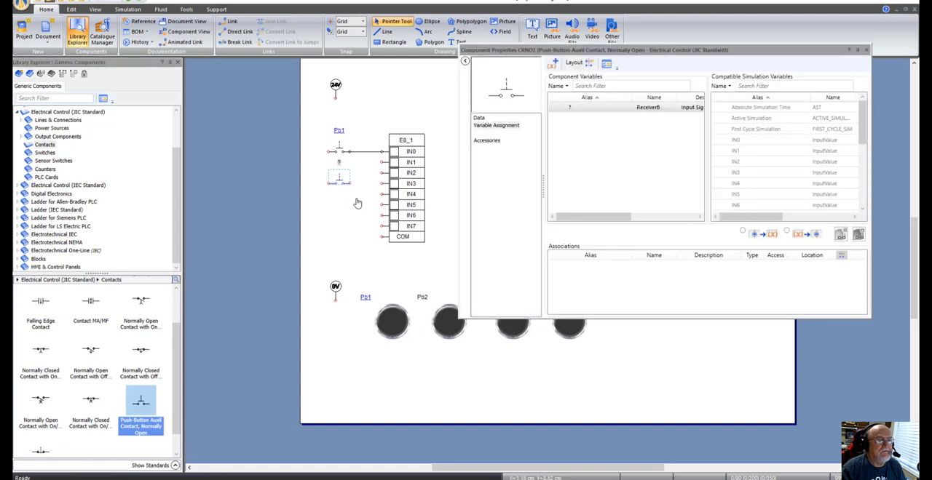
drag(864, 125, 865, 166)
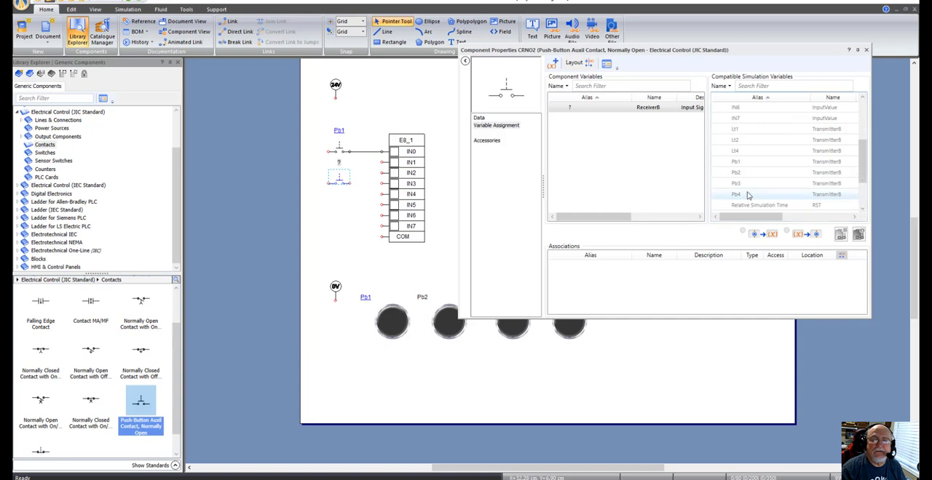
click(765, 179)
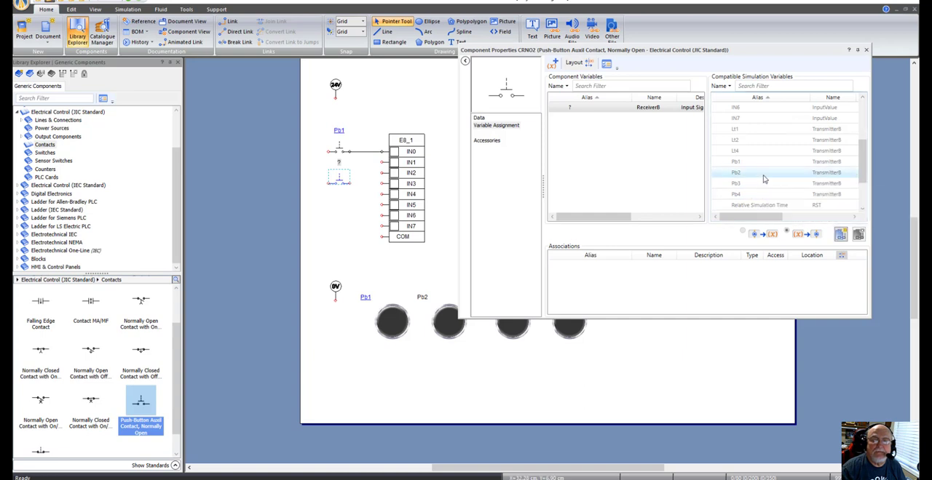
right_click(763, 174)
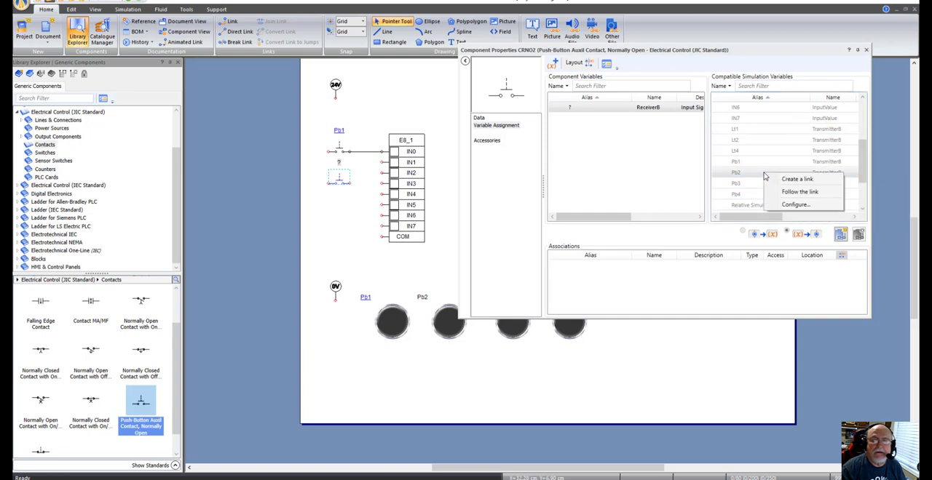
click(784, 179)
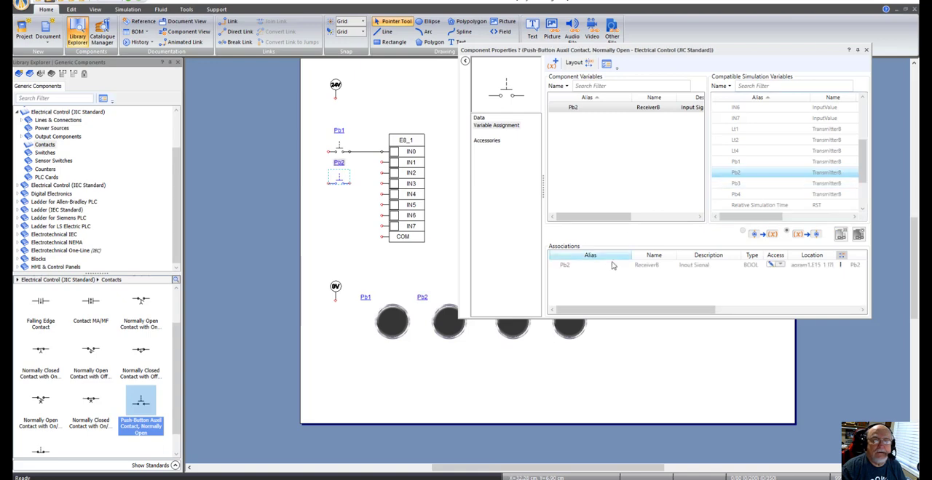
click(866, 49)
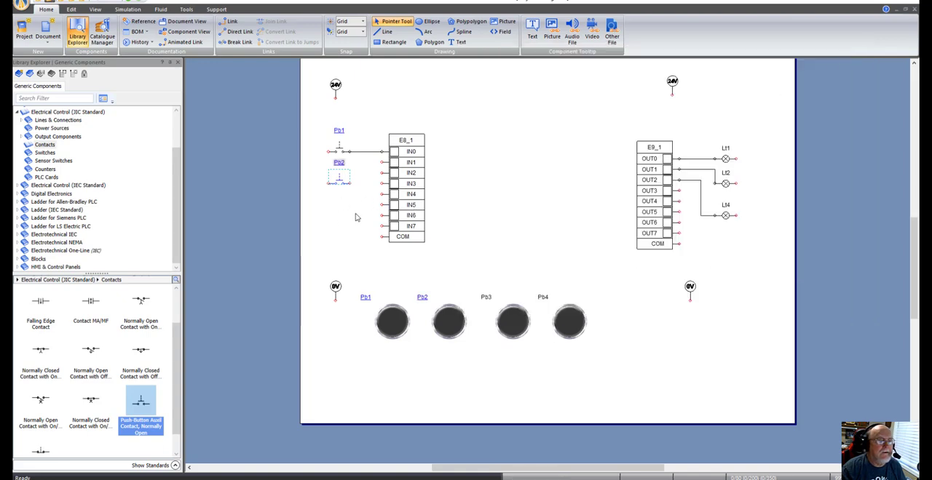
Step: Try to wire the Pb2 contact to IN1 with a shifted vertical segment, and delete that wire
drag(350, 182, 379, 161)
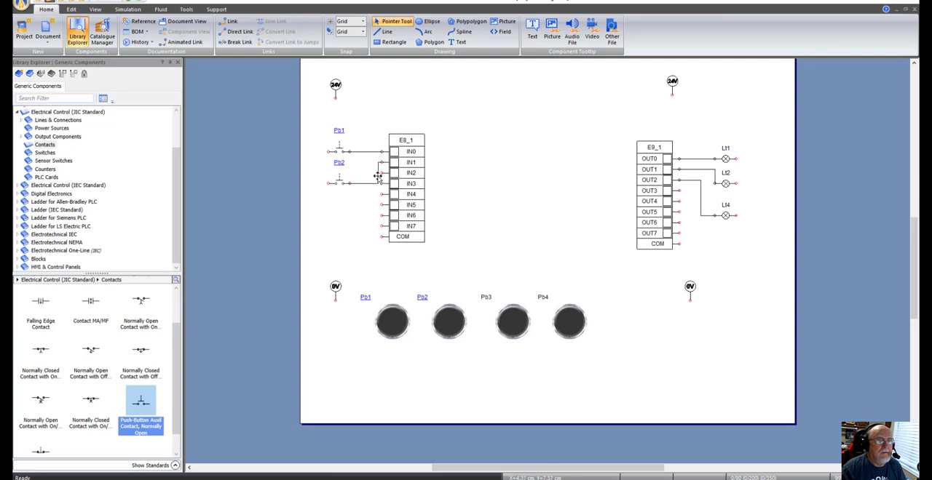
click(376, 175)
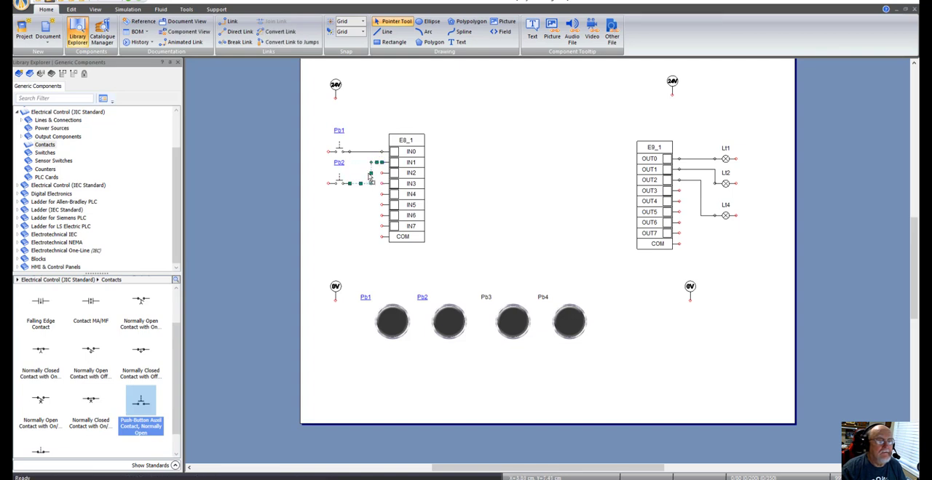
drag(370, 172, 363, 173)
click(384, 203)
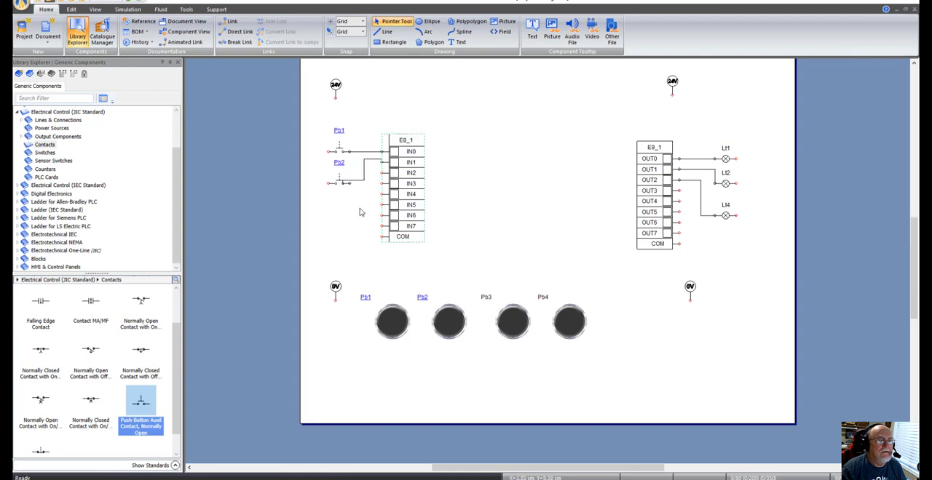
click(358, 182)
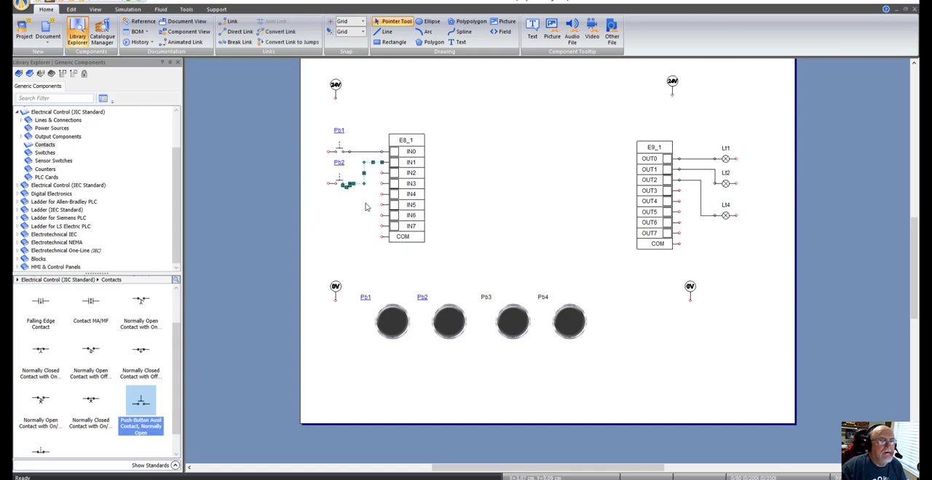
click(366, 207)
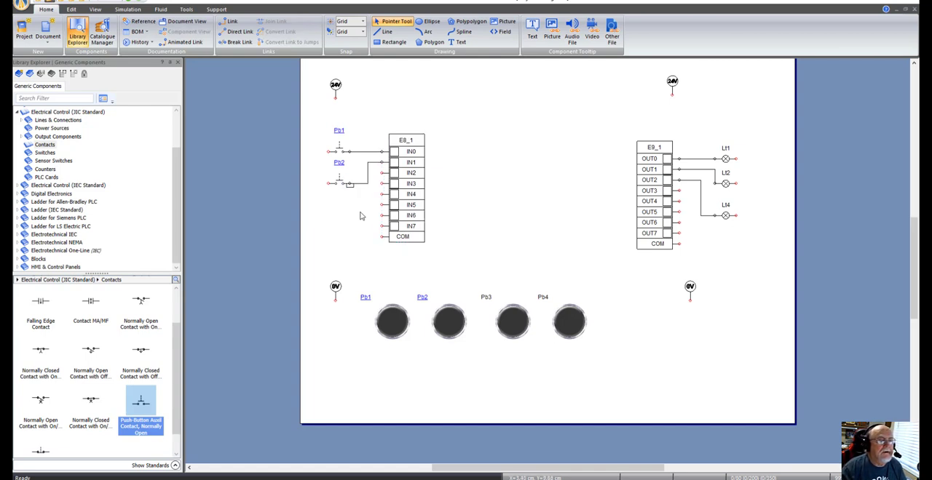
click(352, 185)
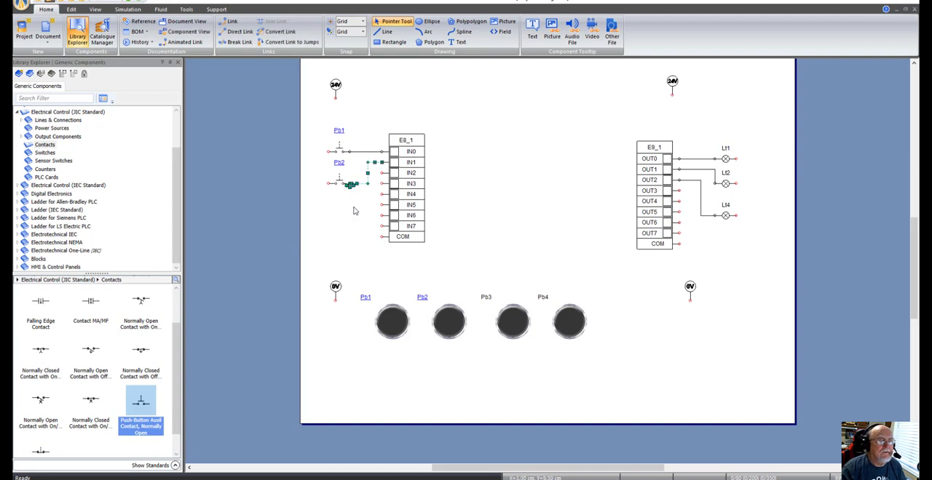
key(Delete)
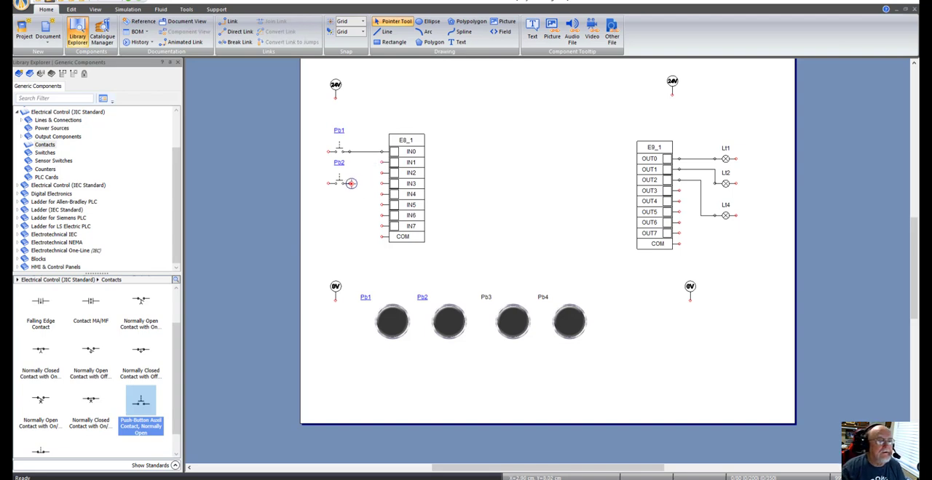
Step: Wire the Pb2 contact to terminal IN1 of the input card
drag(355, 182, 380, 162)
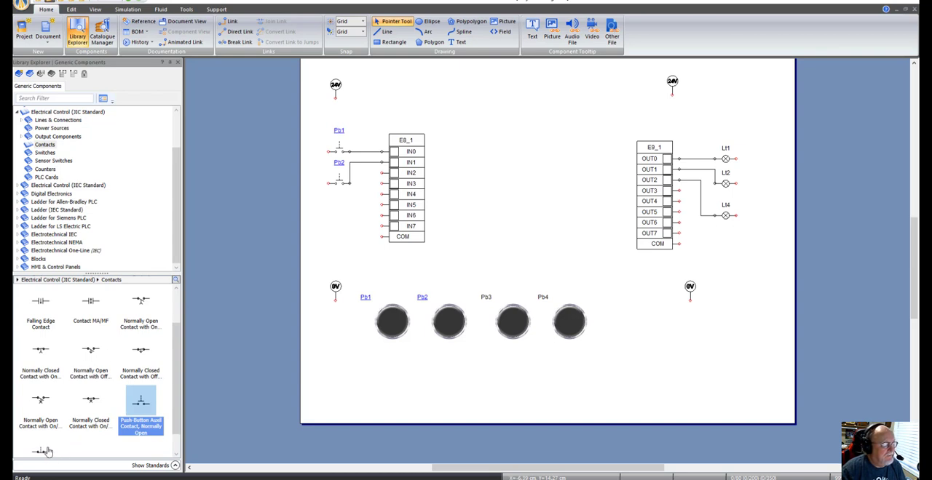
Step: Add a third normally open push-button auxiliary contact below the Pb2 contact and link it to variable Pb3
drag(141, 401, 343, 209)
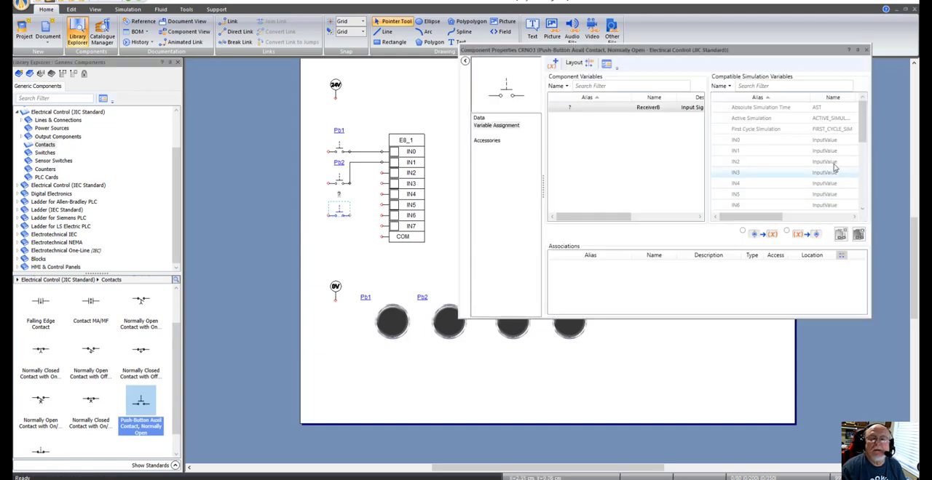
drag(860, 128, 875, 173)
click(786, 176)
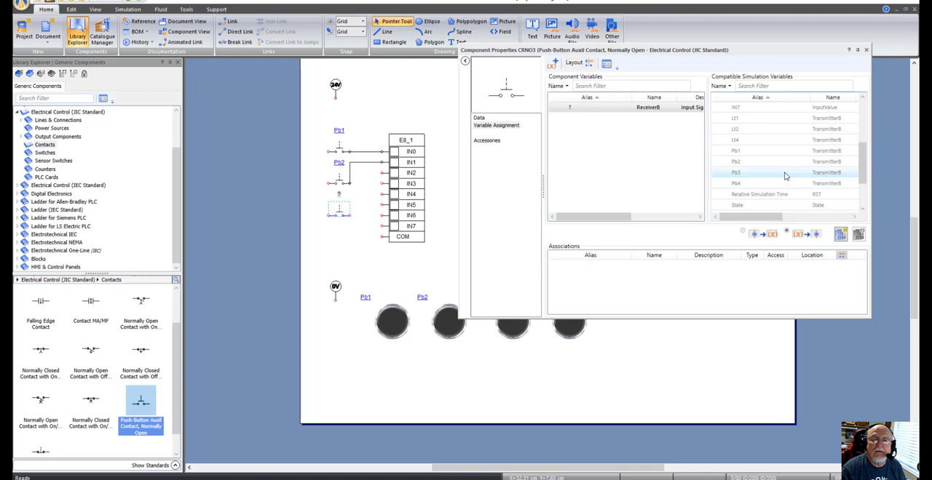
right_click(783, 175)
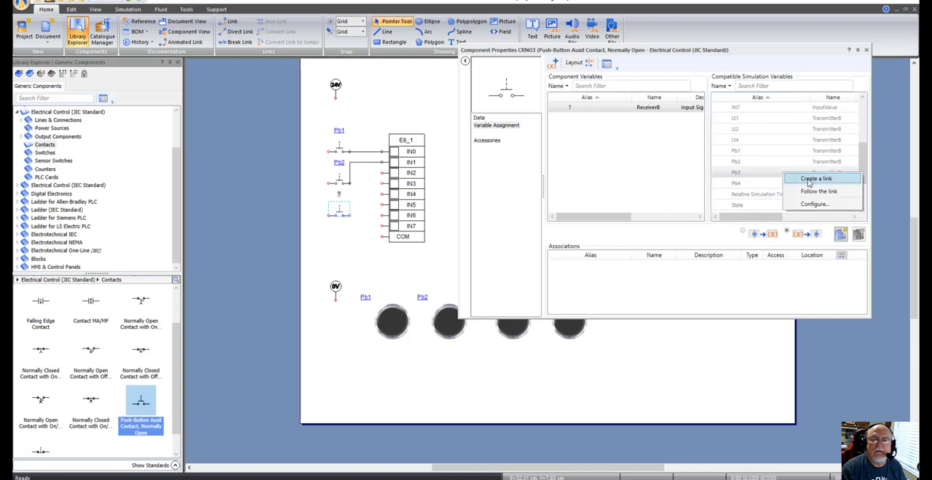
click(797, 178)
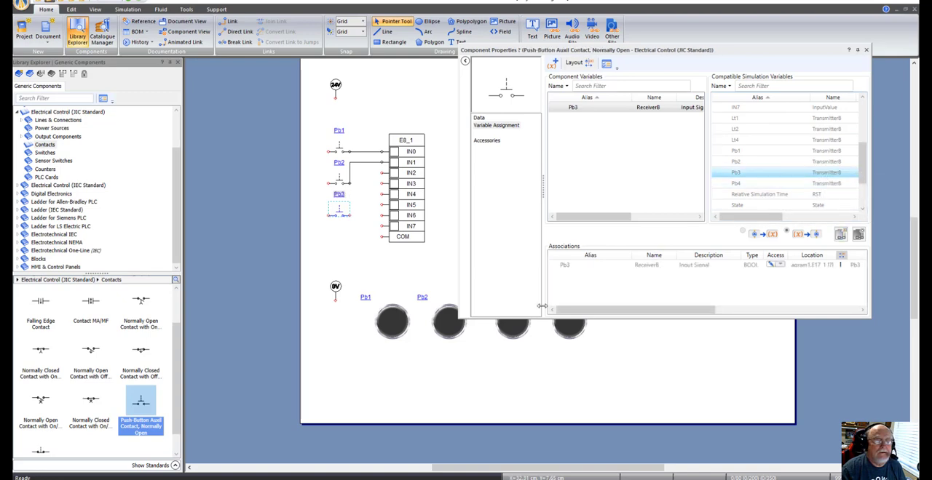
click(865, 49)
click(355, 252)
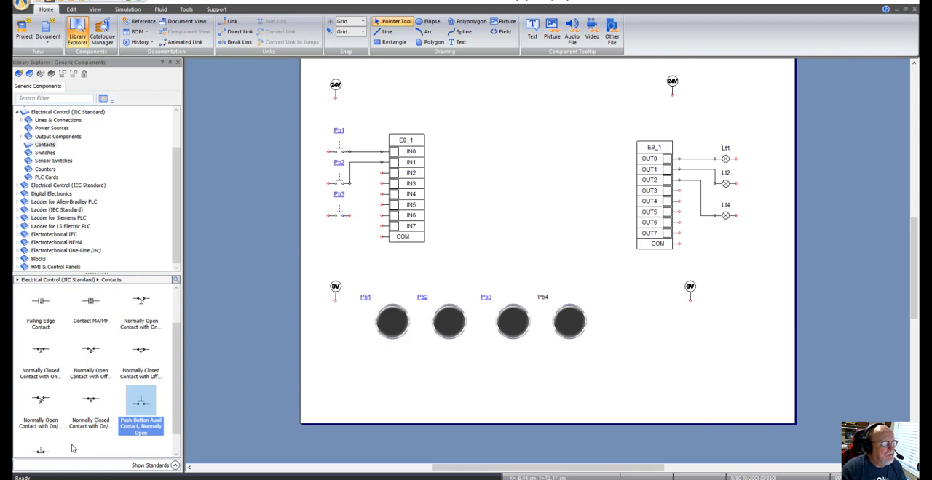
Step: Add a fourth normally open push-button auxiliary contact below the Pb3 contact and link it to variable Pb4
drag(138, 413, 340, 242)
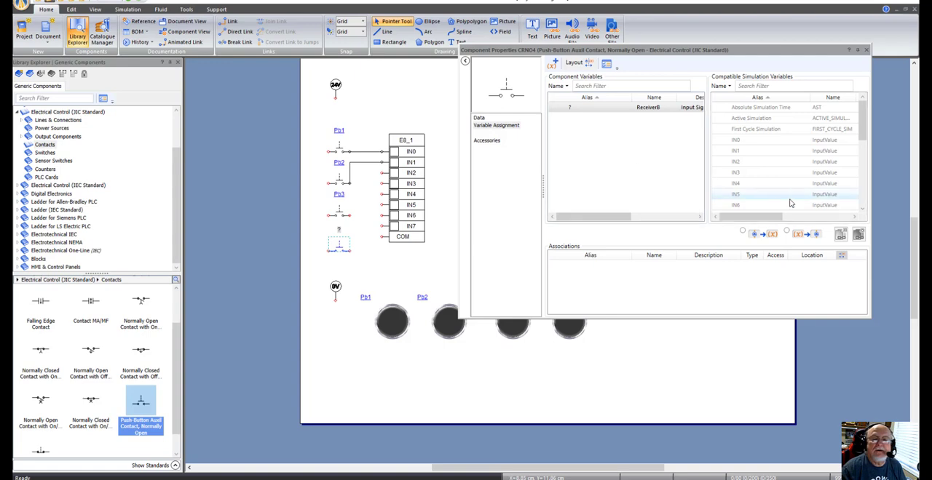
scroll(856, 134, down, 3)
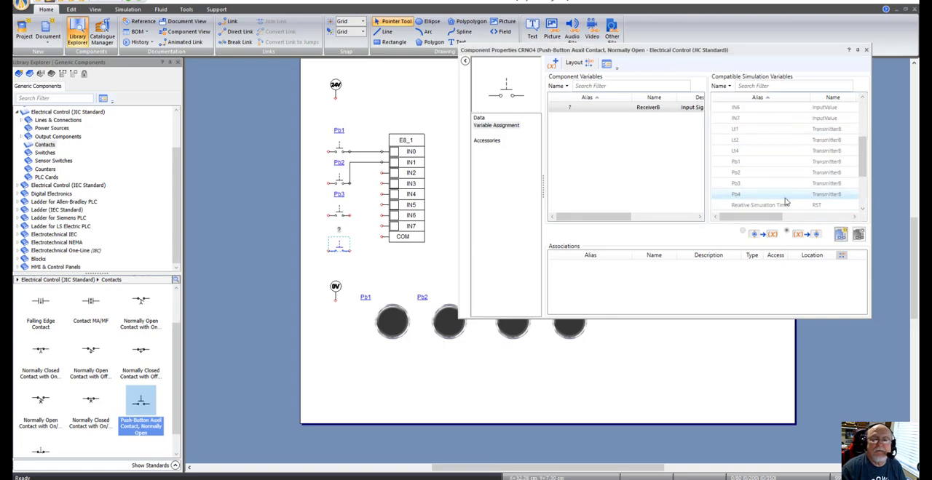
right_click(752, 195)
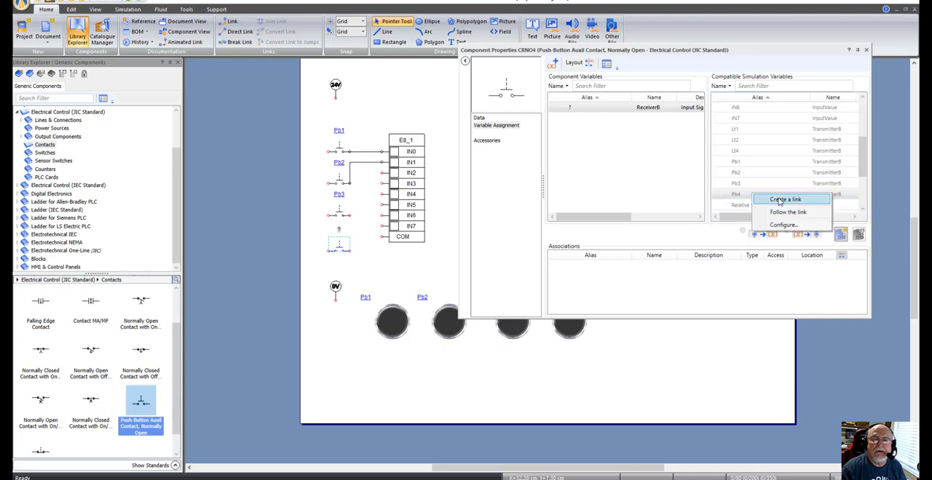
click(780, 199)
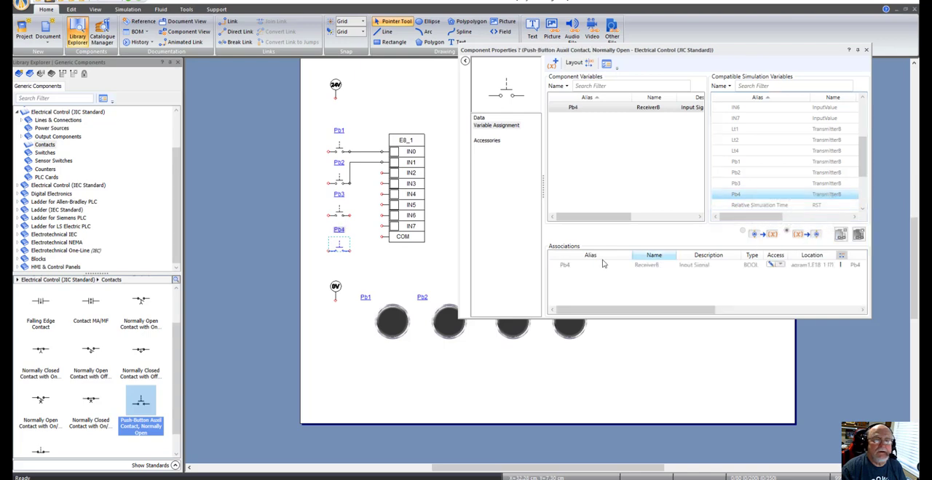
click(866, 50)
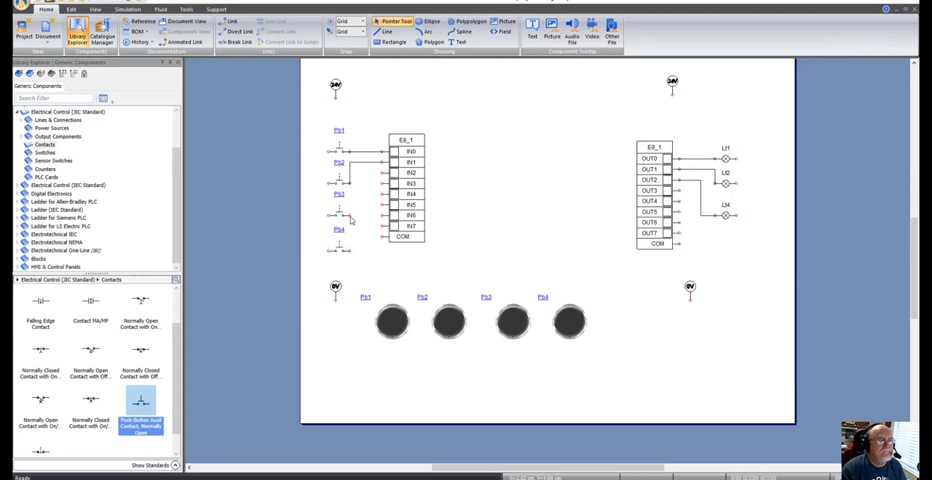
Step: Wire the Pb3 contact to terminal IN2 of the input card, shifting the vertical segment clear of the other terminals
drag(352, 215, 379, 173)
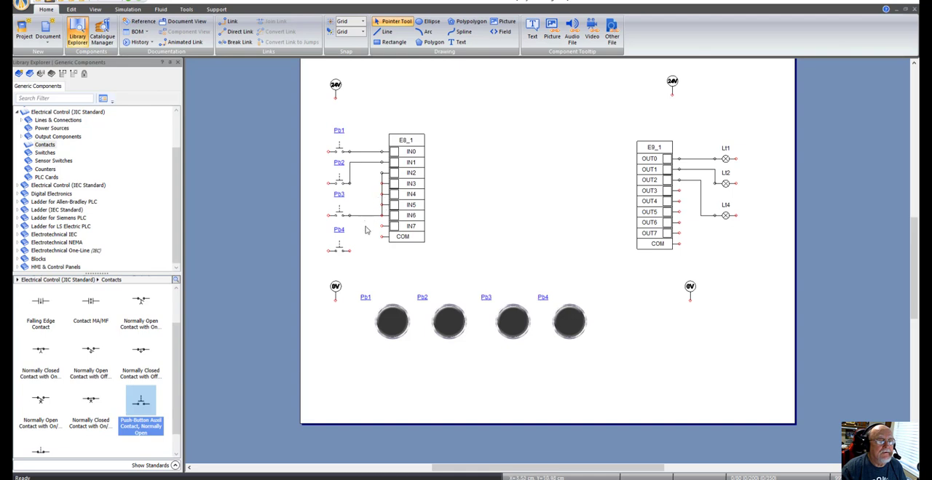
click(365, 217)
key(Left)
key(Left)
key(Left)
key(Left)
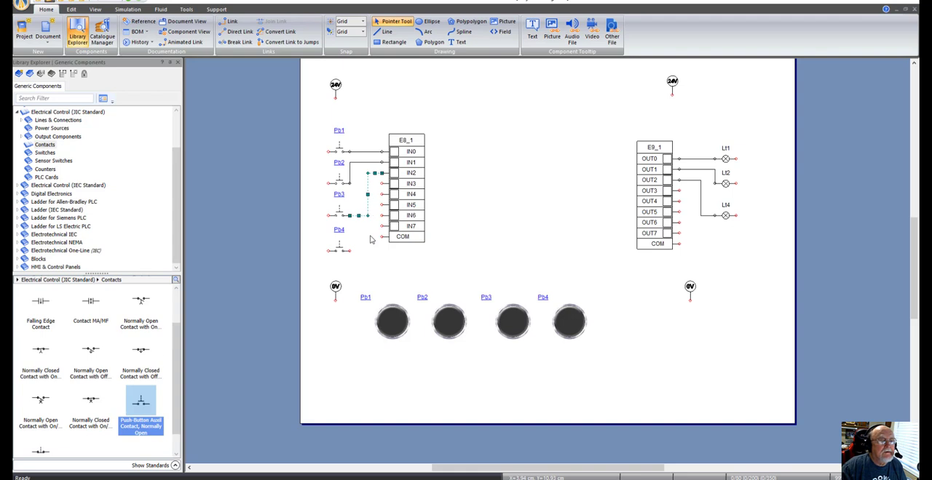
key(Left)
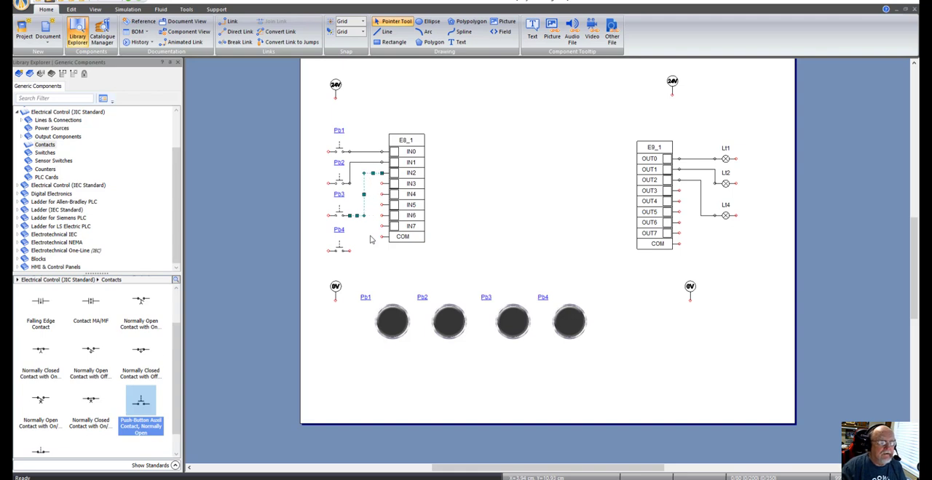
click(493, 189)
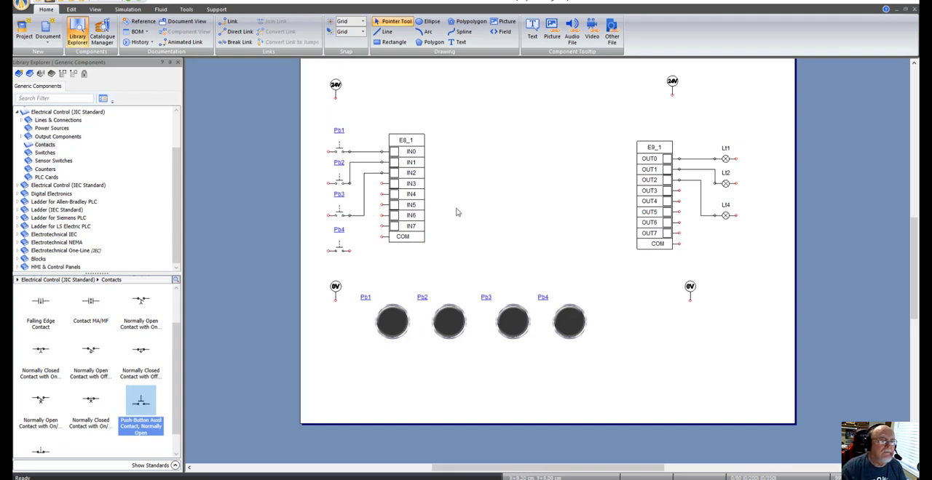
Step: Wire the Pb4 contact to terminal IN3, with its vertical segment between the Pb3 wire and the input card
drag(351, 250, 382, 183)
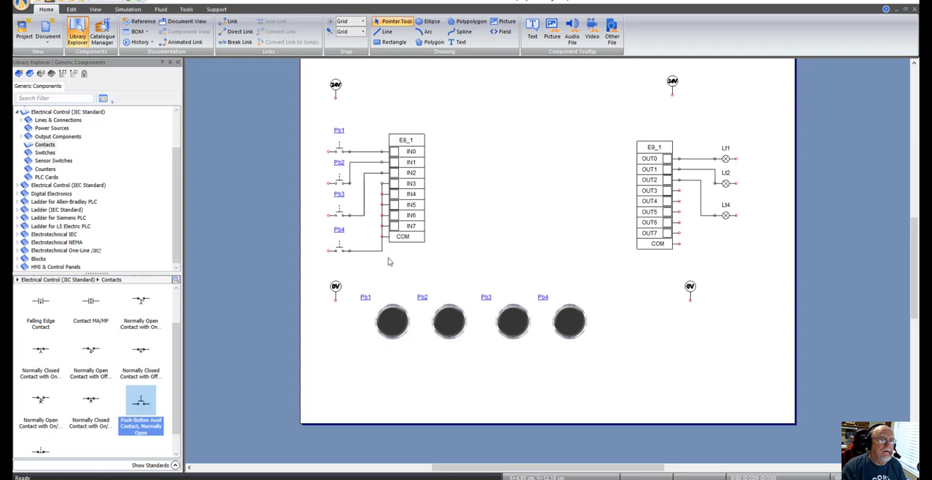
click(375, 250)
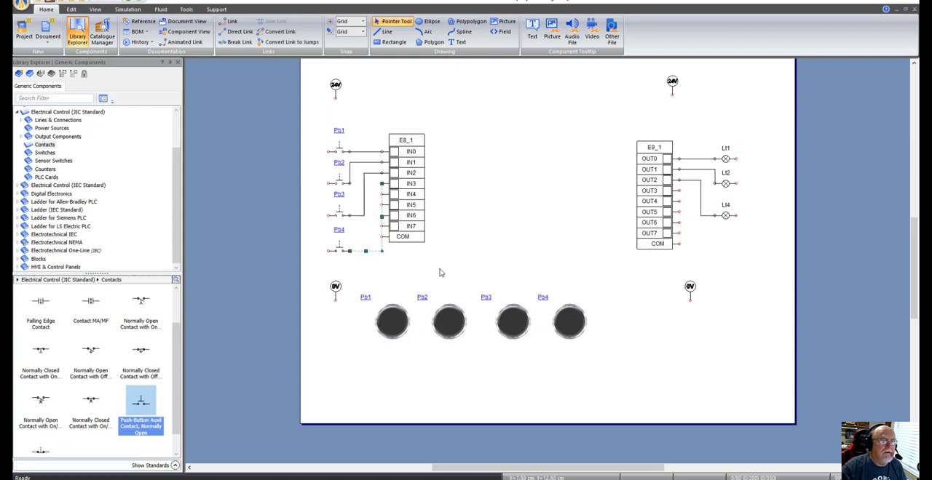
key(Left)
key(Left)
key(Left)
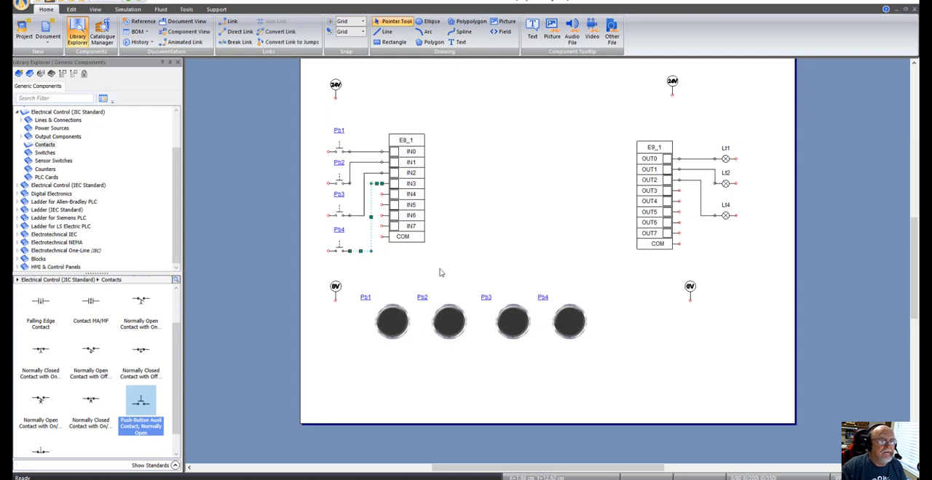
click(487, 246)
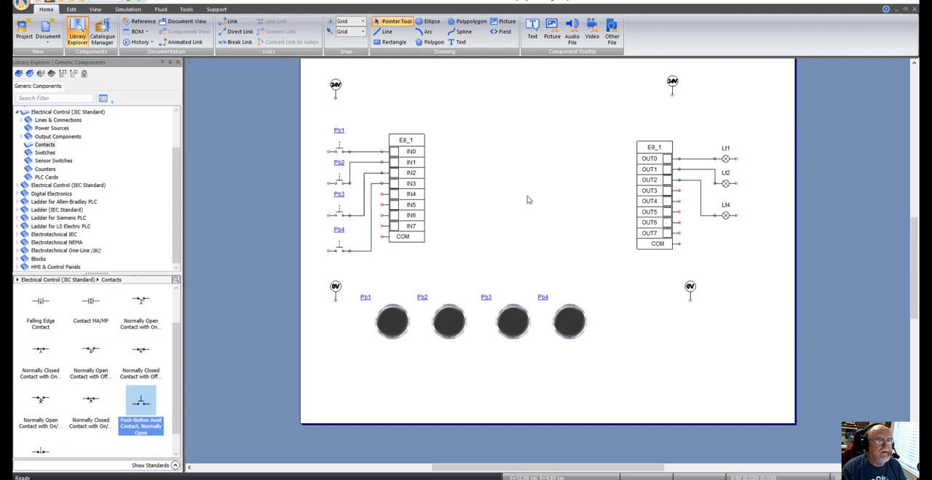
Step: Move the input-side 24 V supply slightly outward, clear of the contacts' supply terminals
drag(334, 86, 318, 81)
click(390, 101)
Step: Try to wire the Pb1 and Pb2 contacts to the input-side 24 V supply, and delete both wires
mouse_move(326, 150)
mouse_down()
mouse_move(313, 137)
mouse_move(318, 96)
mouse_up()
drag(314, 170, 318, 95)
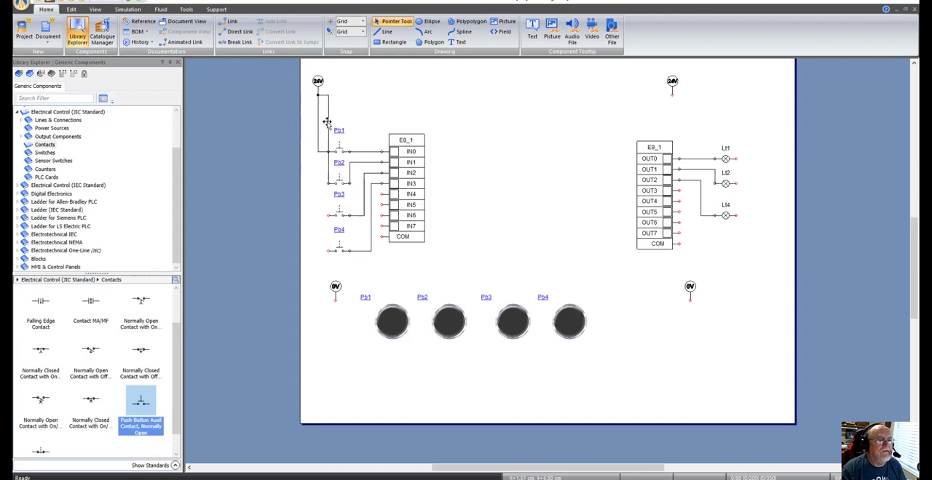
click(327, 122)
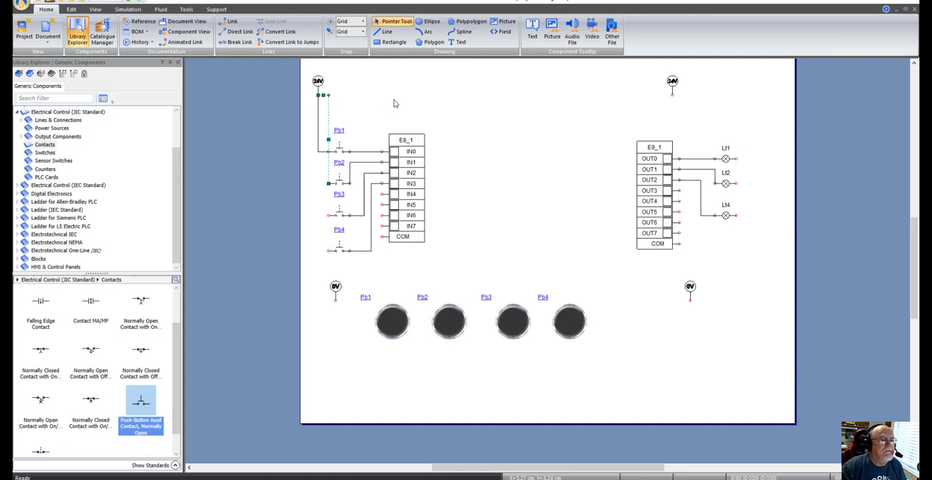
key(Left)
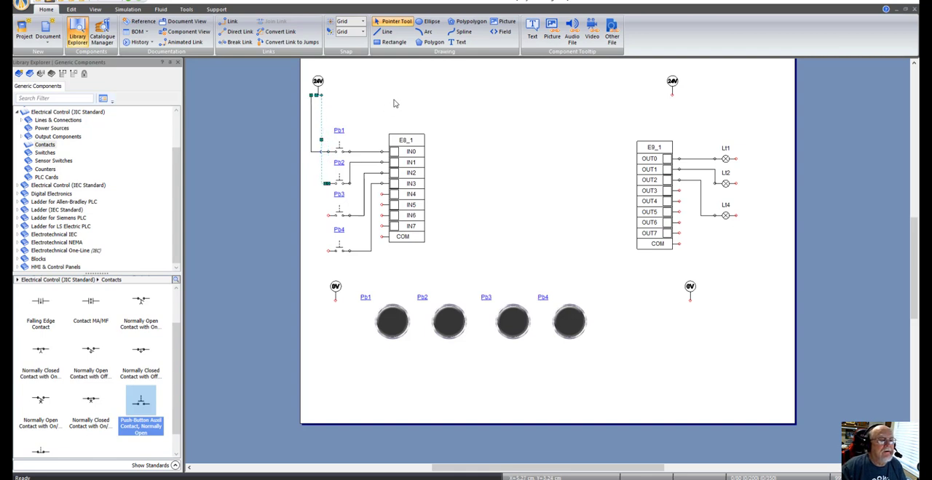
click(395, 101)
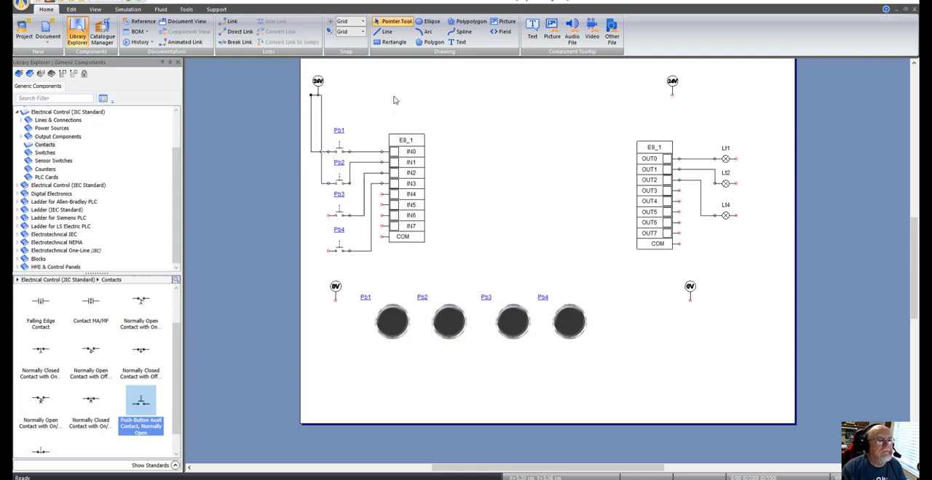
click(311, 127)
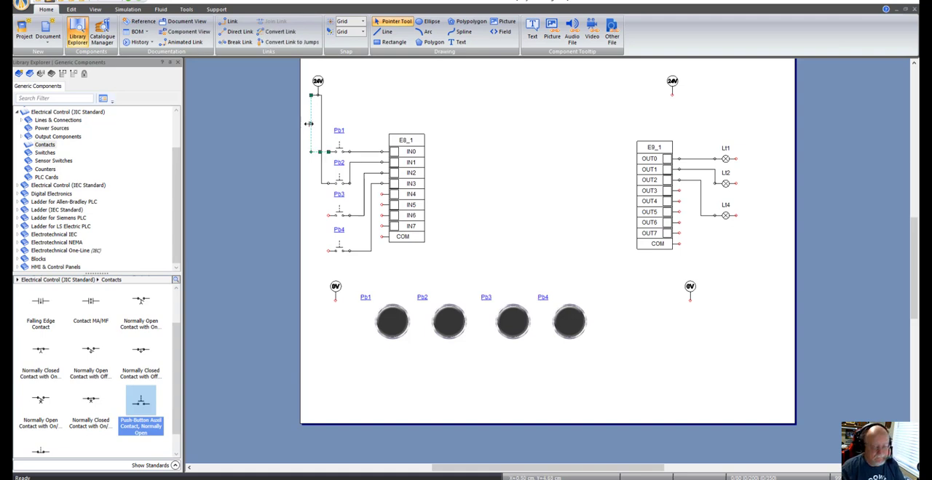
key(Delete)
click(320, 120)
key(Delete)
Step: Wire the supply terminals of the Pb4 and Pb1 contacts to the input-side 24 V supply with separate vertical runs
mouse_move(329, 250)
mouse_down()
mouse_move(315, 250)
mouse_move(309, 108)
mouse_up()
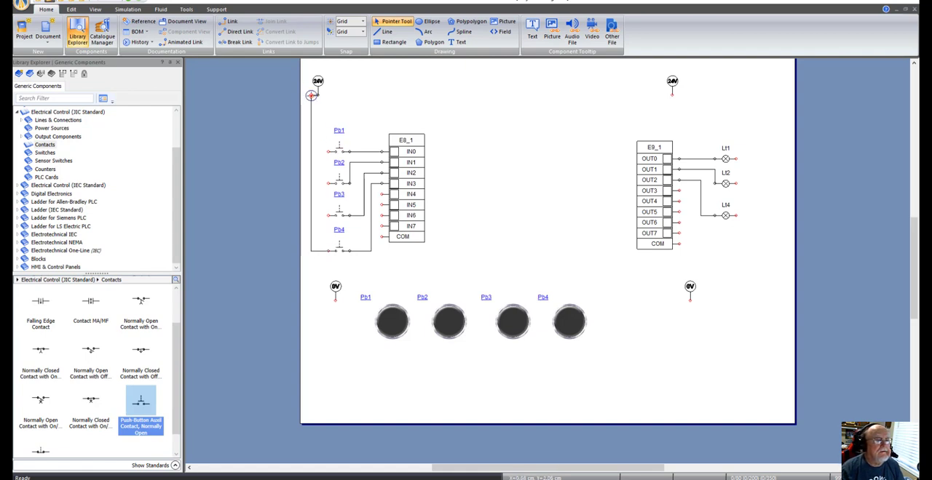
click(311, 94)
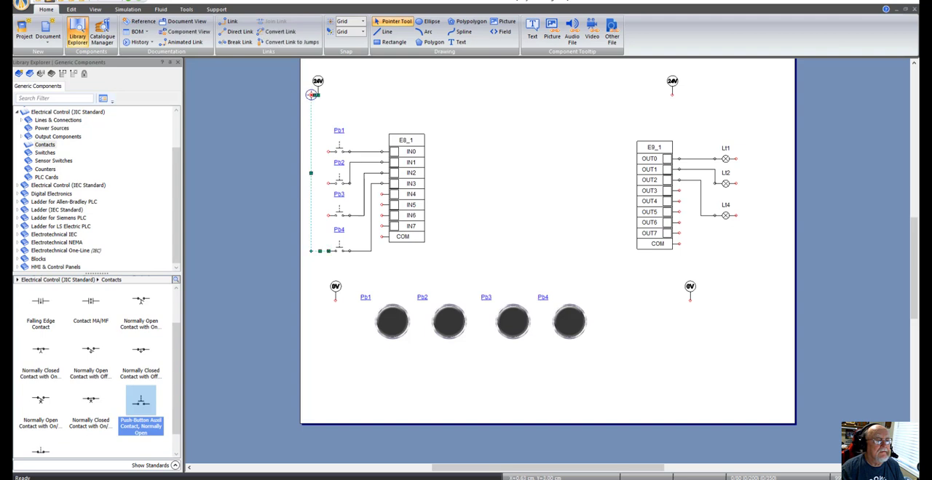
click(320, 121)
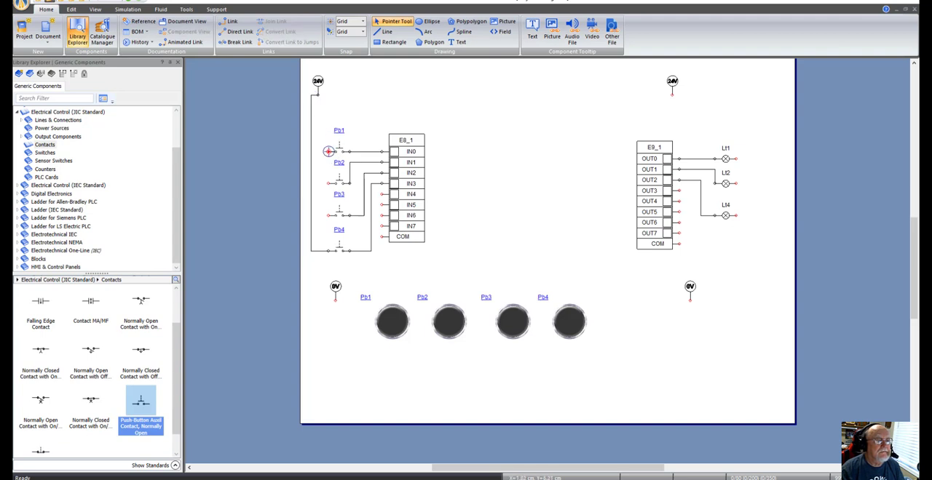
drag(309, 152, 317, 95)
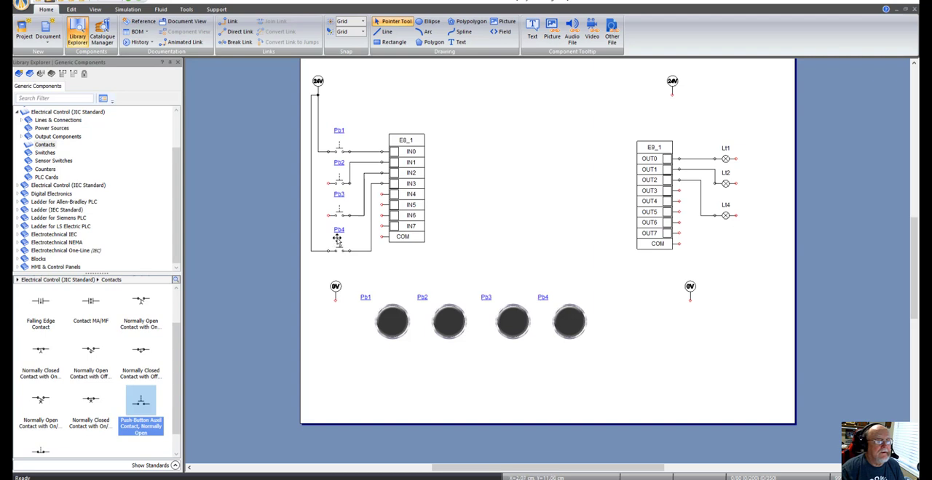
Step: Wire the Pb3 contact to Pb1's supply terminal along Pb1's 24 V line, and join the Pb2 contact to that same terminal
drag(331, 220, 327, 151)
click(328, 173)
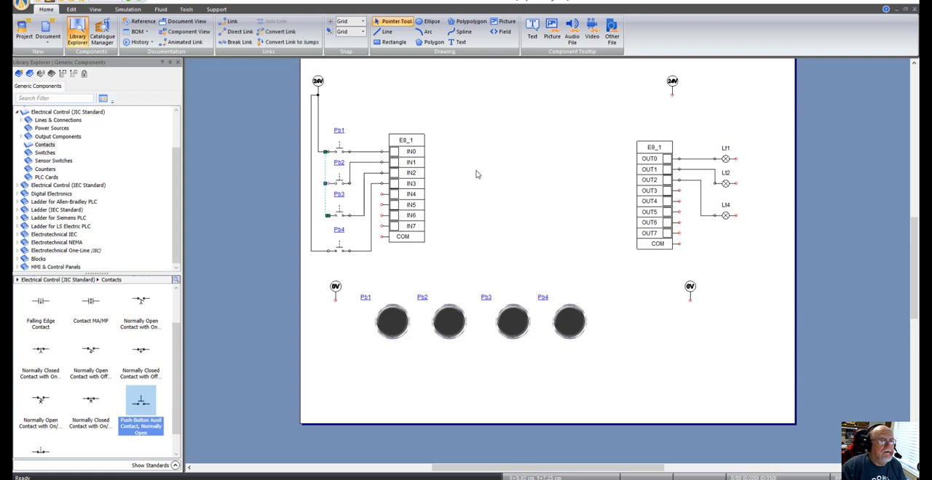
key(Left)
key(Left)
key(Left)
key(Right)
click(483, 189)
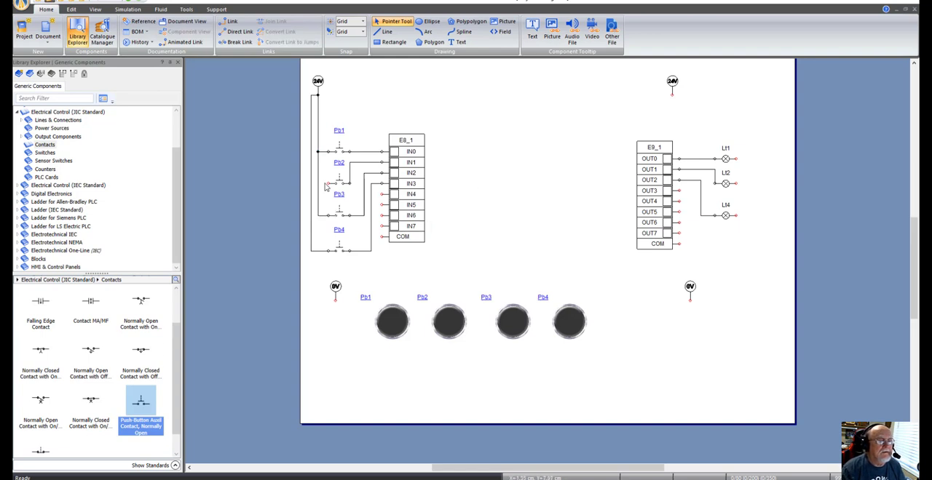
drag(329, 183, 328, 152)
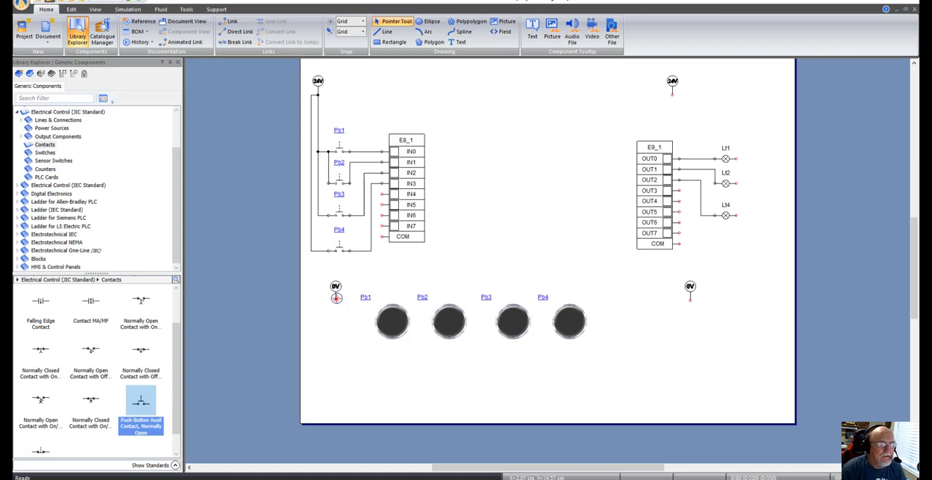
Step: Wire the input-side 0 V supply to the input card's COM terminal, routing the horizontal segment below the Pb4 contact
drag(336, 298, 384, 236)
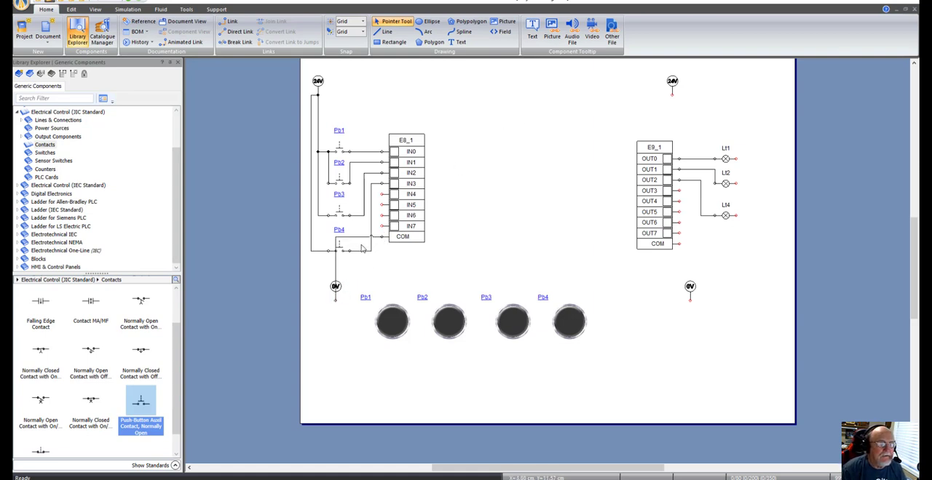
click(358, 238)
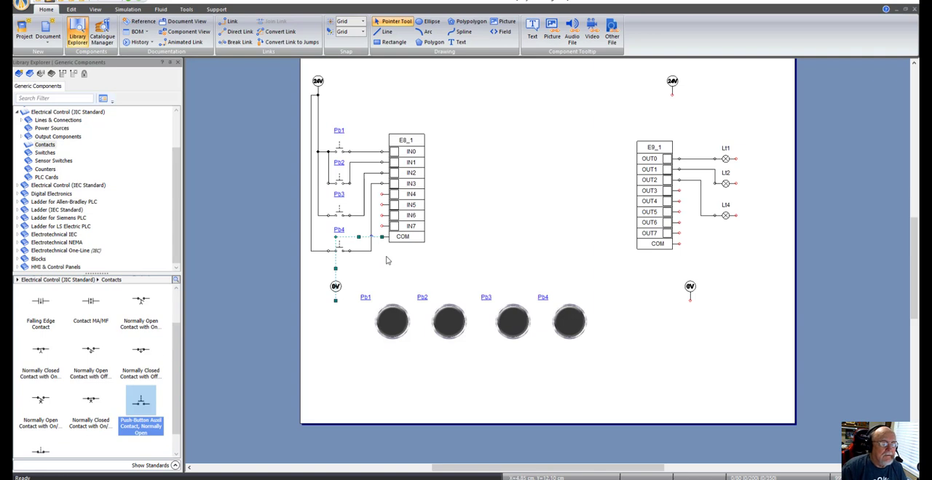
key(Down)
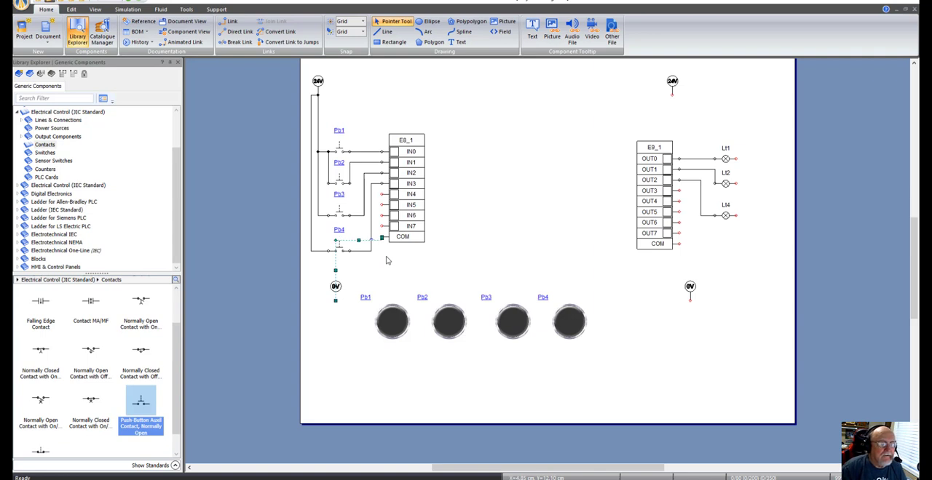
key(Down)
key(Down)
key(Down)
key(Down)
key(Down)
key(Down)
key(Down)
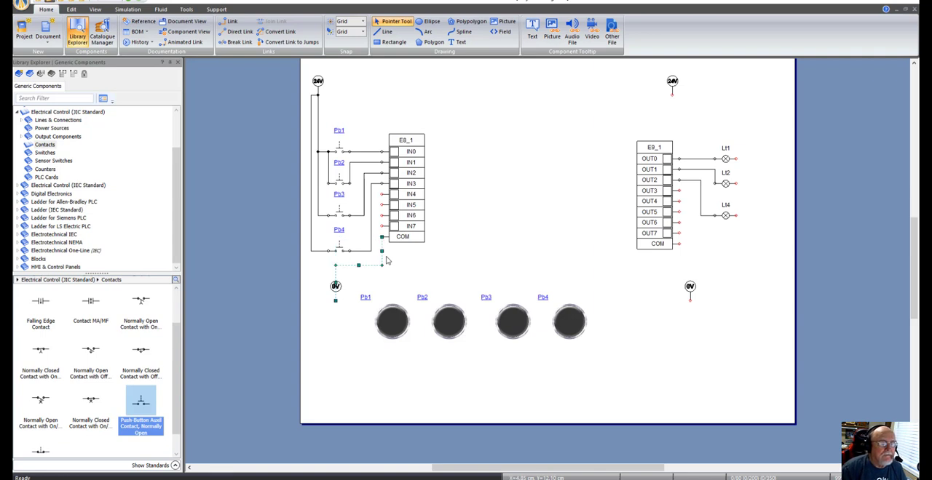
click(493, 211)
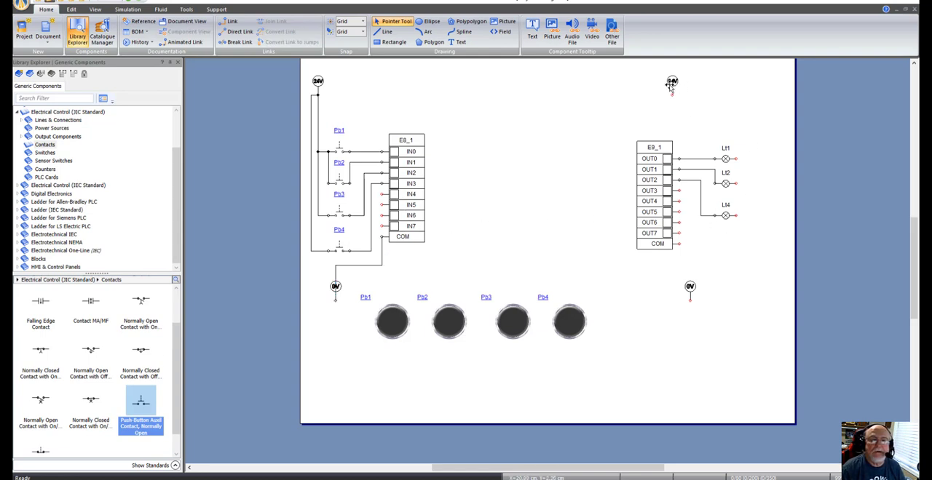
Step: Move the output-side 24 V supply above the lights and wire it to Lt1, chaining the connection to Lt2 and Lt4
drag(673, 88, 740, 94)
click(747, 165)
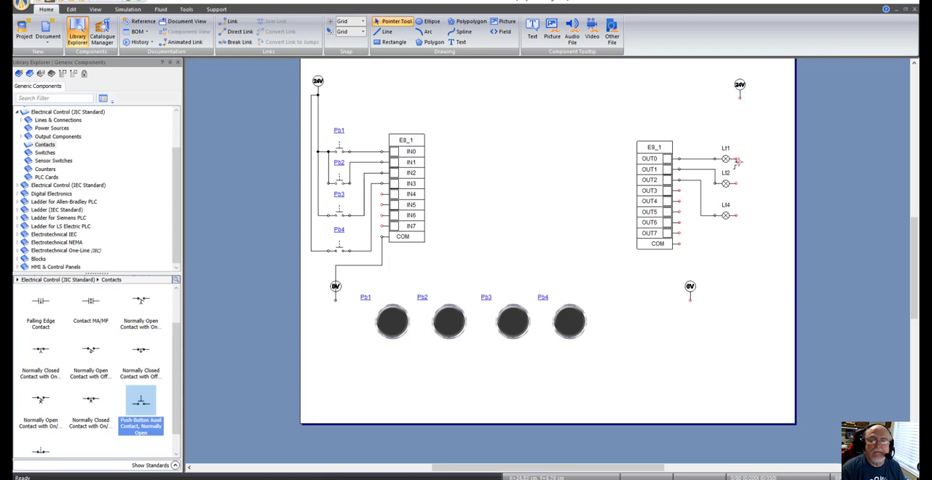
mouse_move(736, 158)
mouse_down()
mouse_move(746, 115)
mouse_move(739, 98)
mouse_up()
drag(736, 131, 738, 132)
click(761, 174)
drag(735, 158, 735, 183)
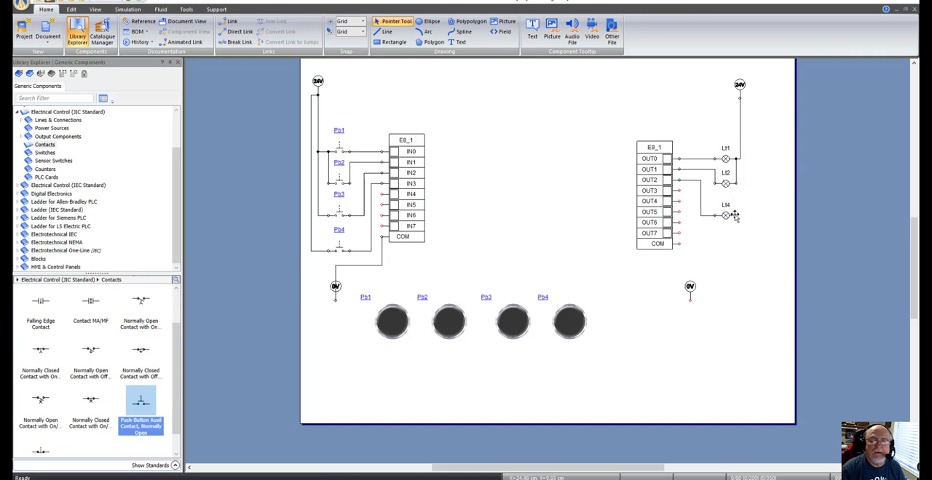
drag(738, 214, 736, 183)
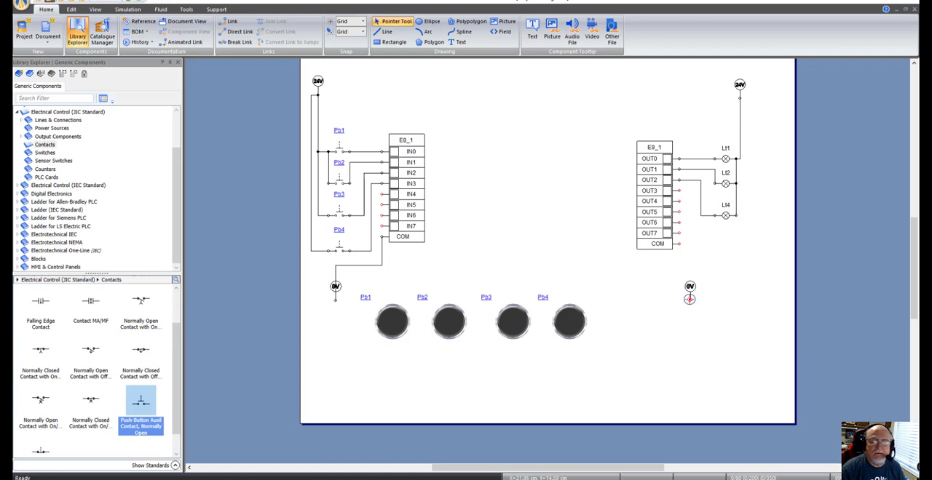
Step: Wire the output-side 0 V supply to the output card's COM terminal and shift the supply symbol outward from the card
drag(689, 299, 680, 245)
click(692, 290)
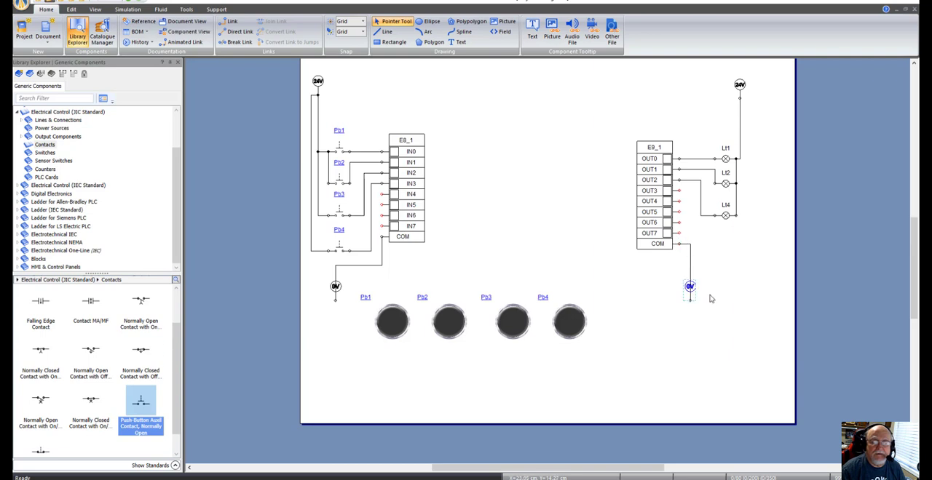
key(Right)
key(Right)
key(Right)
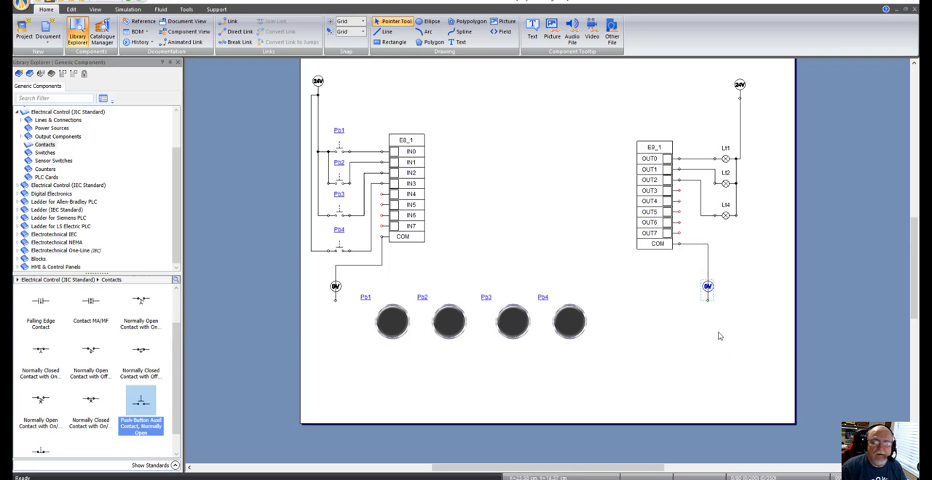
Step: Shift the vertical segment of the output COM wire toward the card so it clears the 0 V symbol
click(707, 257)
key(Left)
key(Left)
key(Left)
key(Left)
key(Left)
key(Left)
click(732, 249)
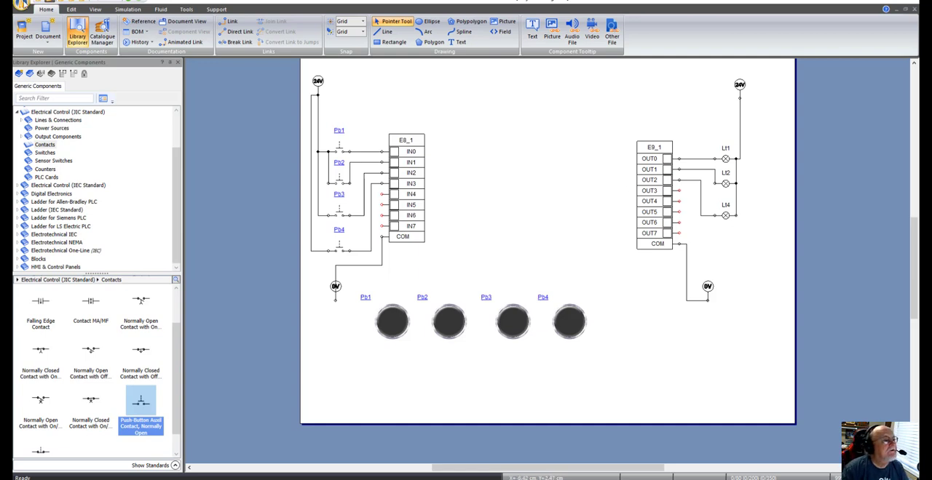
Step: Run the circuit in normal simulation, operate push buttons Pb1 to Pb4 to test the inputs, and stop the simulation
click(134, 12)
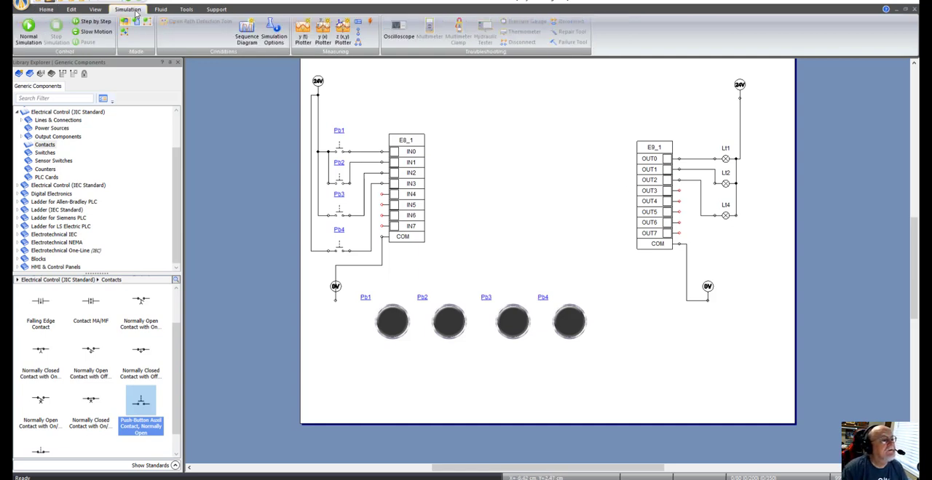
click(42, 41)
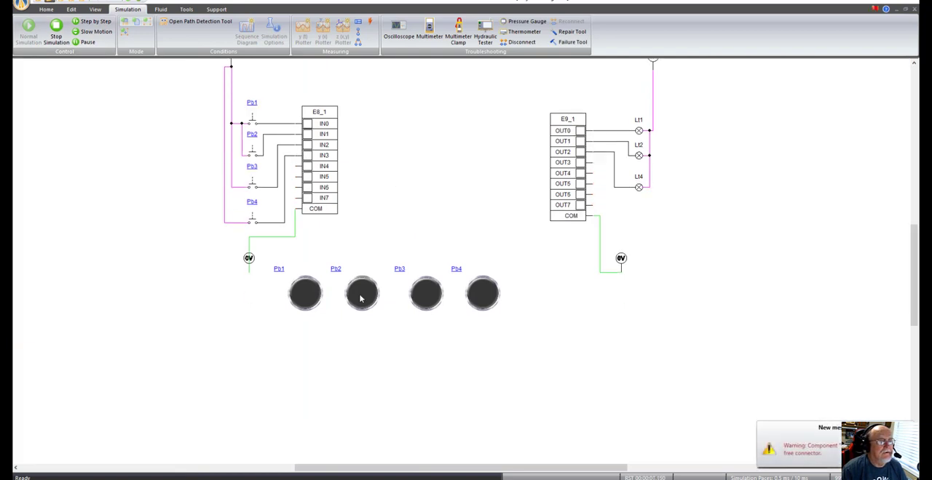
click(306, 301)
click(307, 302)
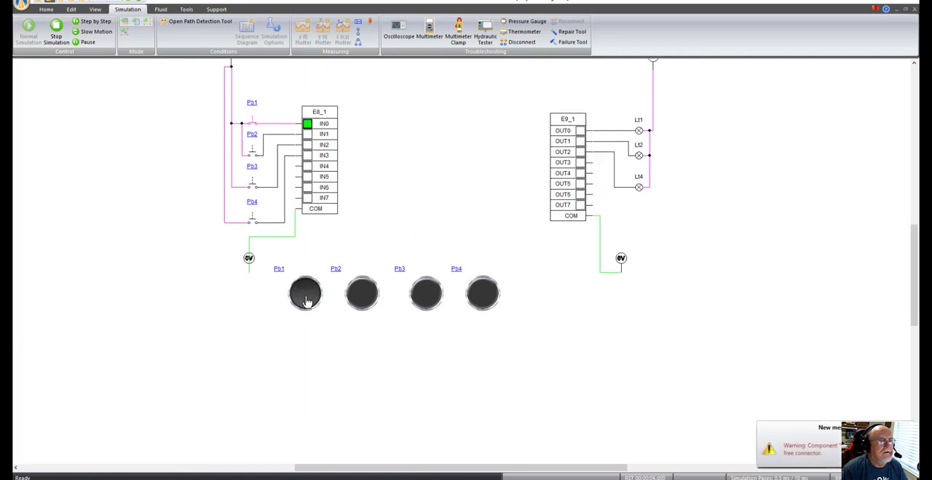
click(371, 297)
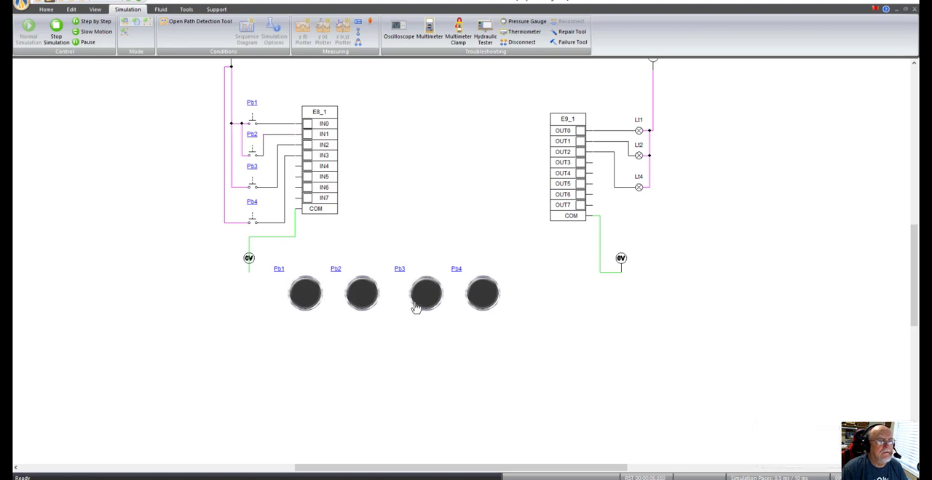
click(307, 300)
click(426, 299)
click(485, 300)
click(56, 30)
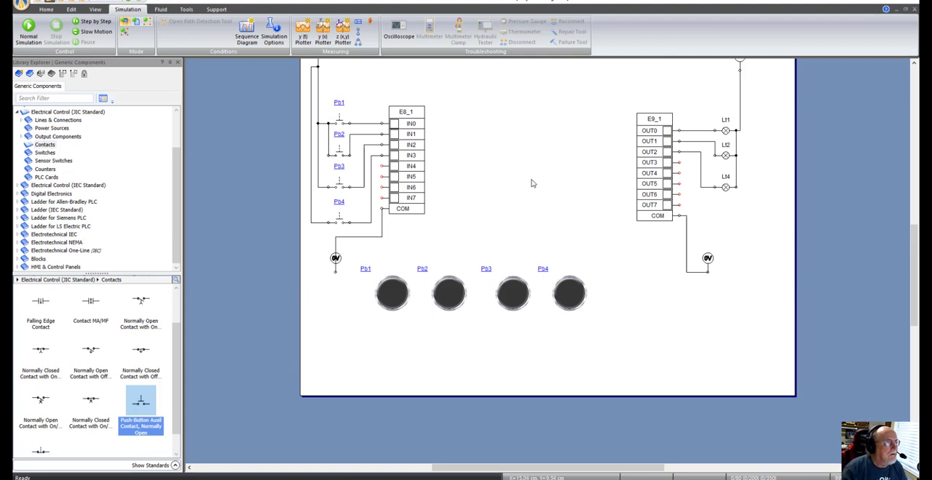
Step: Insert a Rung from the Ladder for AB PLC library between the input card and the output card
click(18, 113)
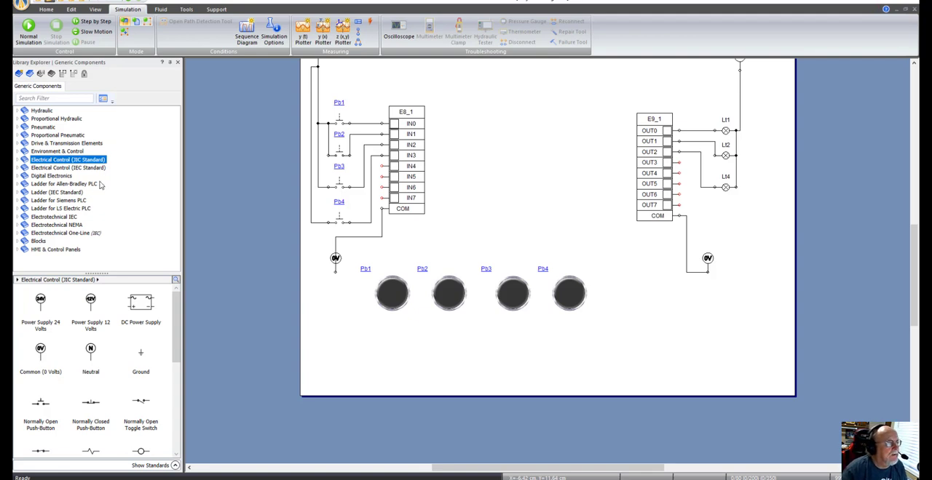
click(19, 184)
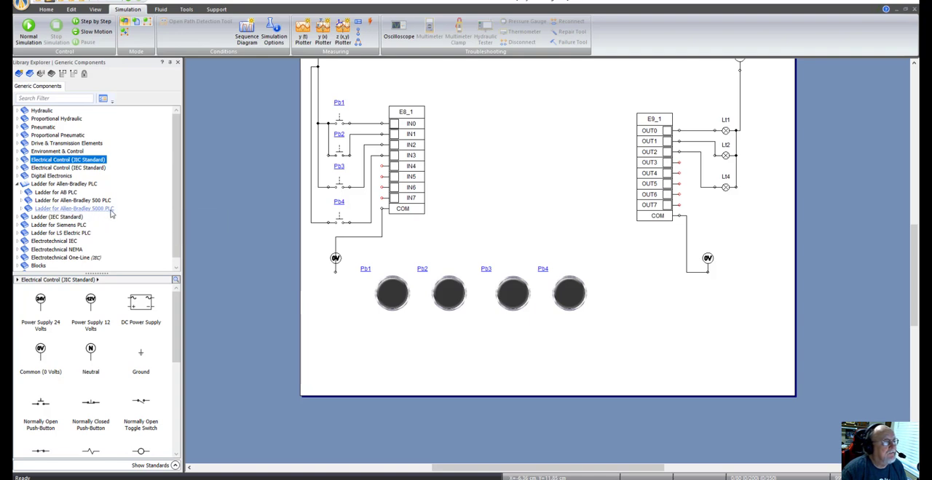
click(66, 195)
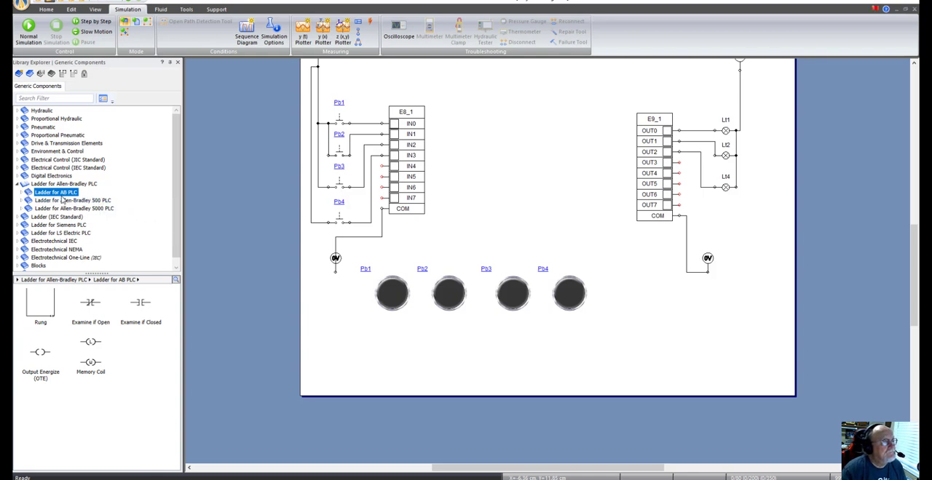
click(21, 194)
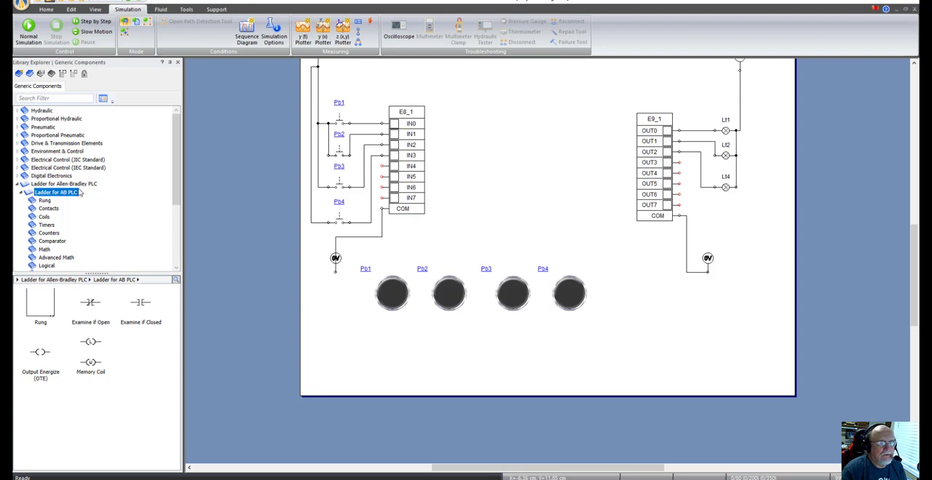
click(45, 310)
drag(45, 312, 536, 94)
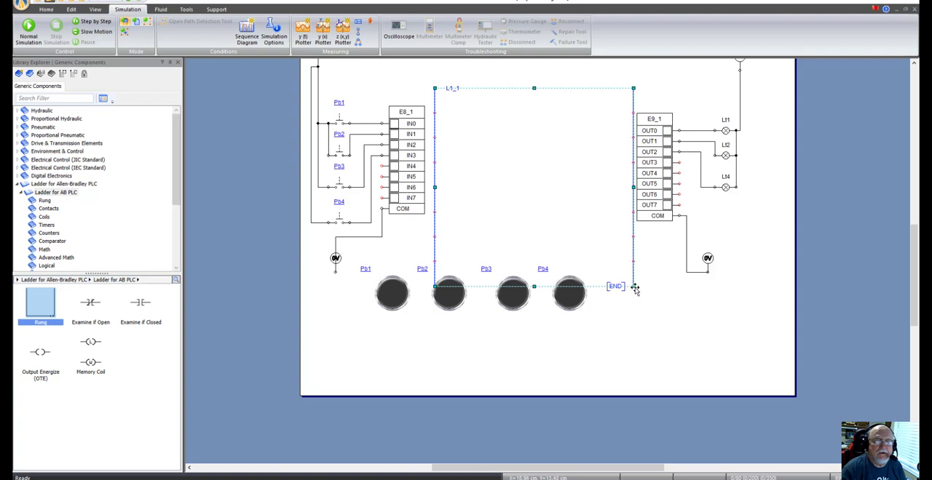
Step: Shrink the ladder frame to five rung positions, clear of the push buttons, and centre it between the input and output cards
drag(632, 286, 608, 260)
click(567, 183)
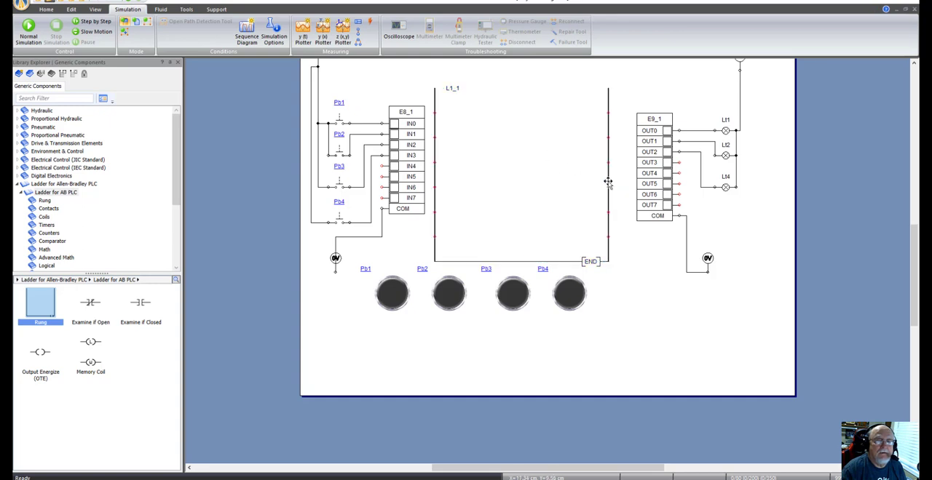
drag(607, 182, 619, 182)
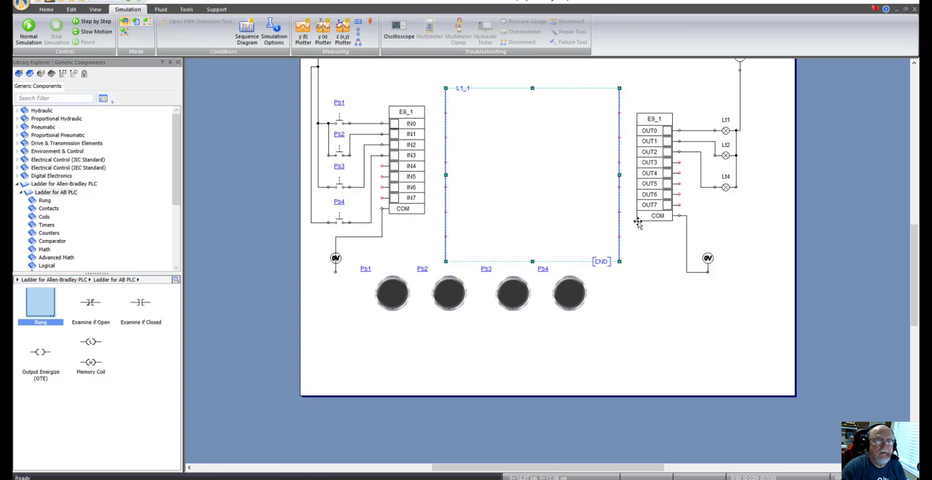
drag(619, 260, 594, 237)
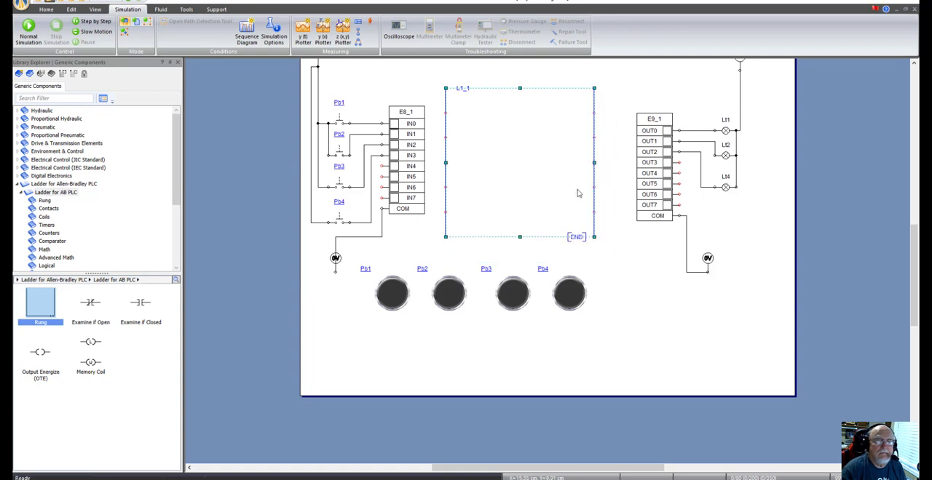
drag(592, 197, 607, 204)
click(652, 274)
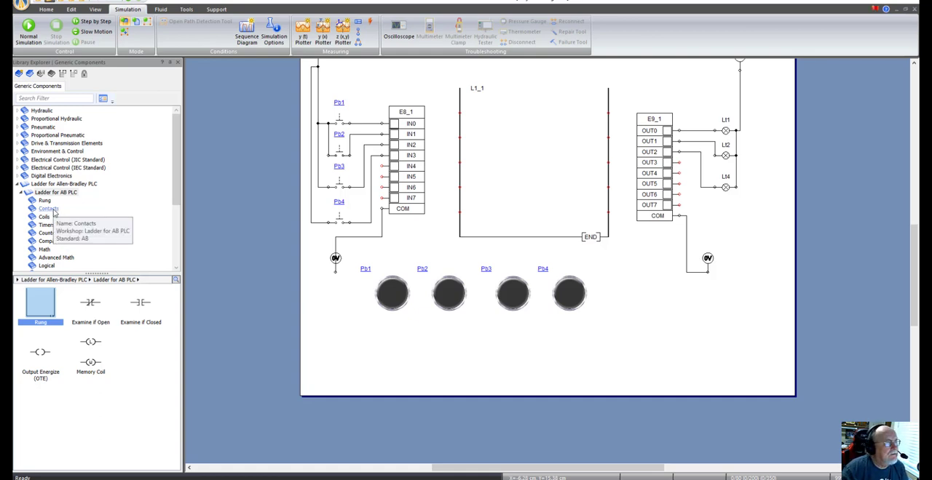
Step: Place an Examine if Closed contact at the start of the first rung of the AB ladder
click(53, 210)
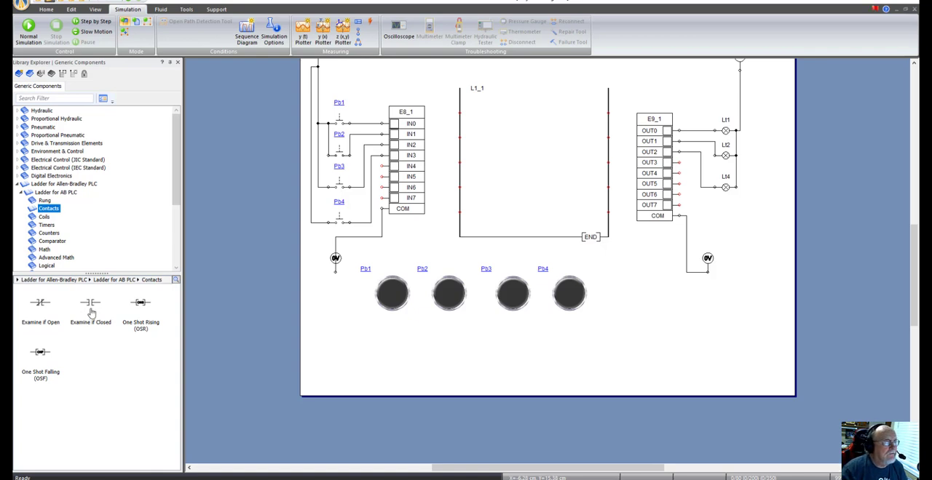
mouse_move(95, 308)
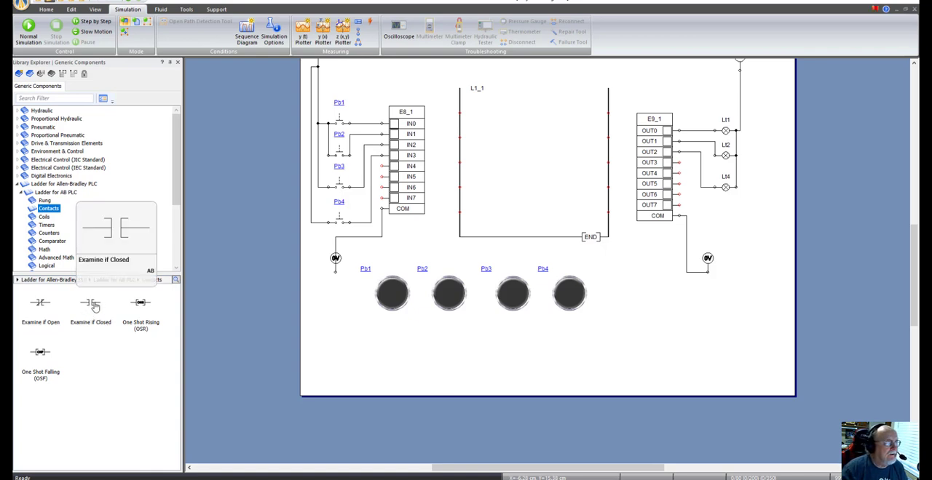
drag(95, 307, 493, 116)
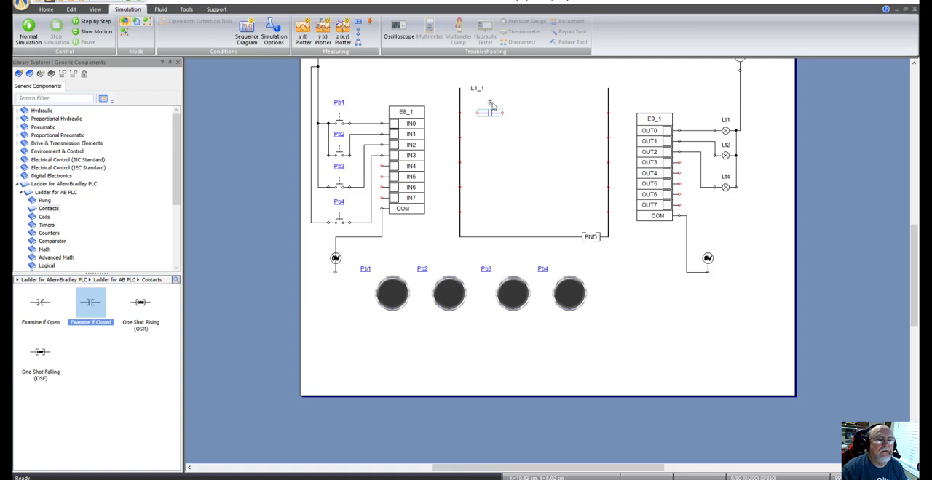
double_click(491, 105)
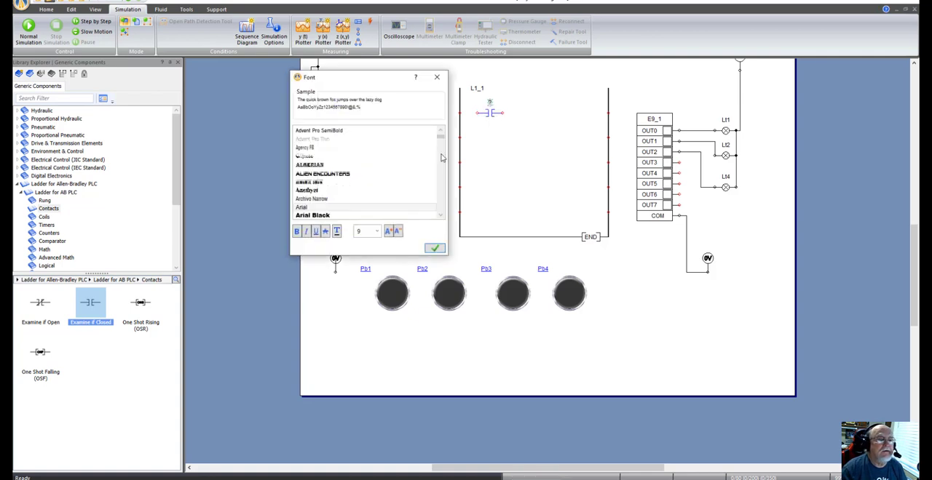
click(437, 78)
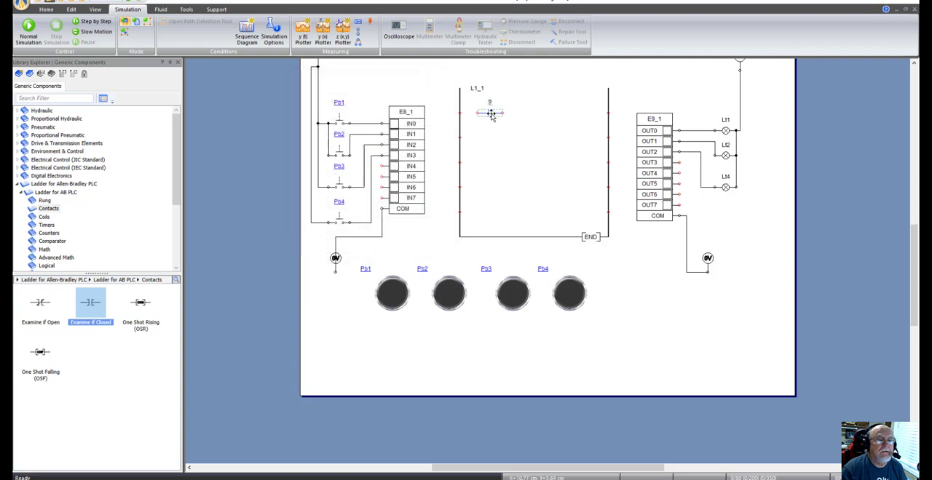
Step: Link the Examine if Closed contact's variable to input IN0 of card E8_1
double_click(491, 114)
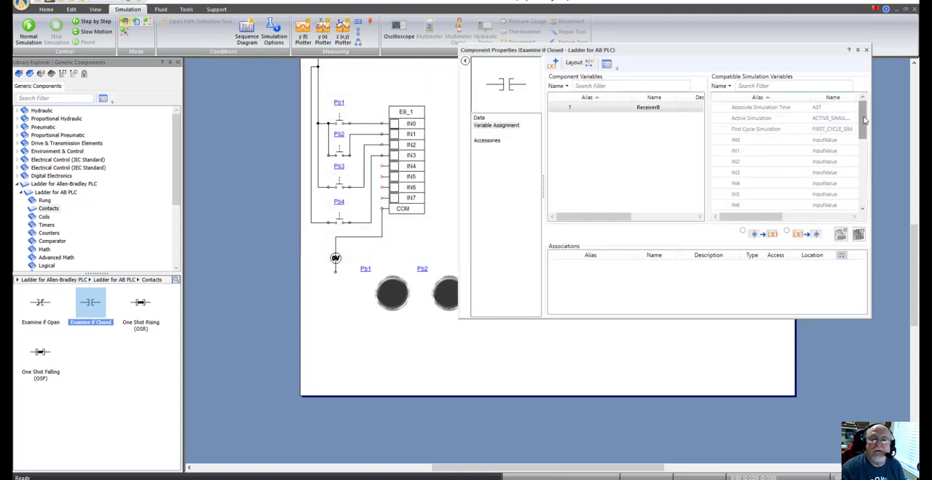
right_click(793, 144)
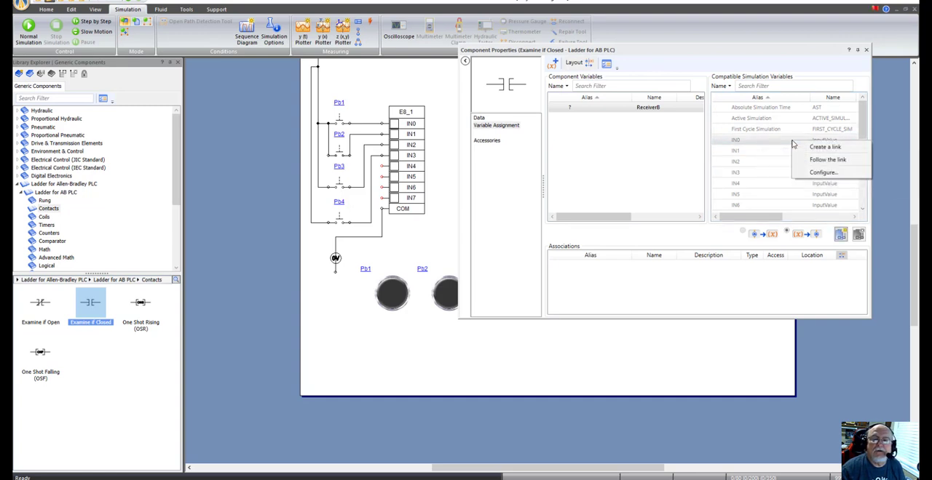
click(820, 148)
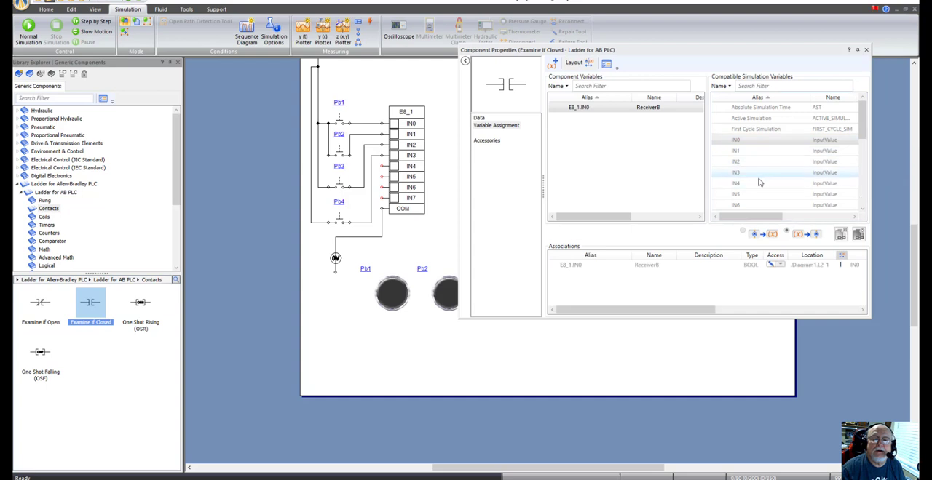
click(865, 49)
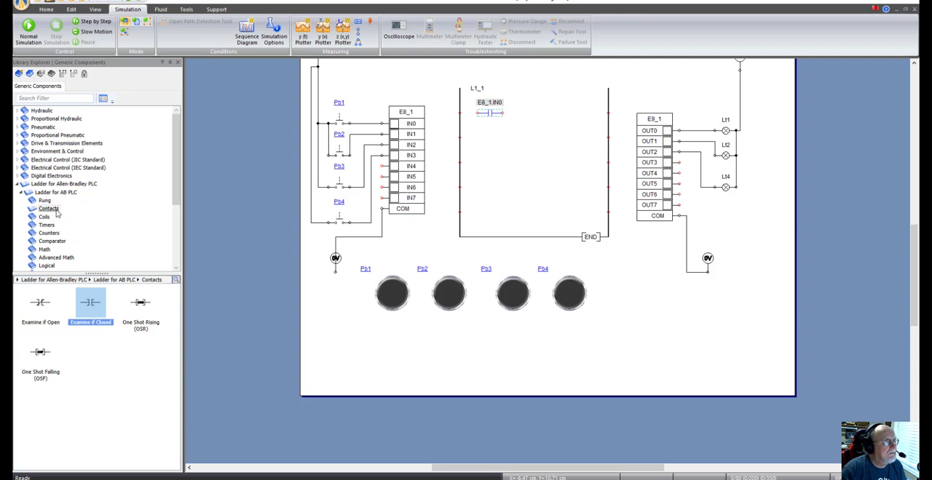
Step: Place an Output Energize (OTE) coil near the end of the first rung and give it the alias Lt1
drag(177, 191, 187, 206)
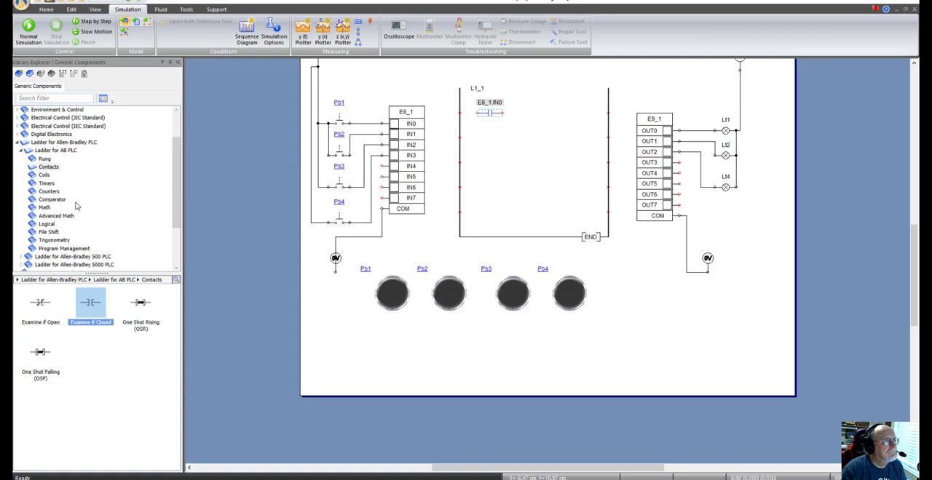
click(44, 175)
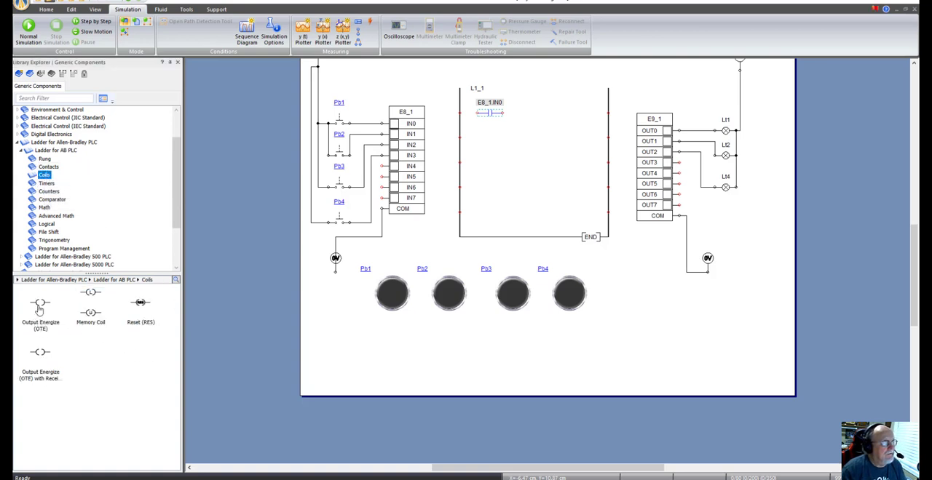
drag(43, 308, 561, 111)
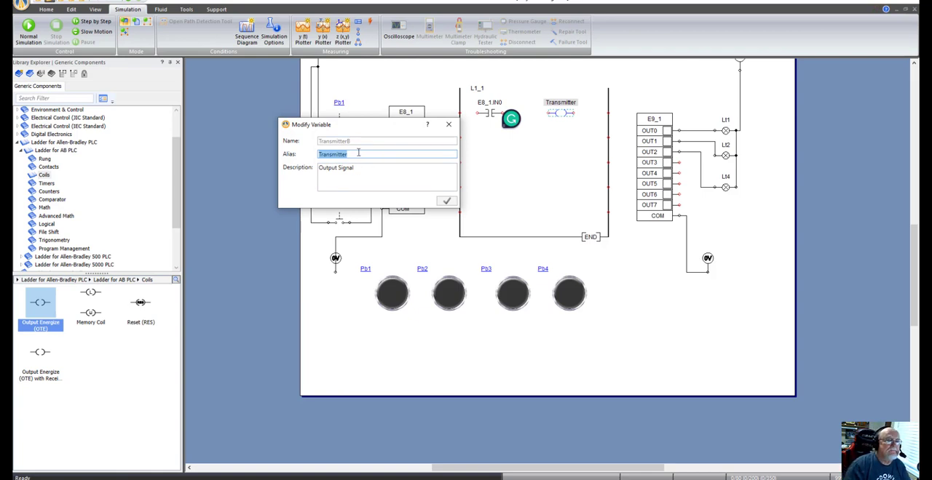
text(Lt1)
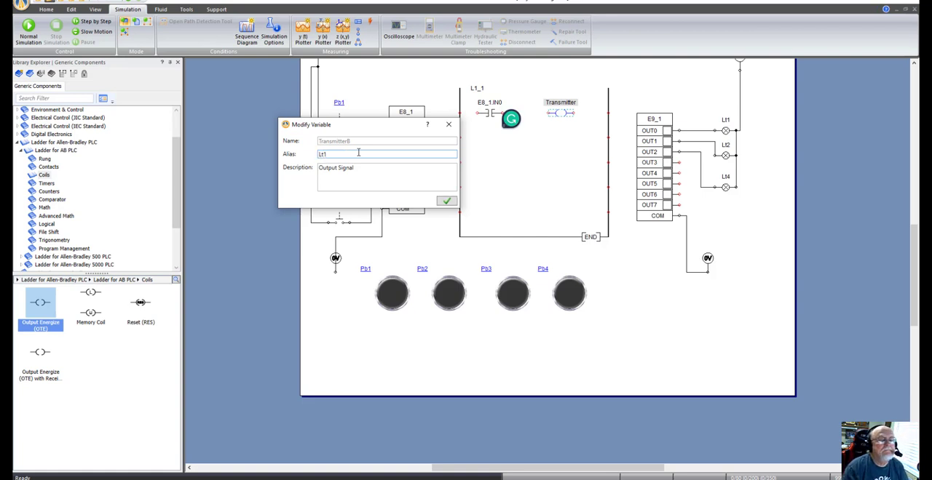
click(446, 201)
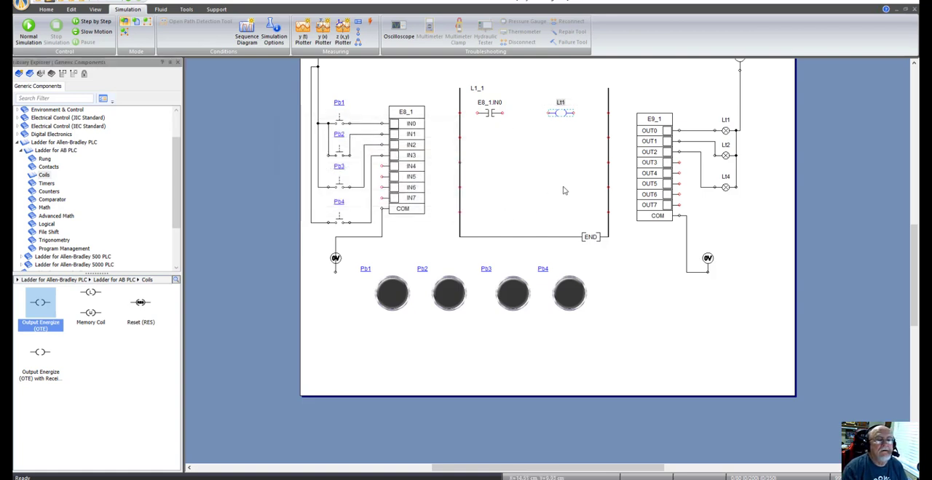
Step: Link the Output Energize coil's variable to output OUT0 of card E9_1
double_click(565, 115)
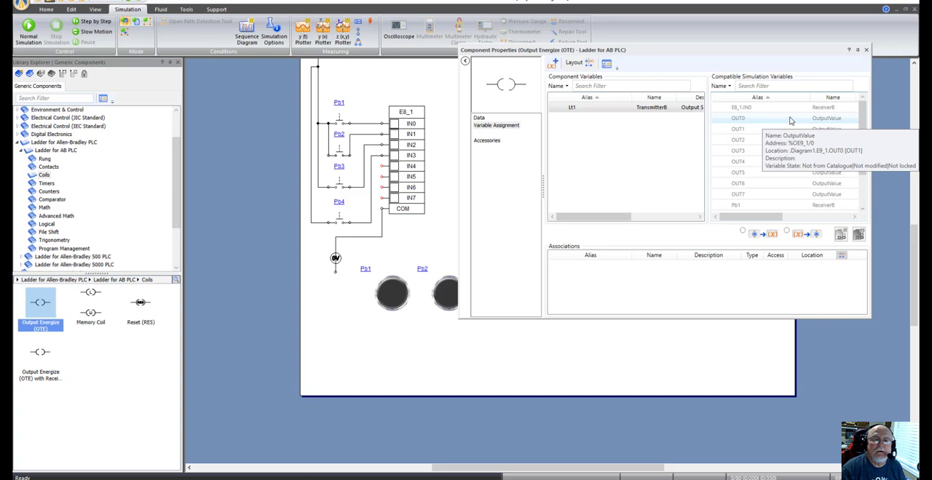
right_click(789, 120)
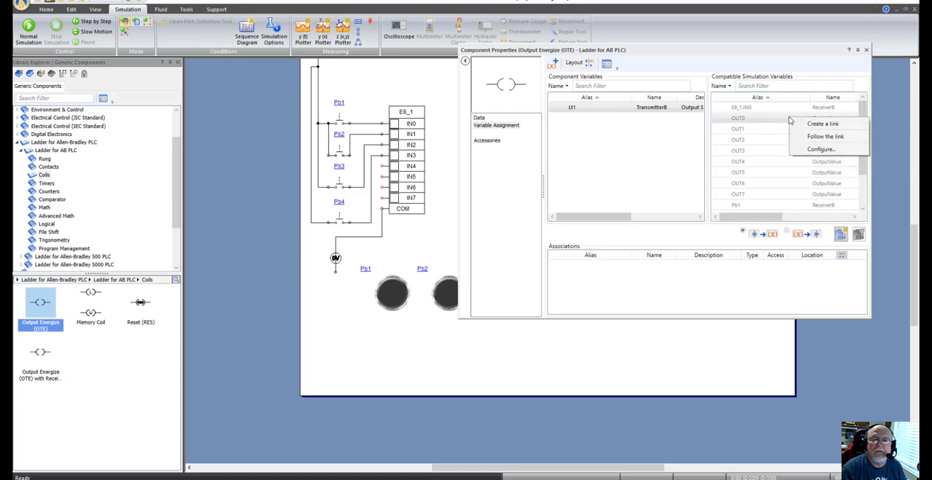
click(816, 124)
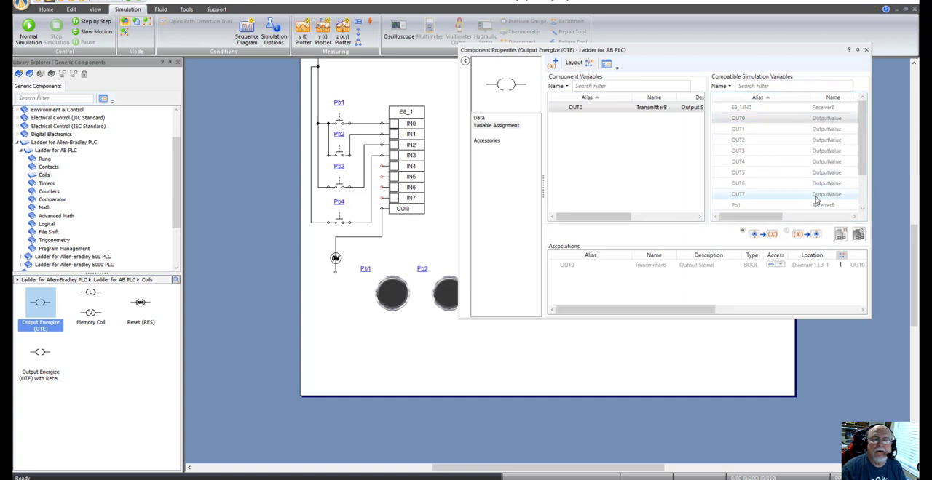
click(866, 50)
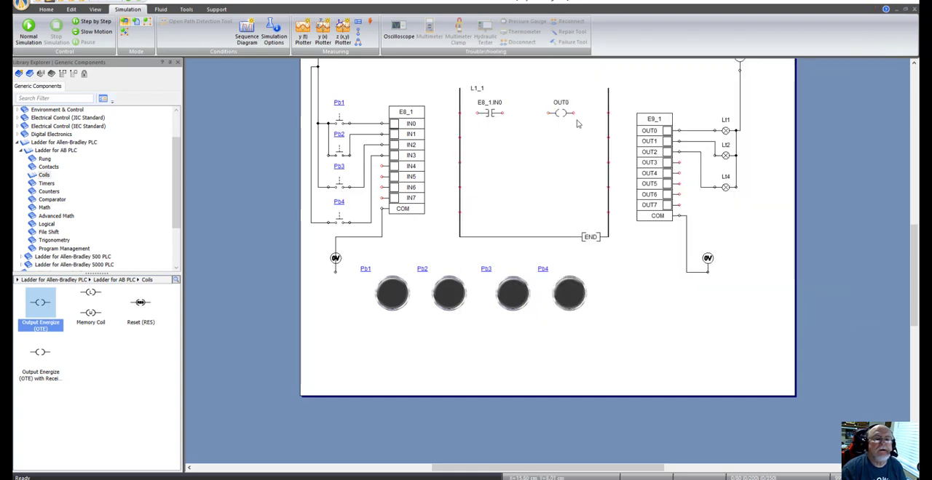
Step: Wire the first rung by joining the OUT0 coil to the right rail and the IN0 contact, and the contact to the left rail
drag(573, 112, 608, 113)
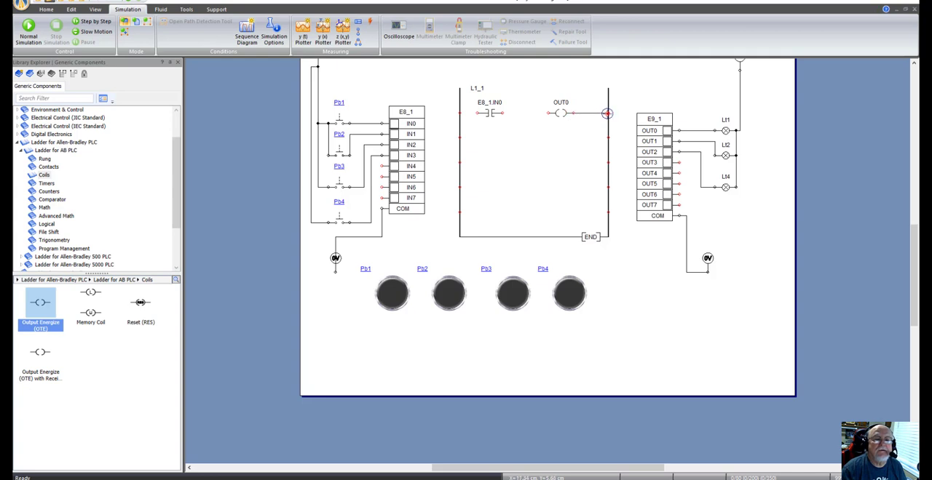
drag(547, 113, 498, 116)
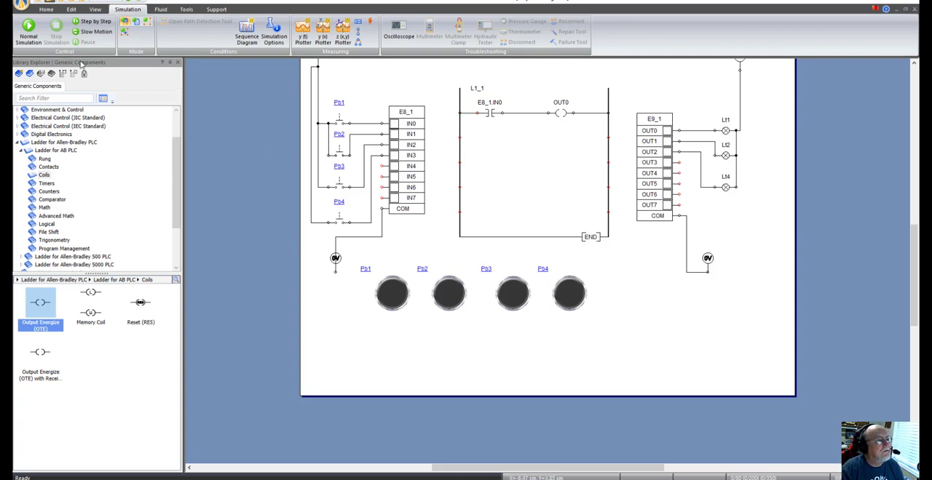
Step: Run the normal simulation, operate push button Pb1 several times to test the first rung, and stop the simulation
click(24, 24)
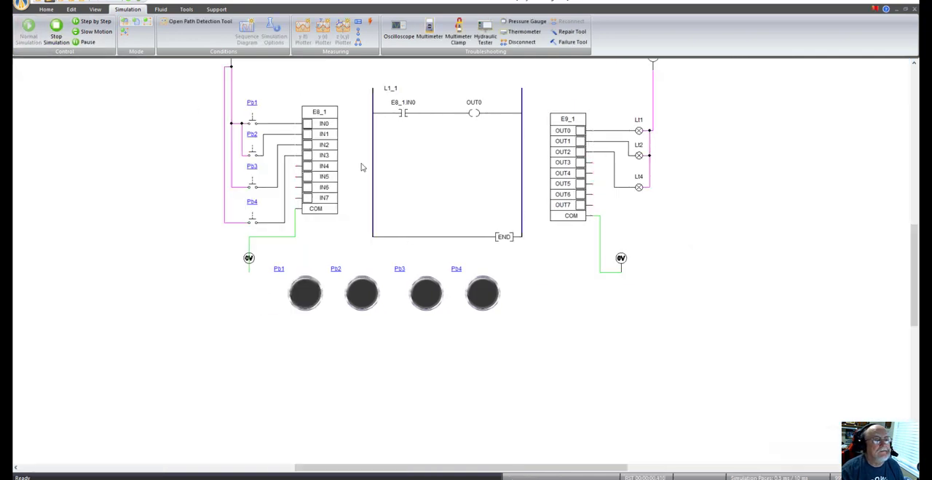
click(309, 299)
click(309, 299)
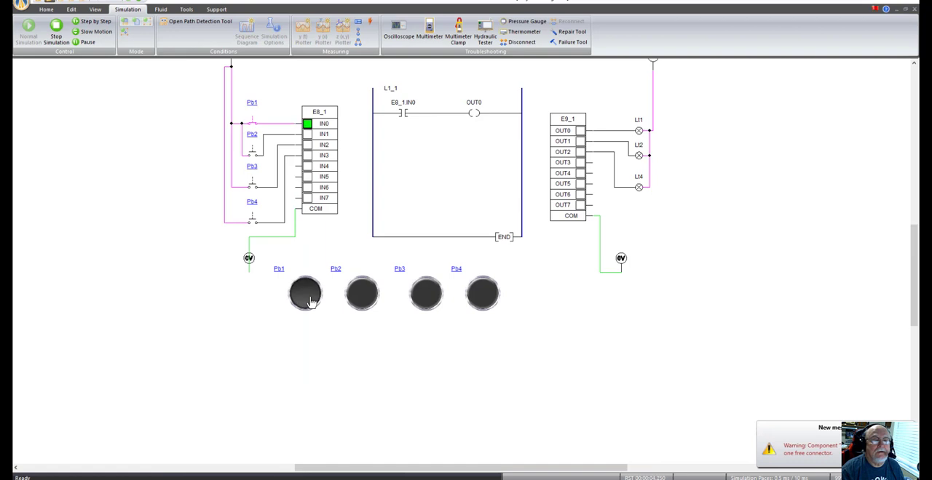
click(310, 300)
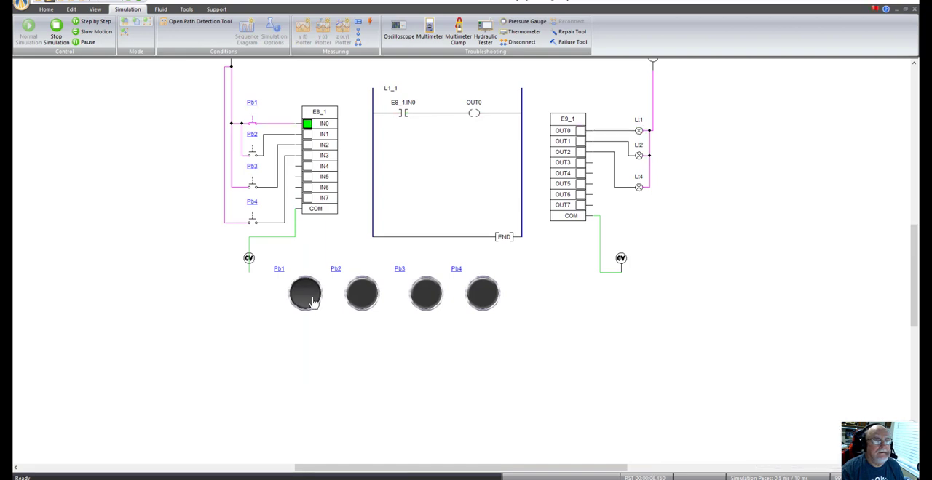
click(311, 299)
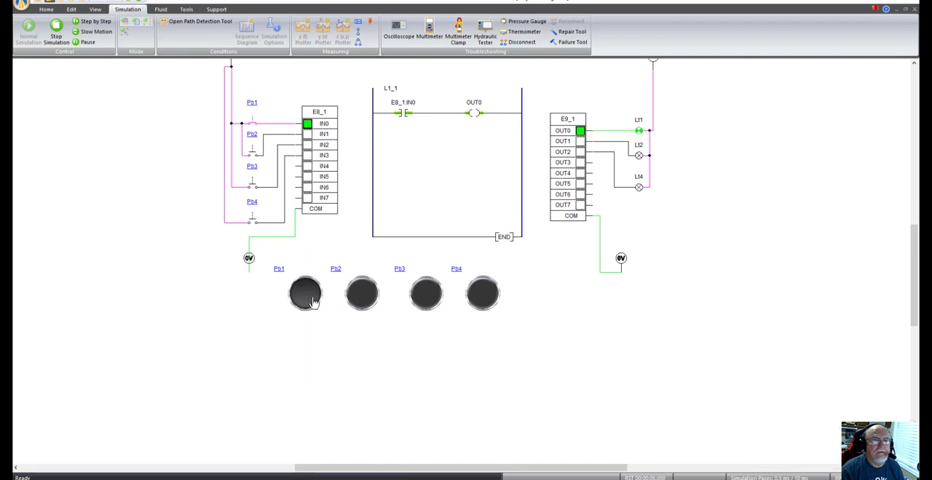
click(311, 299)
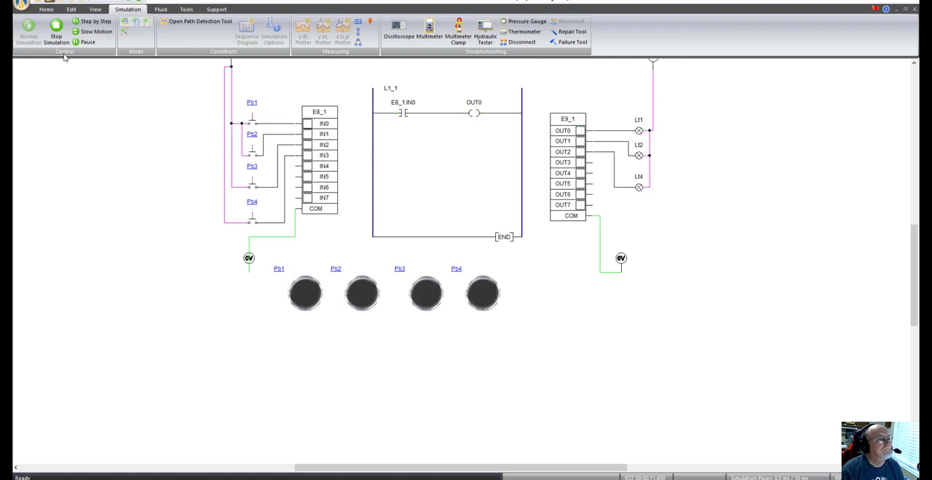
click(56, 30)
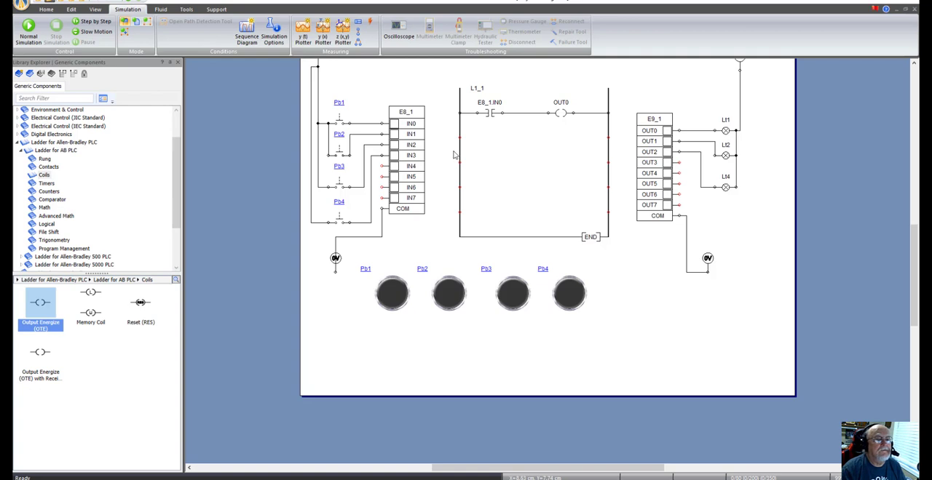
Step: Place an Examine if Closed contact and an Output Energize (OTE) coil on the second rung, giving the coil the alias Lt2
click(50, 167)
drag(91, 308, 491, 141)
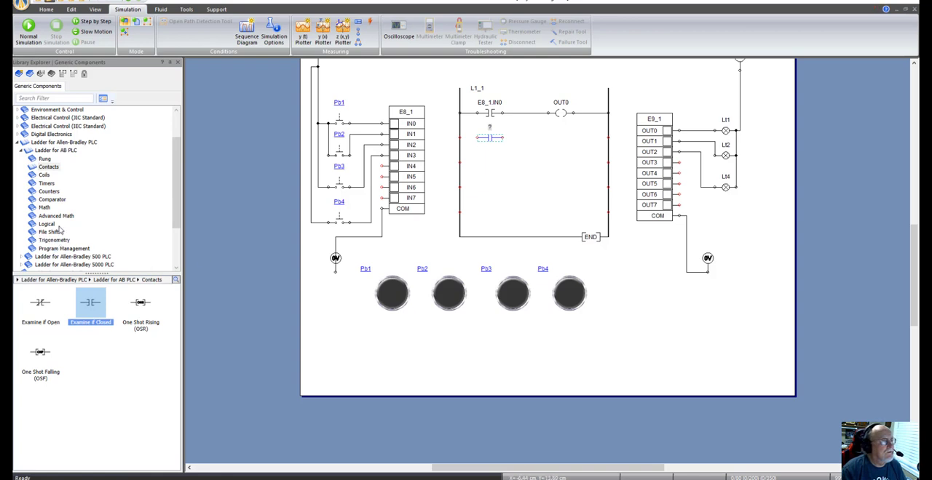
click(44, 176)
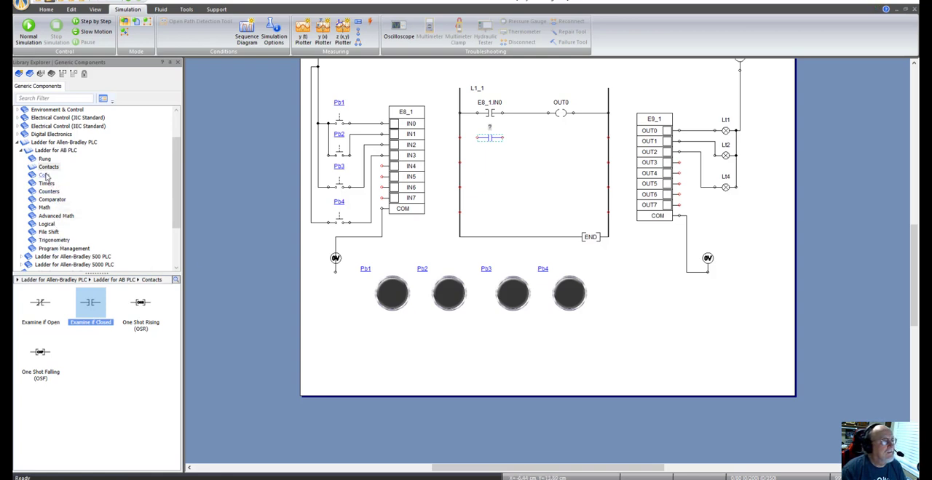
drag(38, 303, 562, 138)
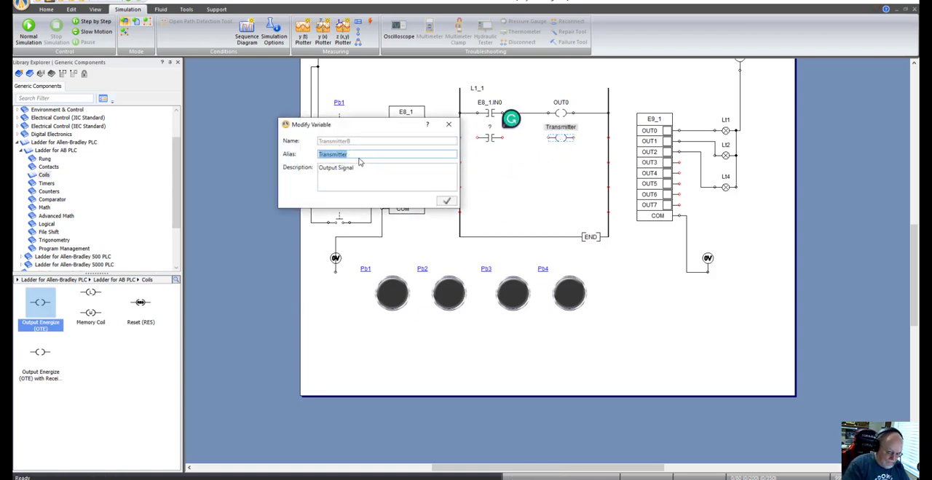
text(Lt2)
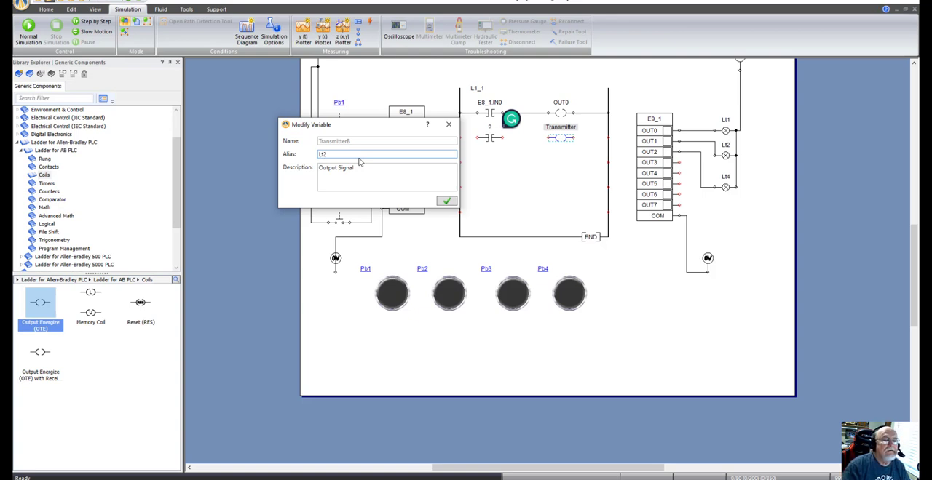
key(Return)
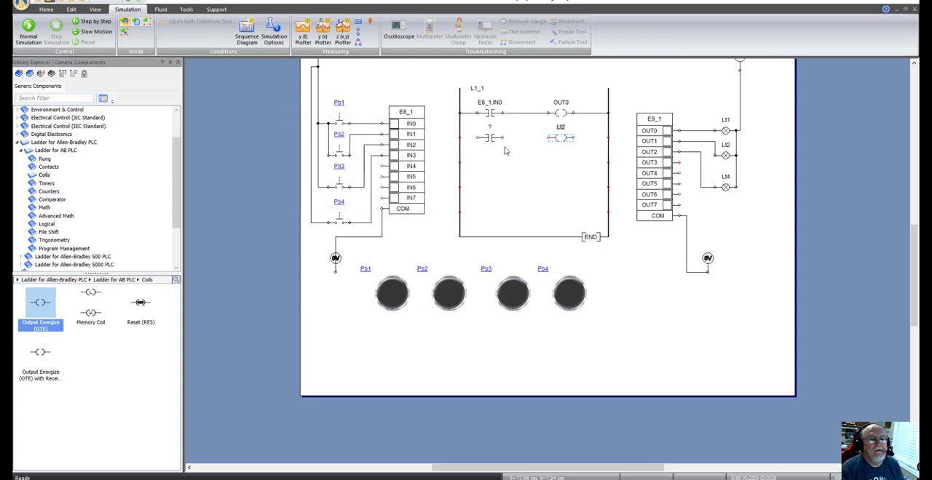
Step: Link the second rung's Output Energize coil variable to output OUT1 of card E9_1
double_click(561, 138)
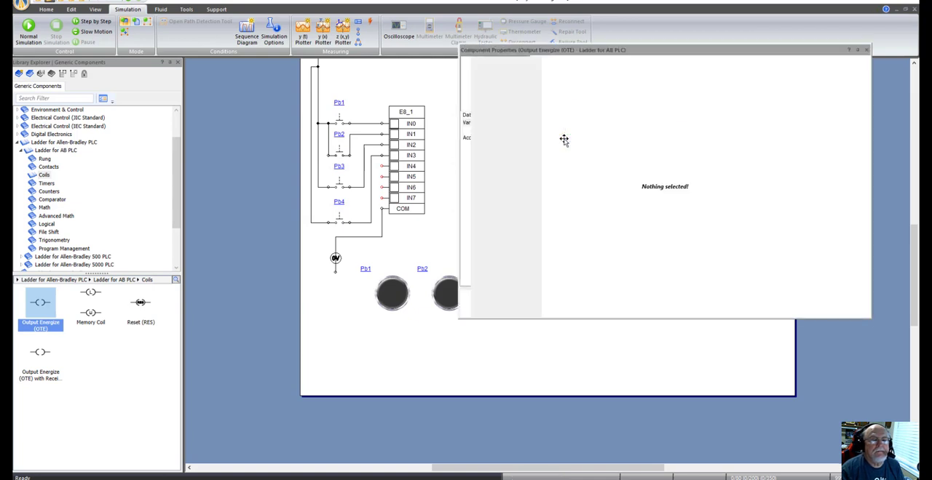
click(764, 141)
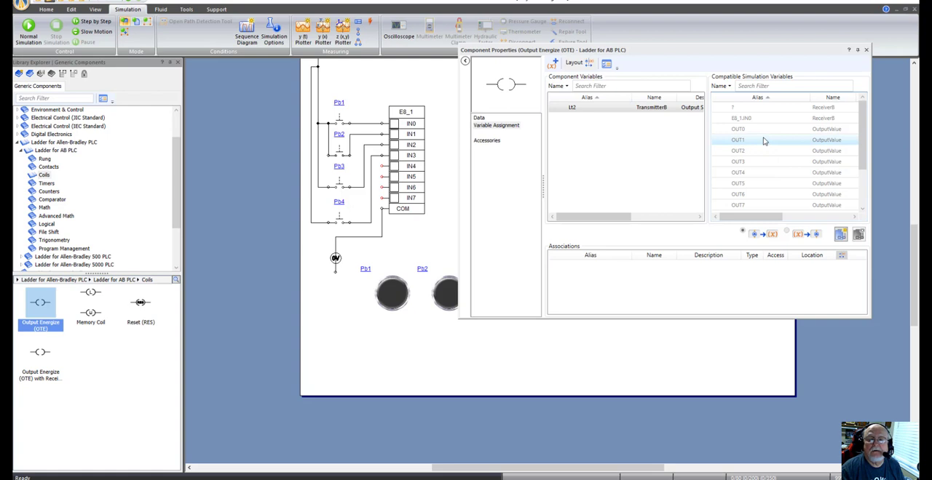
right_click(763, 137)
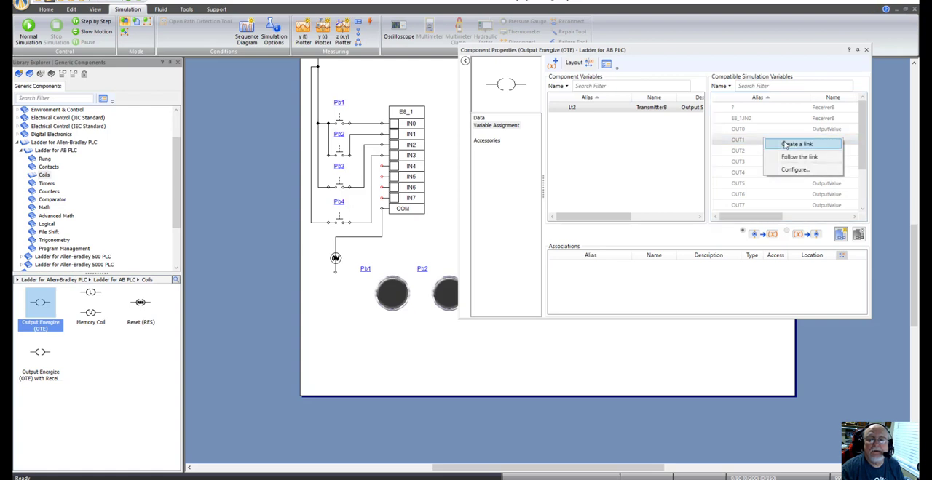
click(784, 144)
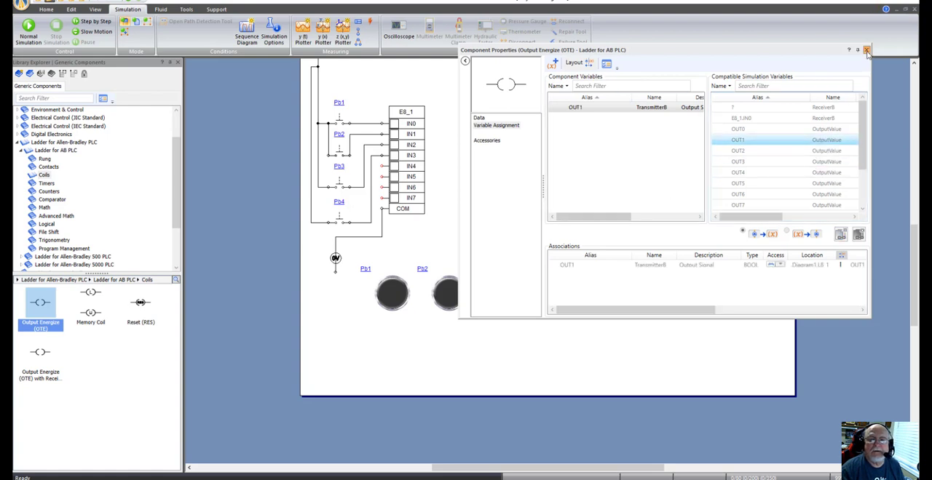
click(865, 50)
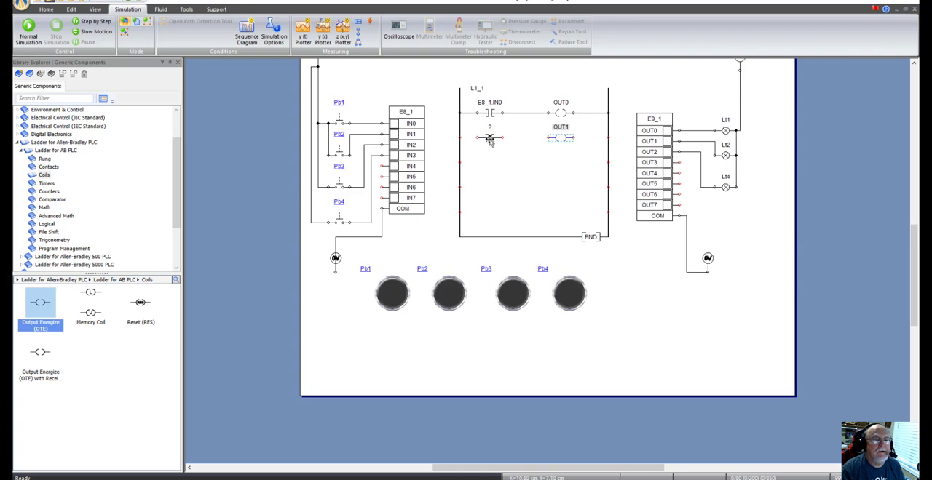
Step: Link the second rung's Examine if Closed contact variable to input IN1 of card E8_1
double_click(493, 137)
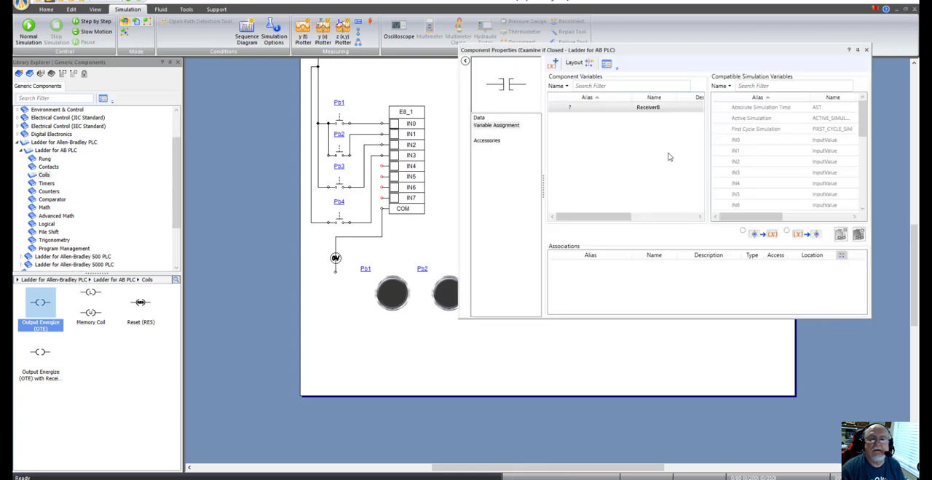
click(778, 150)
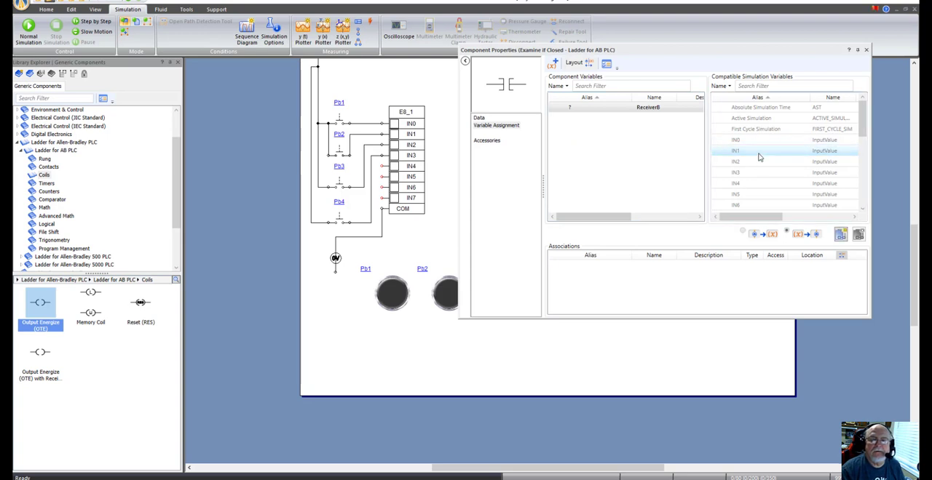
right_click(776, 153)
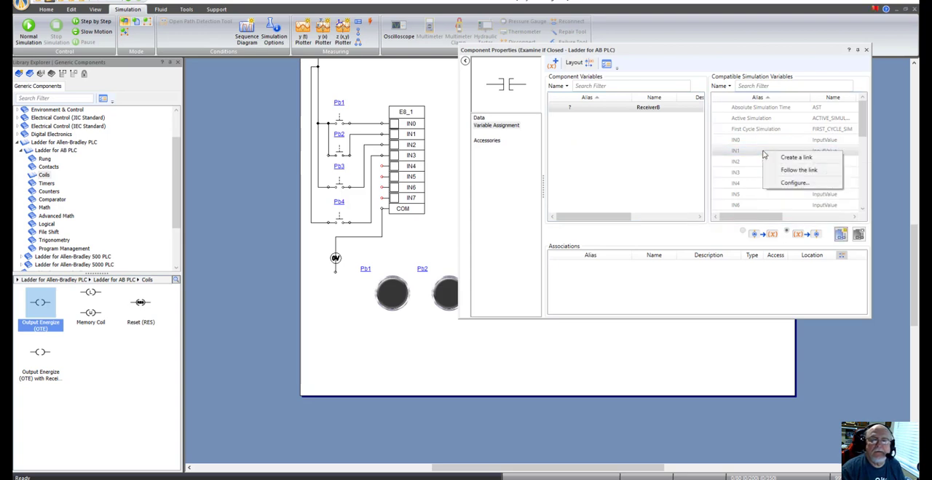
click(790, 157)
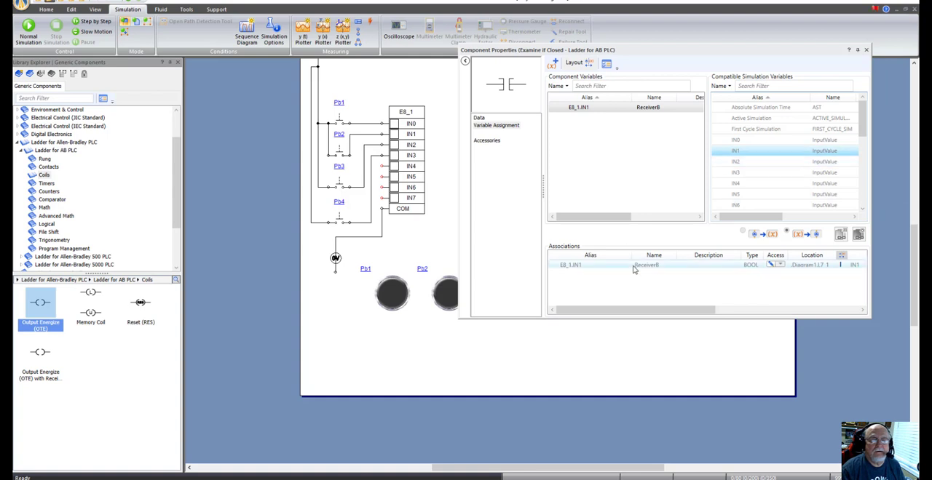
click(865, 51)
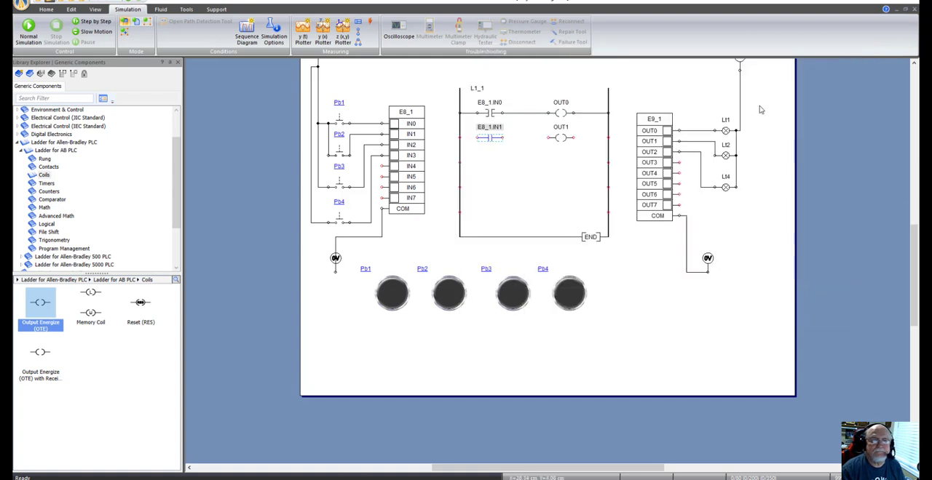
Step: Wire the second rung by joining the IN1 contact to the left rail and the OUT1 coil, and the coil to the right rail
click(541, 179)
click(476, 137)
click(459, 137)
click(503, 138)
click(549, 136)
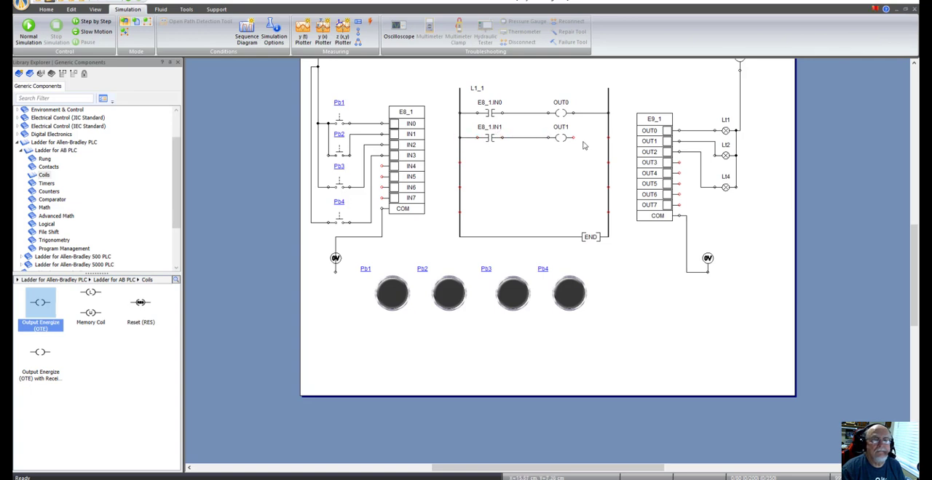
click(574, 138)
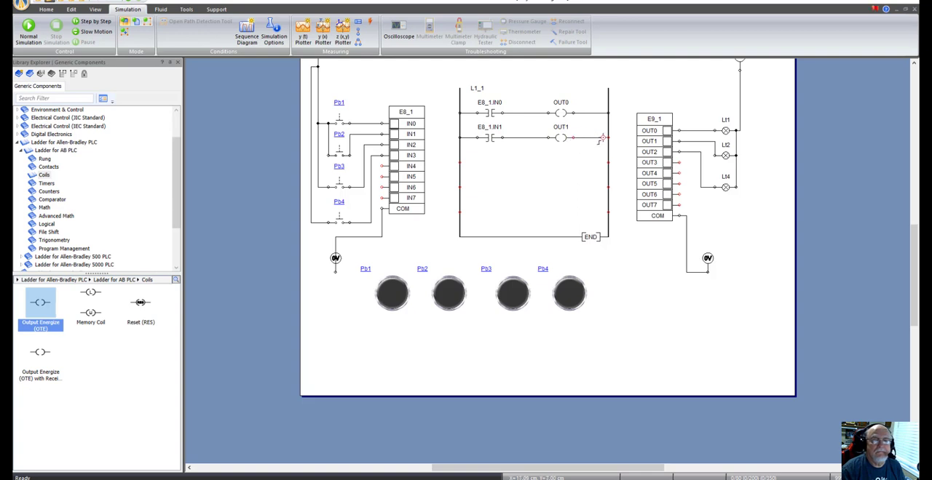
click(606, 137)
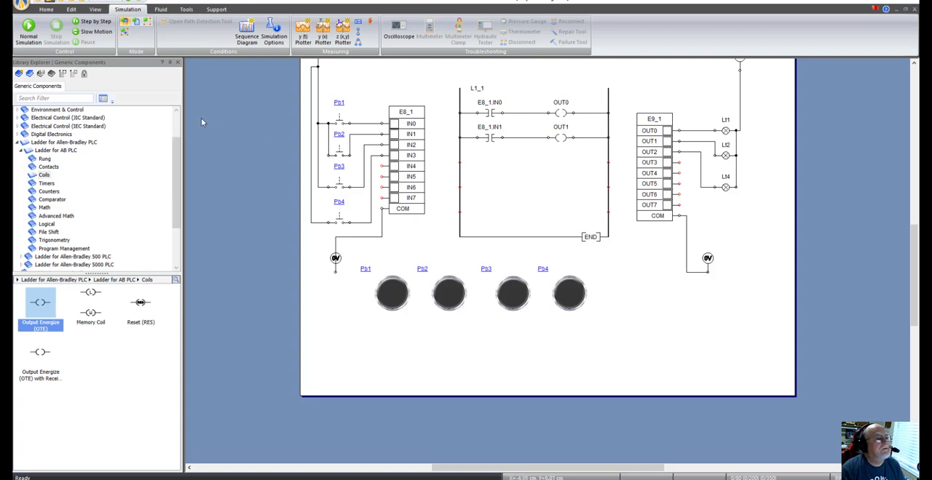
Step: Run the normal simulation, operate push buttons Pb1 and Pb2 alternately to test both rungs, and stop the simulation
click(28, 29)
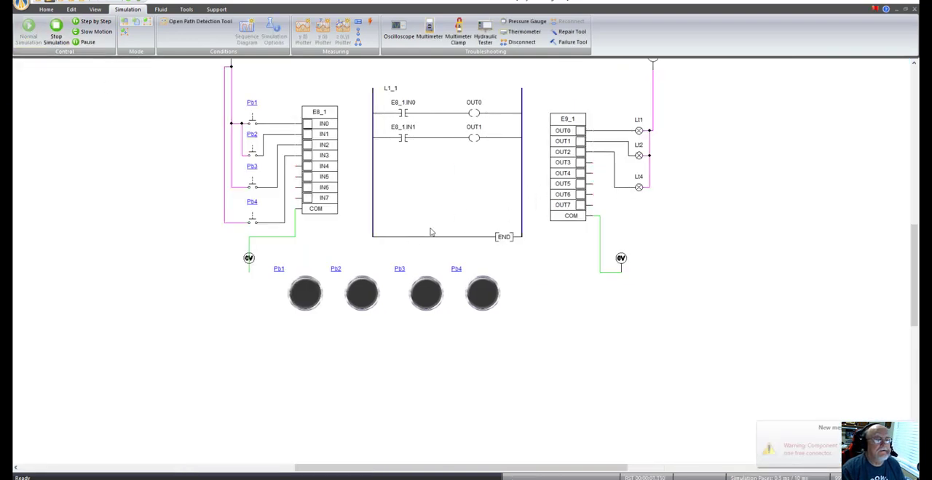
click(363, 303)
click(363, 301)
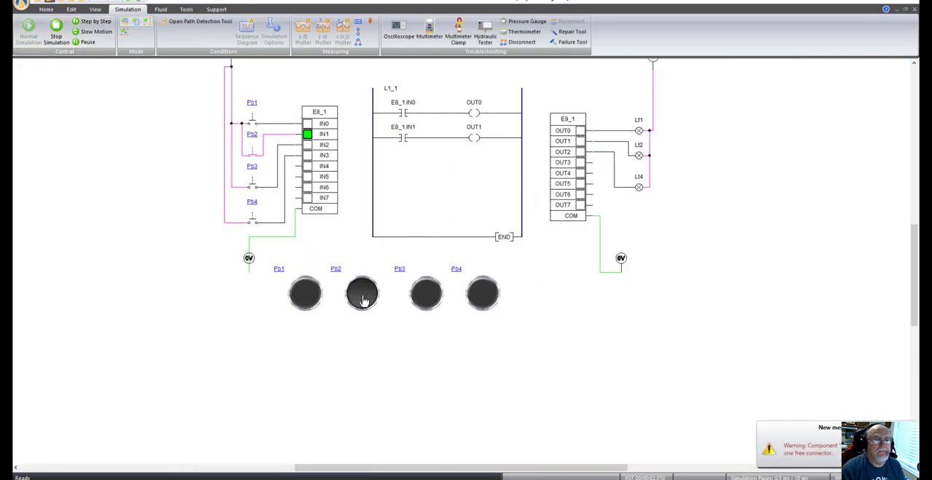
click(364, 301)
click(317, 301)
click(362, 297)
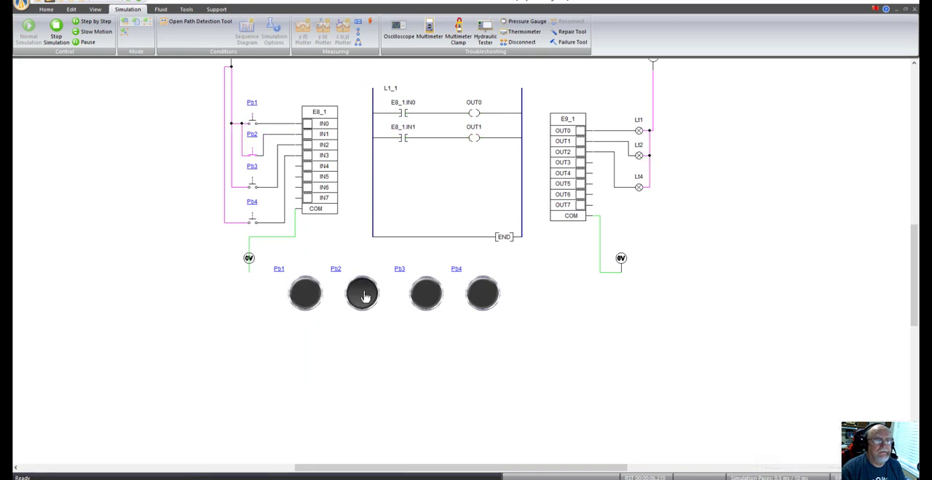
click(307, 304)
click(366, 296)
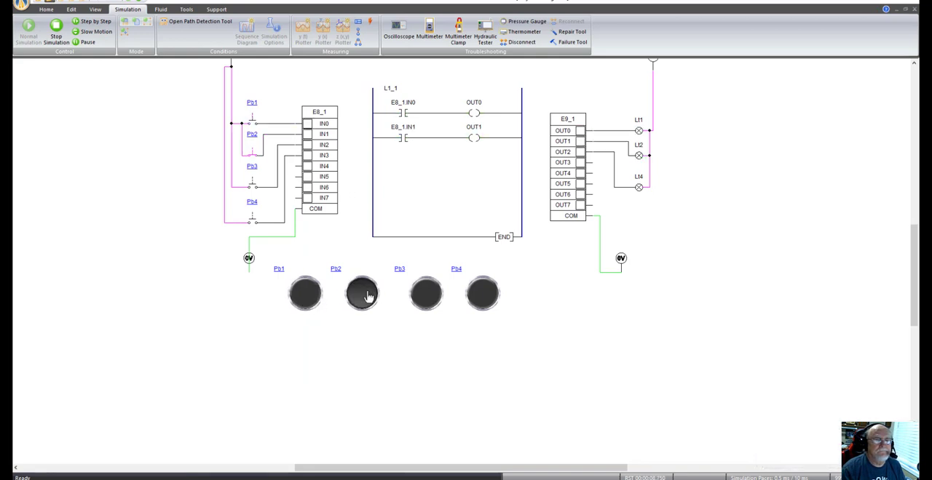
click(308, 300)
click(359, 299)
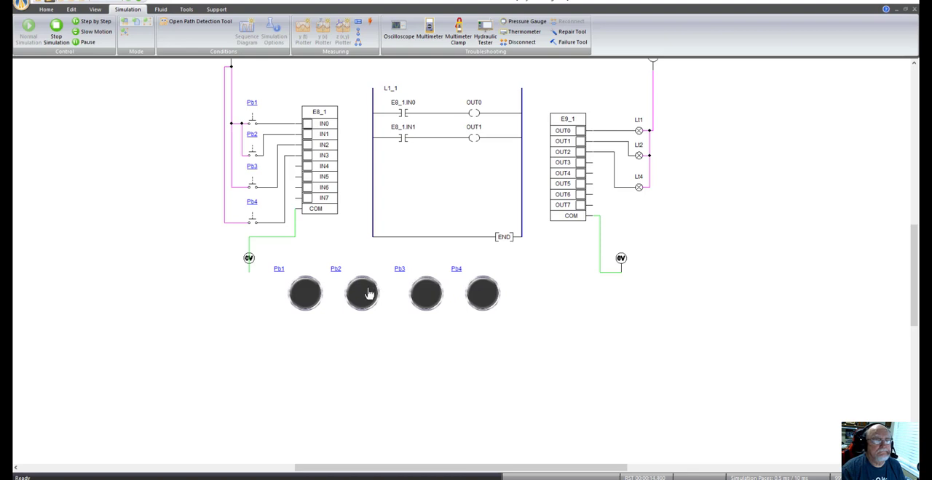
click(320, 301)
click(361, 304)
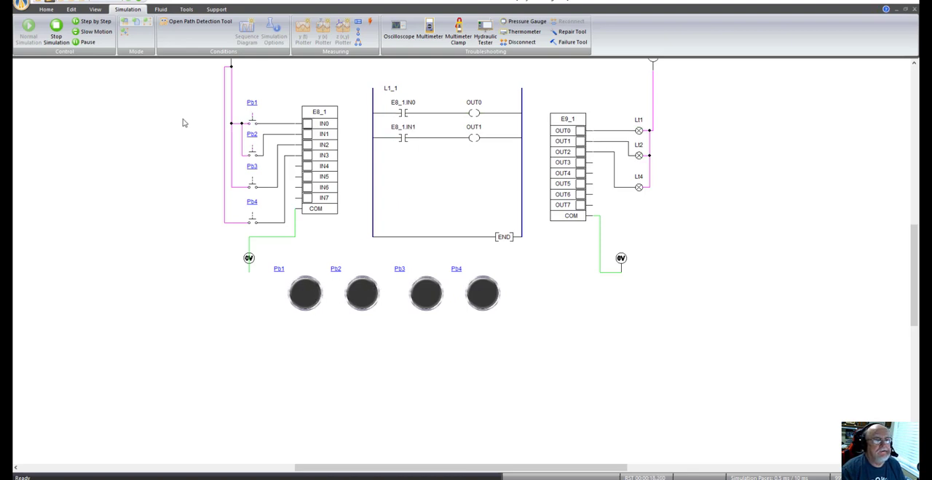
click(56, 31)
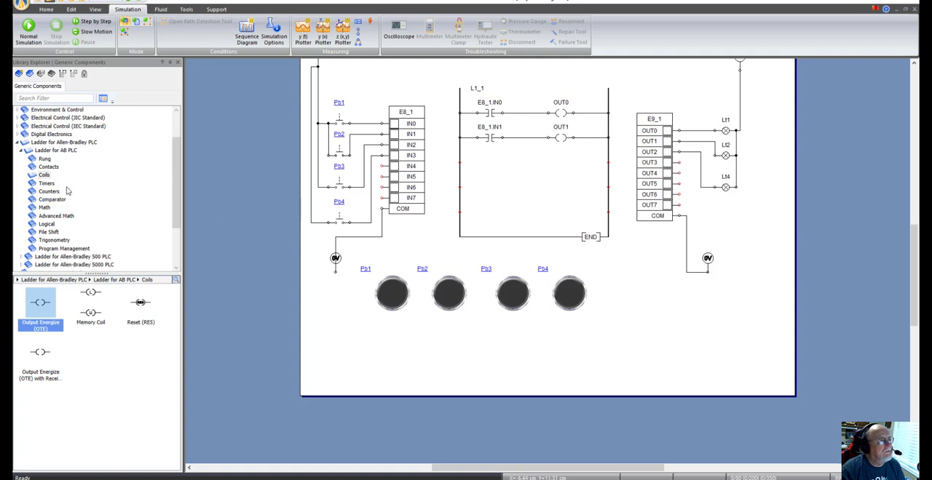
Step: Add an Examine if Closed contact as a parallel branch beneath the first rung's IN0 contact
click(53, 168)
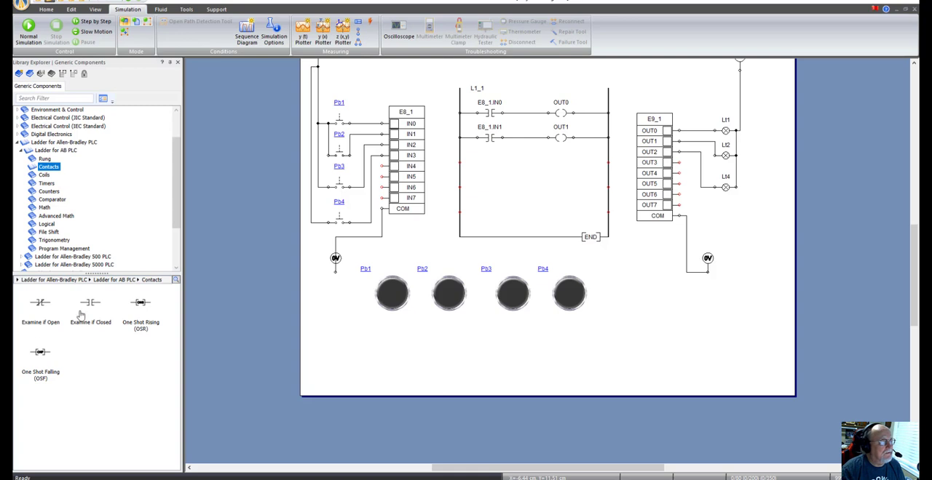
drag(92, 310, 493, 128)
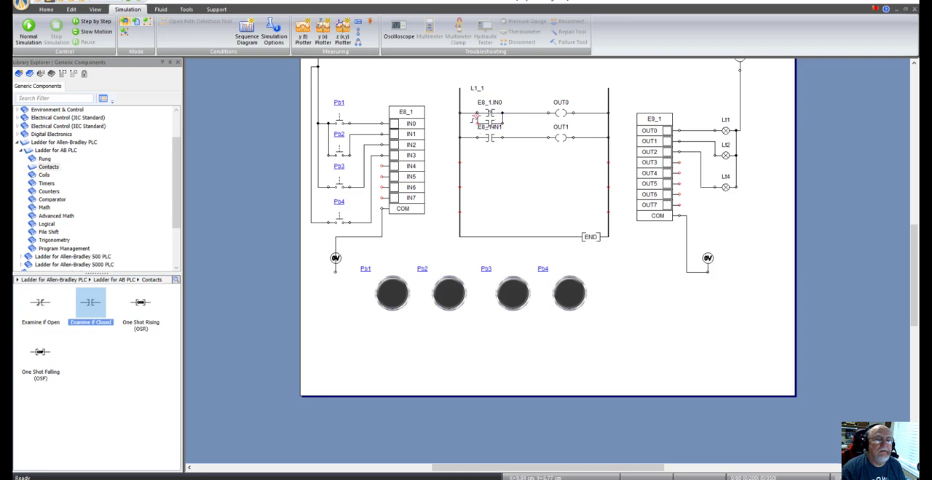
drag(477, 137, 465, 160)
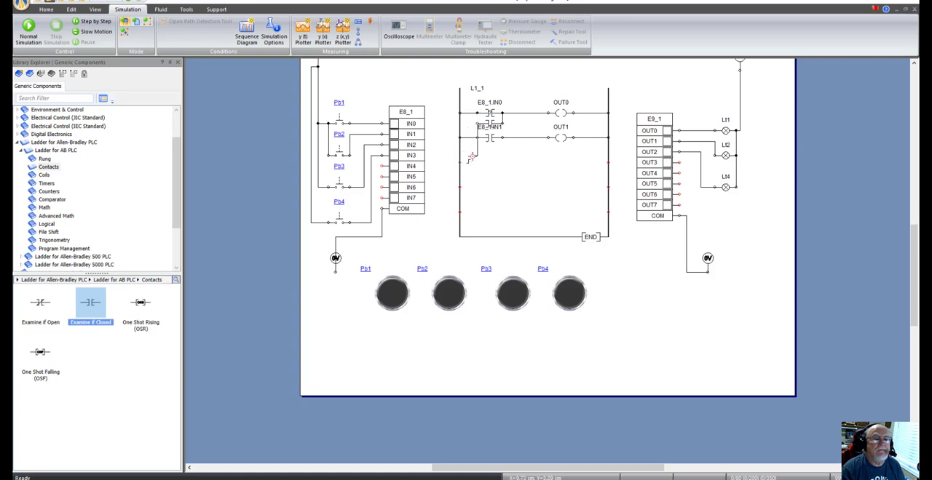
right_click(474, 157)
click(509, 155)
Step: Cut the IN1 contact and OUT1 coil out of the second rung and delete the leftover wires to both rails
drag(466, 130, 603, 162)
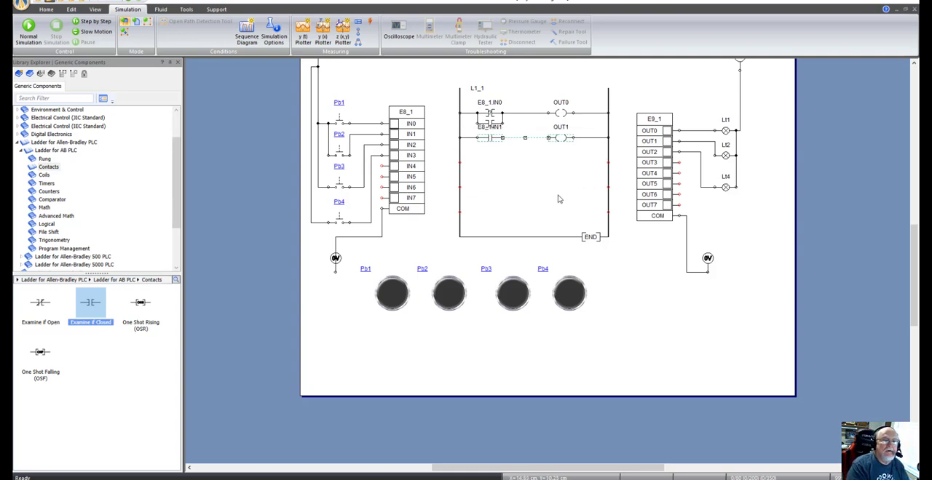
key(Delete)
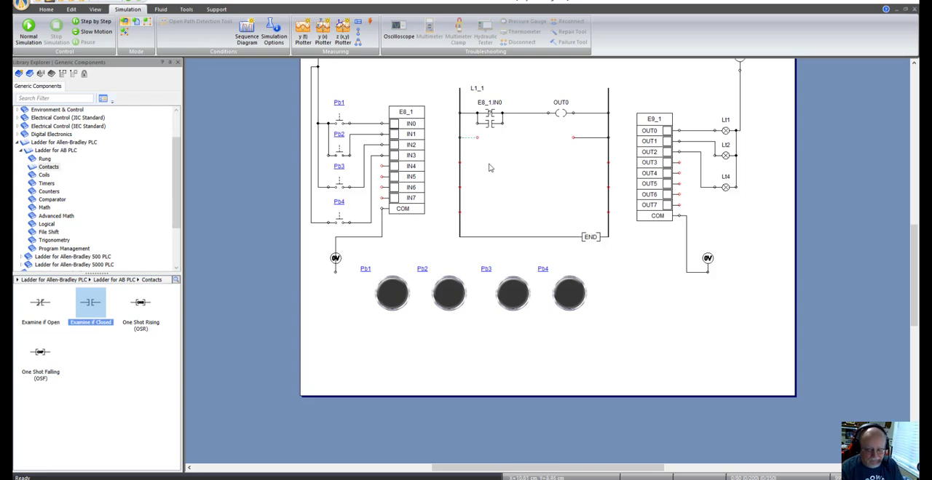
click(593, 137)
key(Delete)
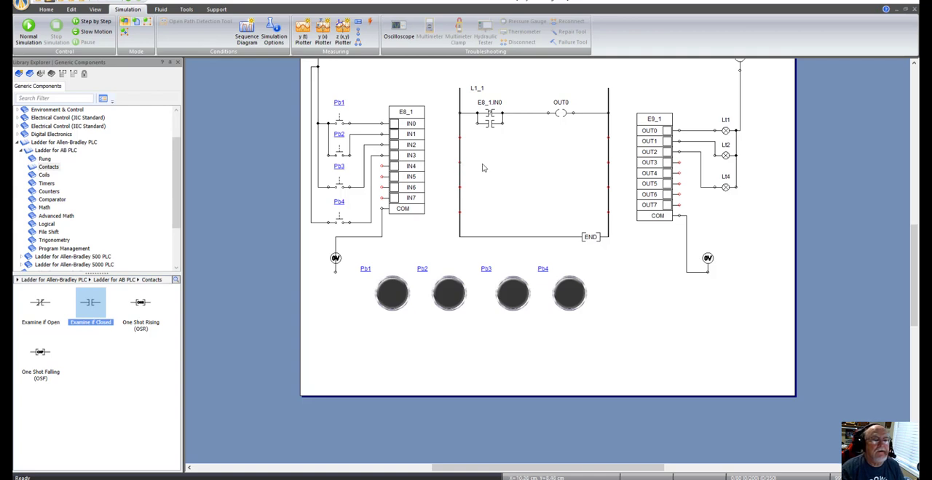
Step: Paste the IN1 contact and OUT1 coil one rung position lower and wire them to both rails
right_click(484, 166)
click(505, 169)
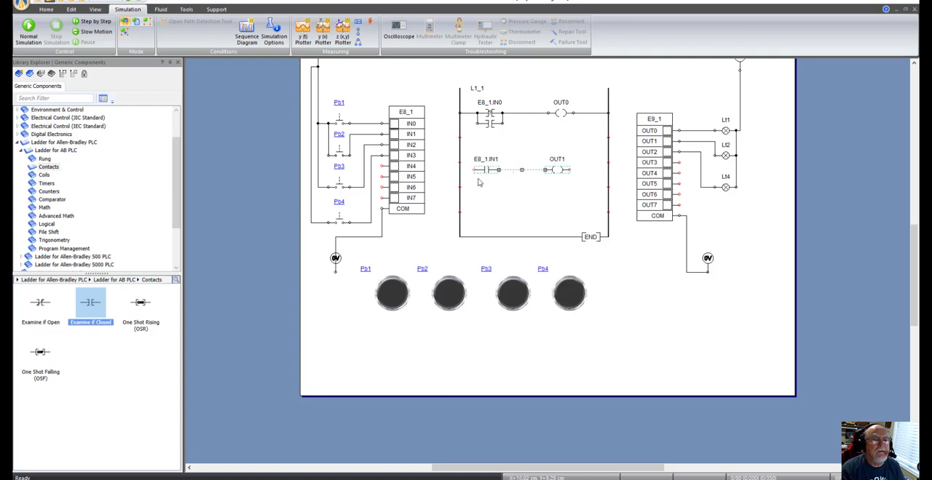
key(Up)
key(Up)
key(Up)
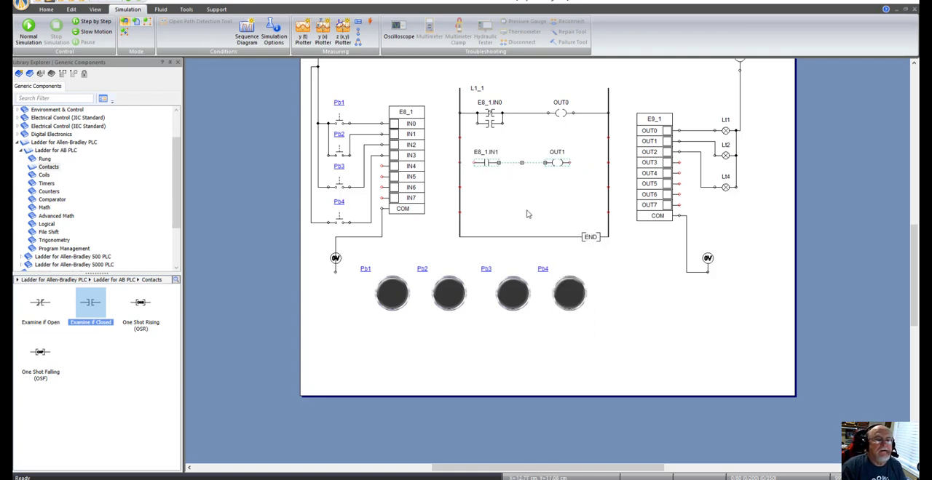
key(Down)
click(542, 234)
drag(474, 162, 459, 162)
drag(569, 162, 609, 163)
Step: Move the parallel branch contact farther down beneath the first rung's IN0 contact
click(491, 123)
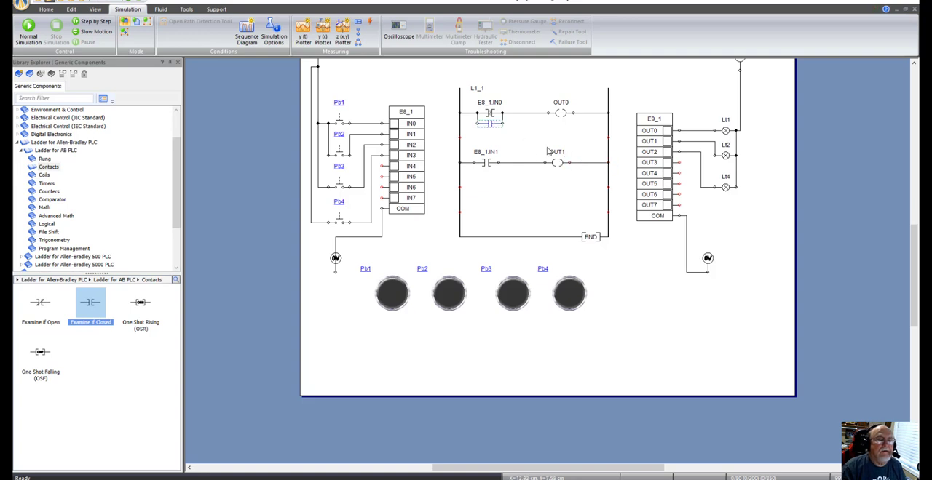
key(Down)
key(Down)
key(Down)
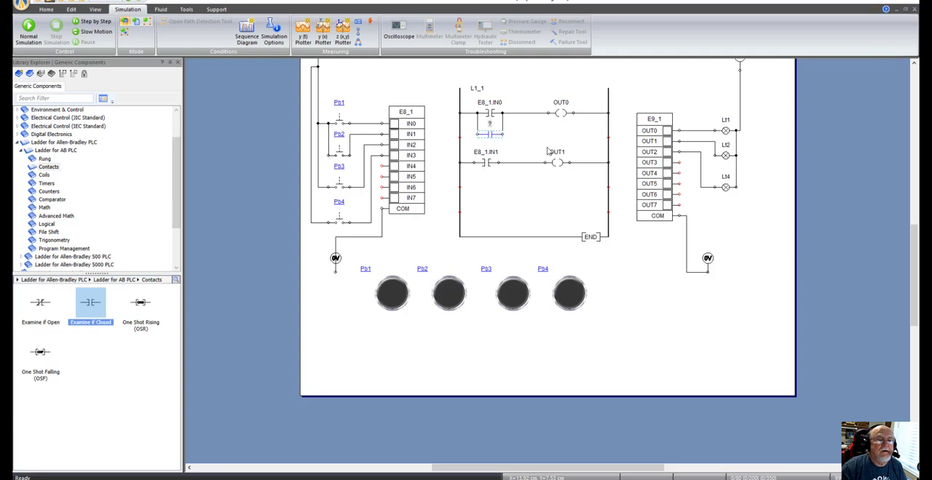
click(523, 133)
scroll(522, 132, up, 1)
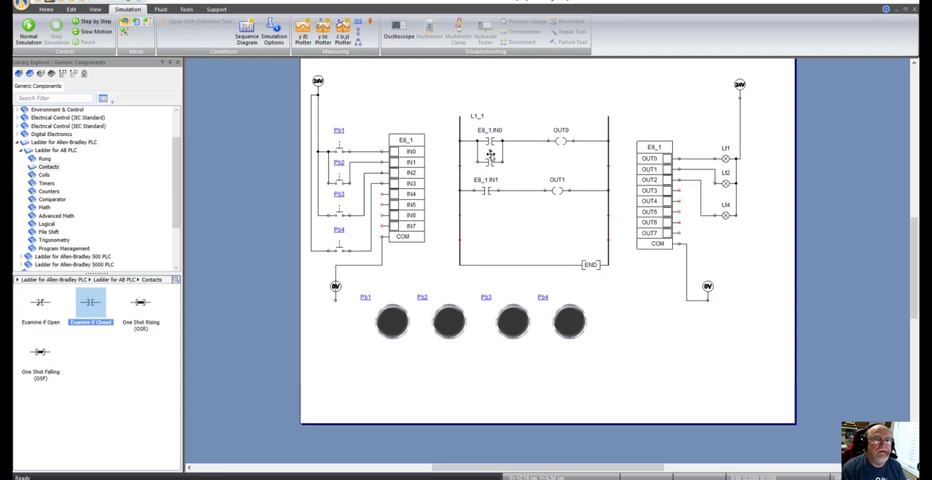
drag(491, 155, 491, 165)
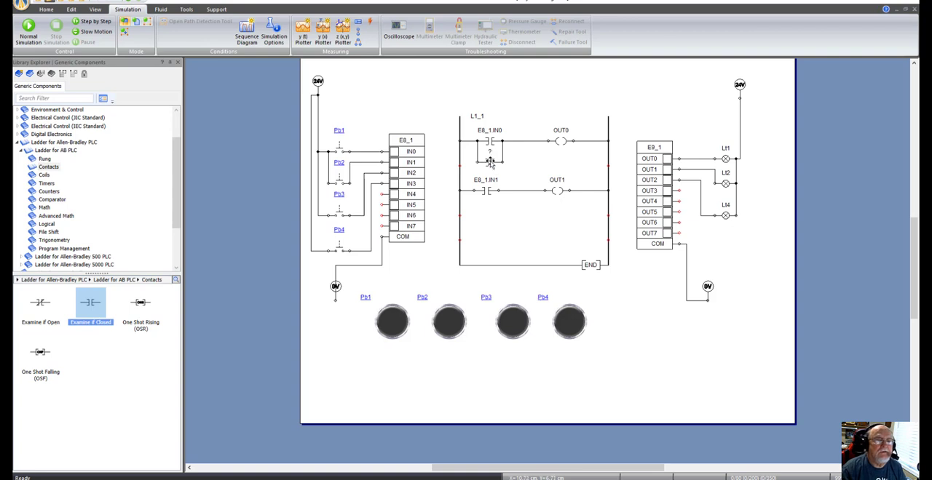
Step: Link the parallel branch contact's variable to input IN2 of card E8_1
double_click(490, 160)
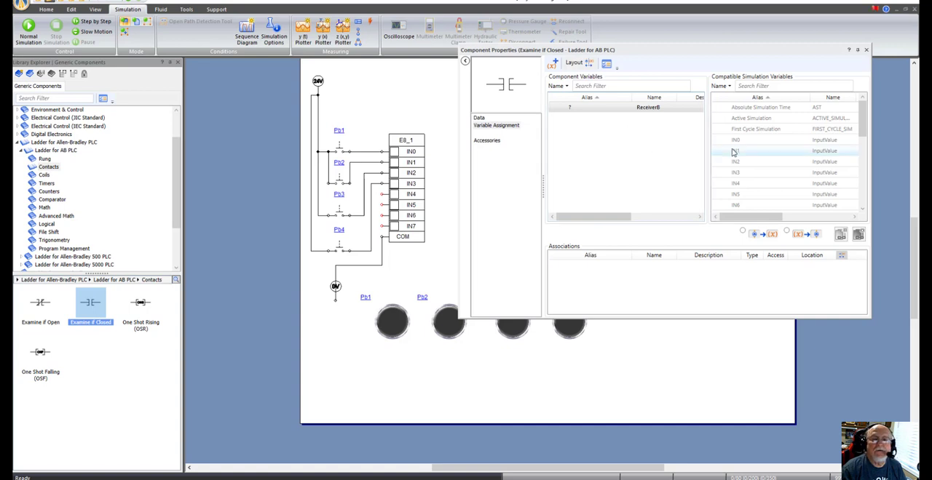
mouse_move(759, 166)
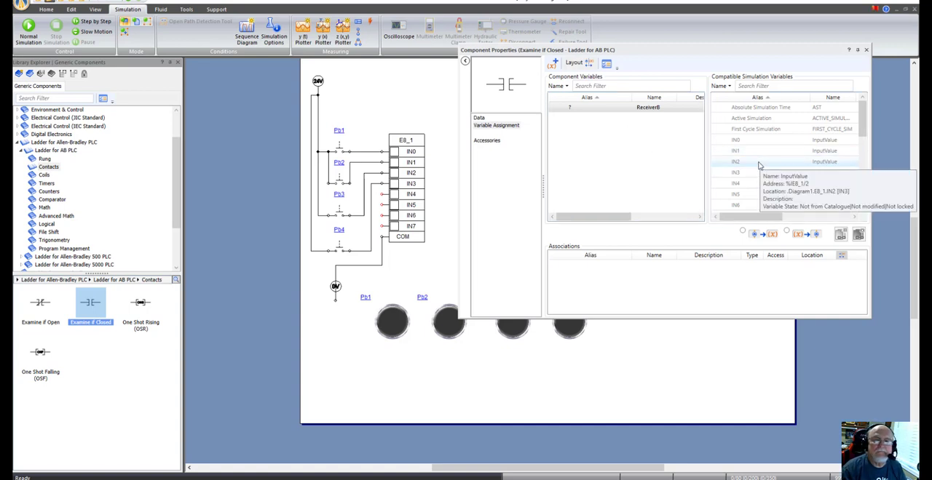
right_click(759, 165)
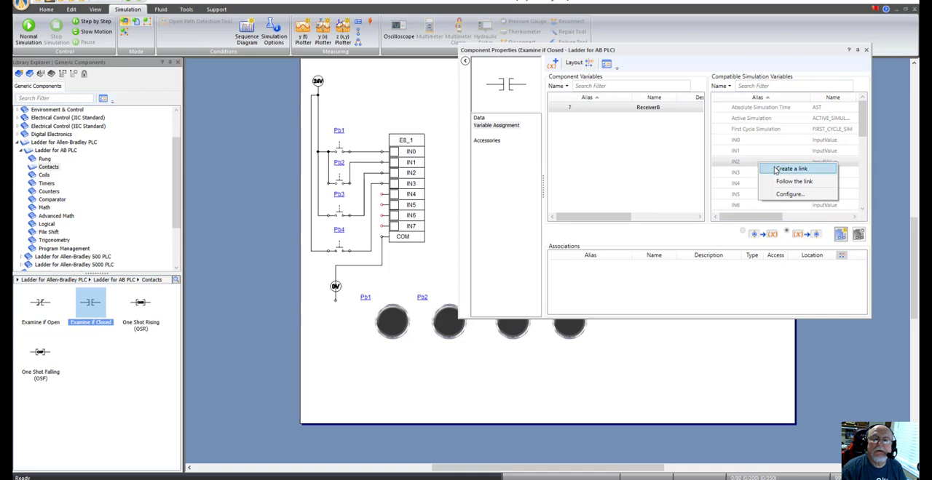
click(791, 168)
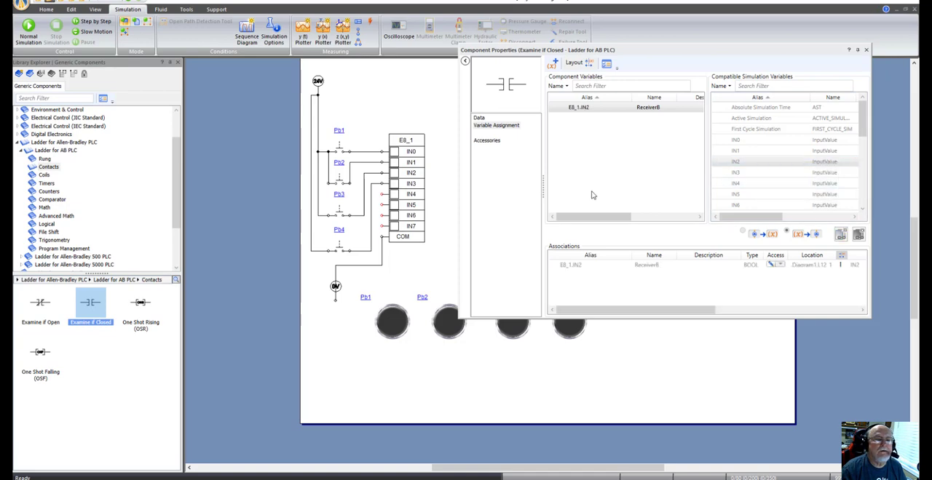
click(866, 49)
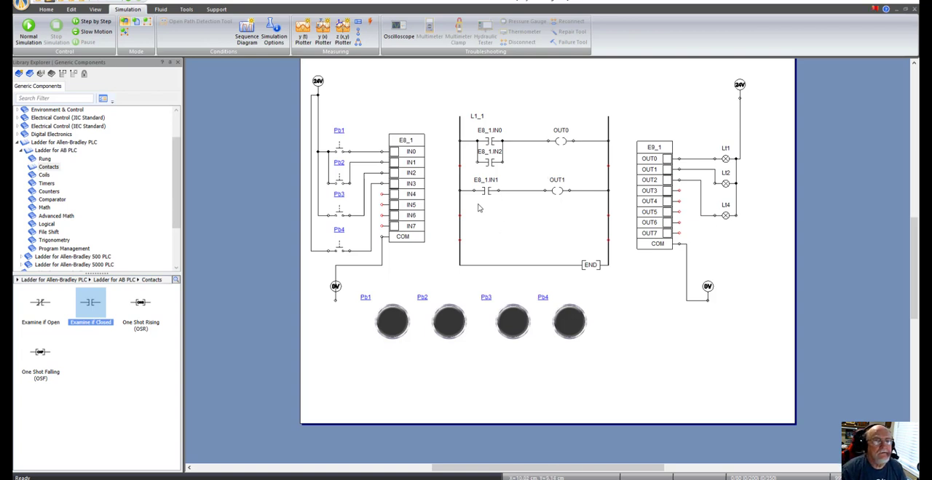
Step: Duplicate the IN2 contact and place the copy directly beneath the IN1 contact
click(492, 164)
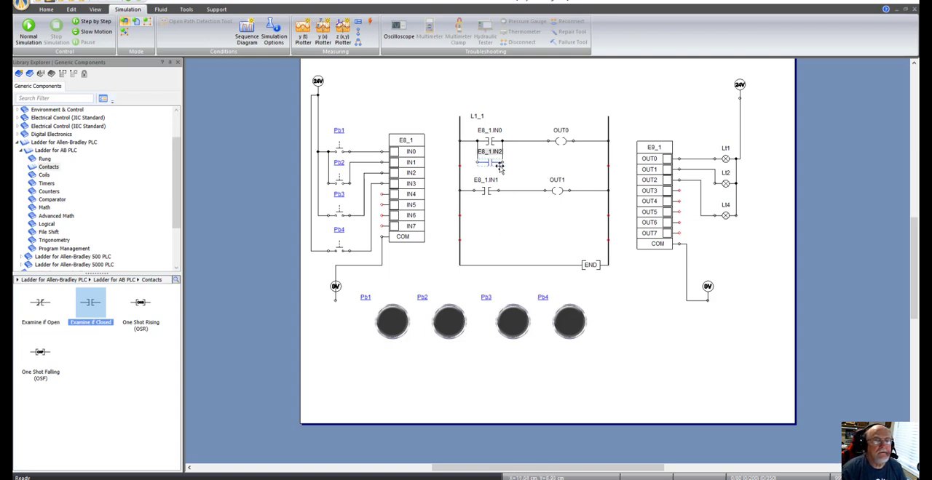
key(ctrl+v)
drag(547, 168, 487, 217)
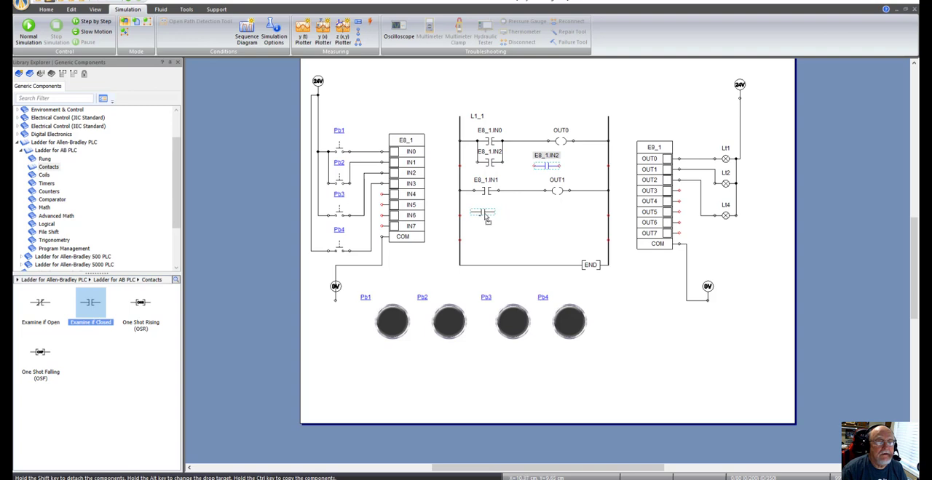
key(Escape)
click(490, 218)
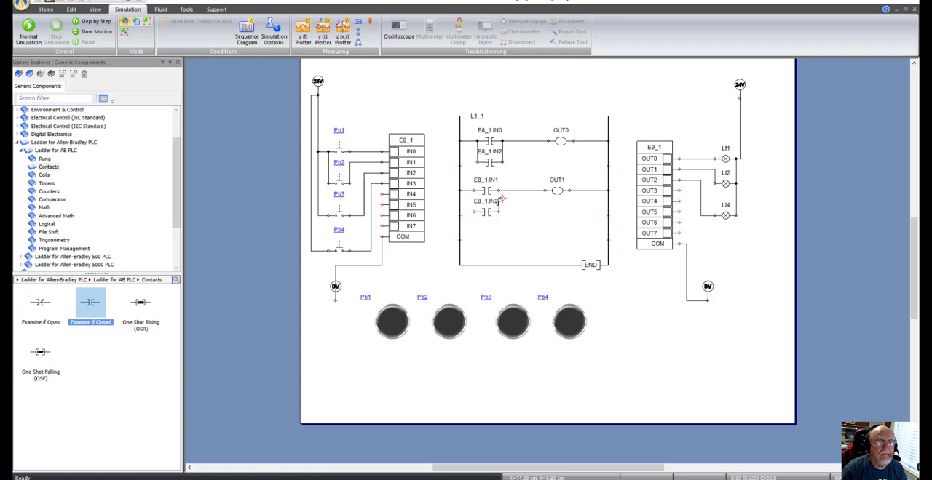
Step: Wire both ends of the copied IN2 contact in parallel with the IN1 contact, redoing the wire at its left end
click(474, 211)
click(474, 191)
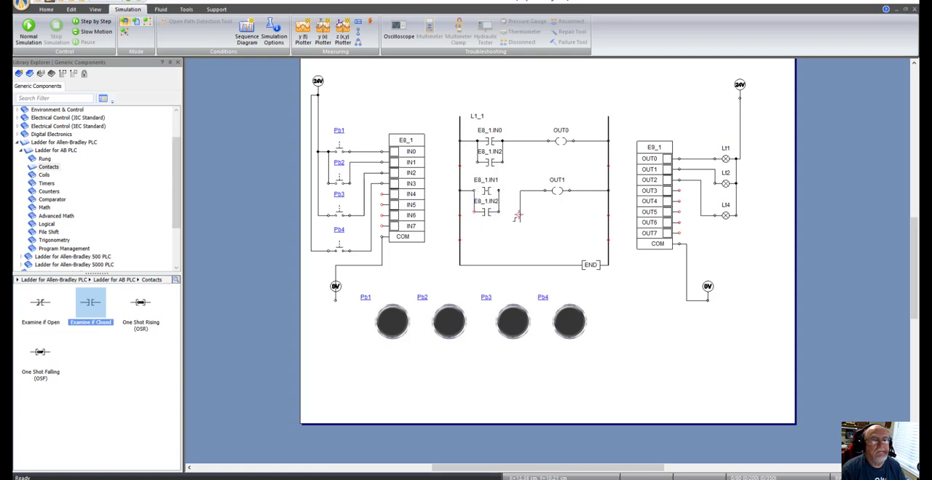
click(499, 191)
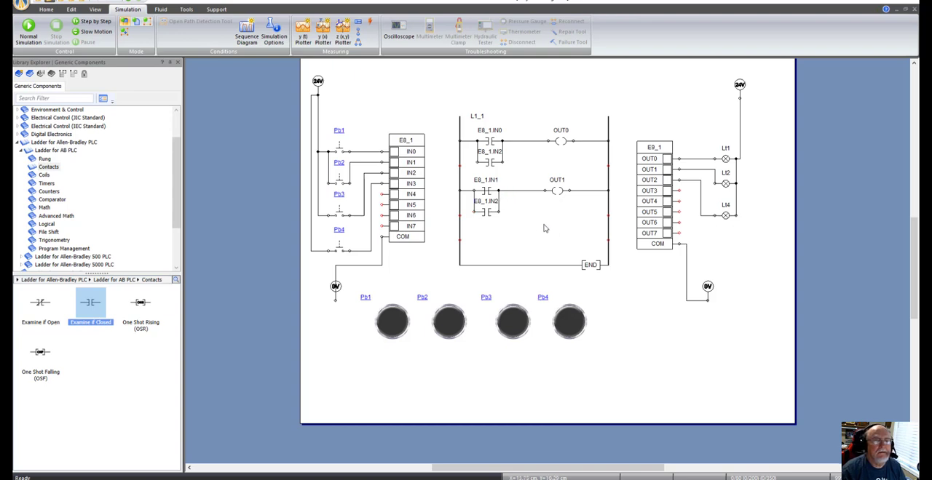
click(479, 191)
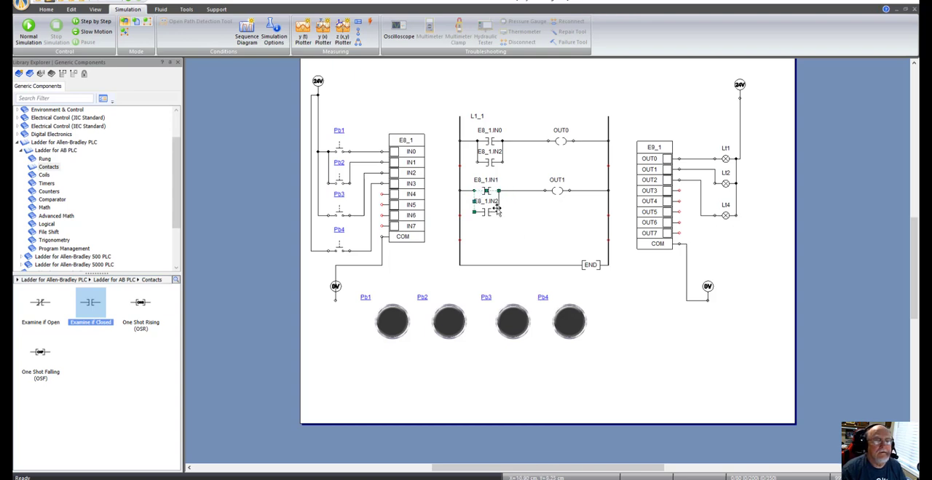
key(Delete)
drag(473, 212, 473, 191)
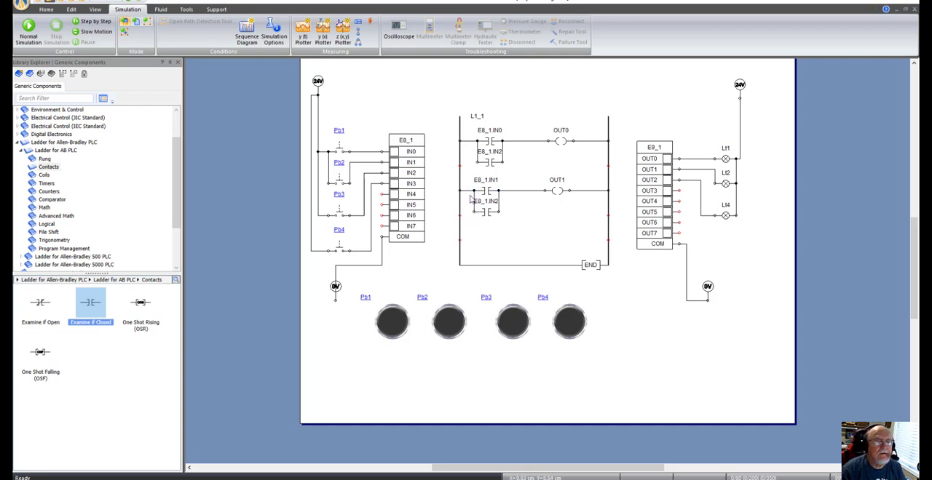
Step: Nudge the OUT1 coil right to line it up with the OUT0 coil above
click(561, 191)
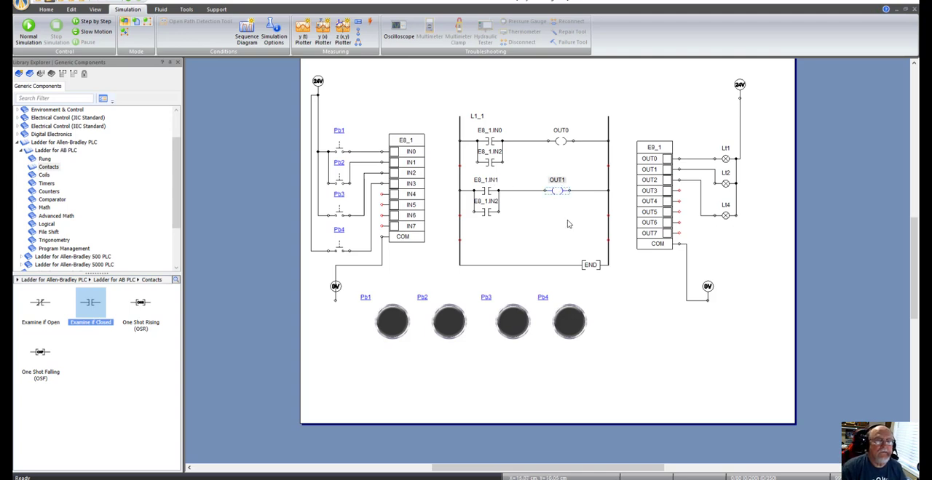
key(Right)
click(565, 227)
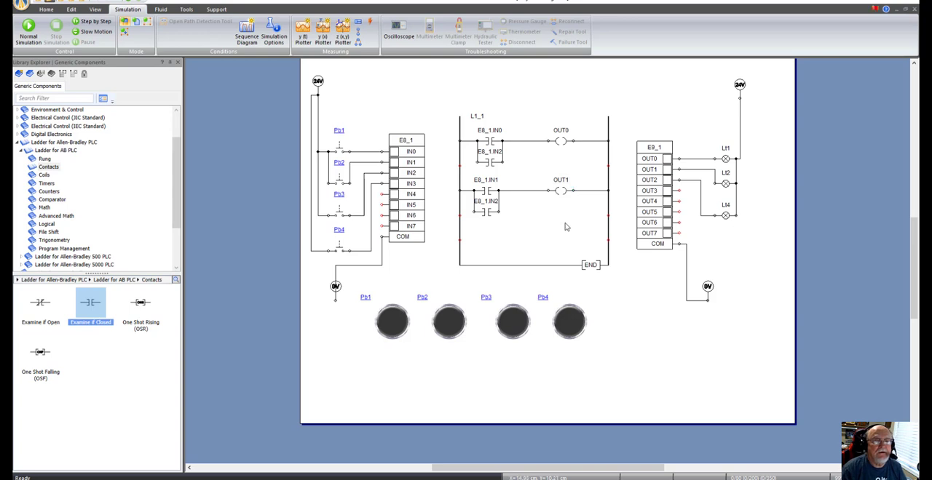
Step: Run the normal simulation, operate push button Pb3 repeatedly to test both parallel IN2 branches, and stop the simulation
click(29, 33)
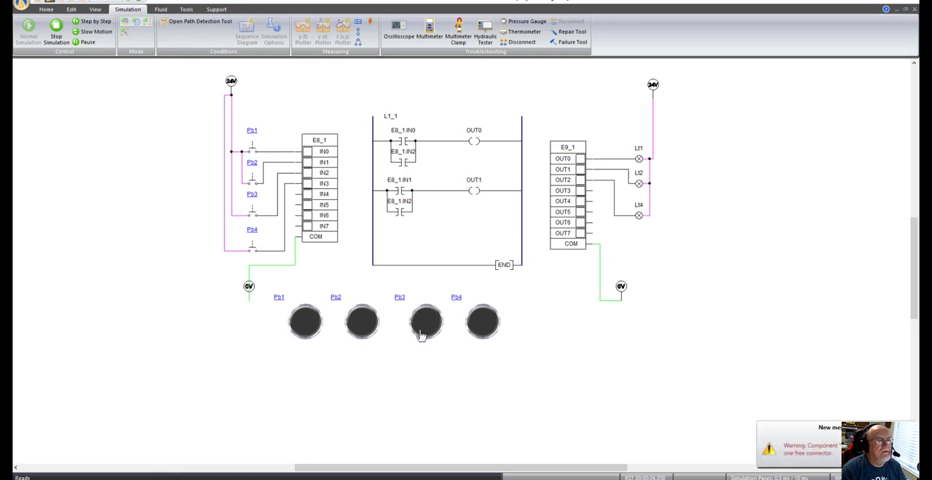
click(429, 335)
click(431, 336)
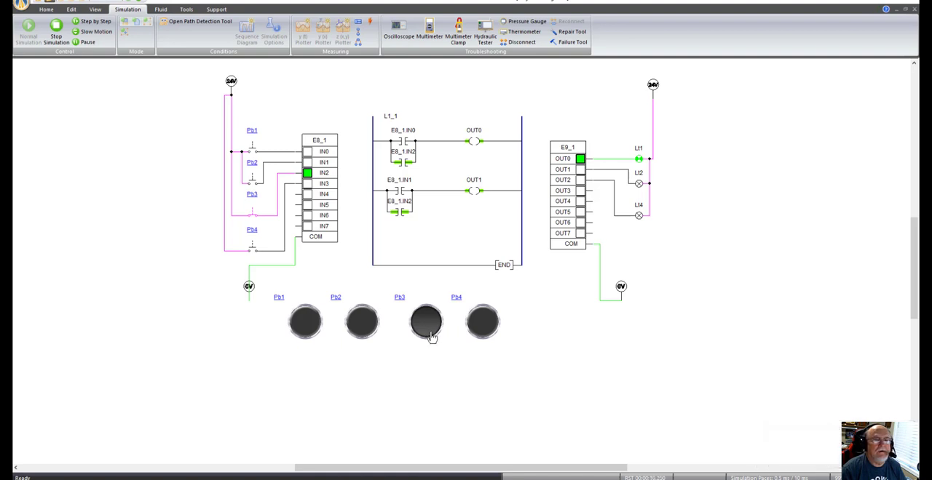
click(431, 335)
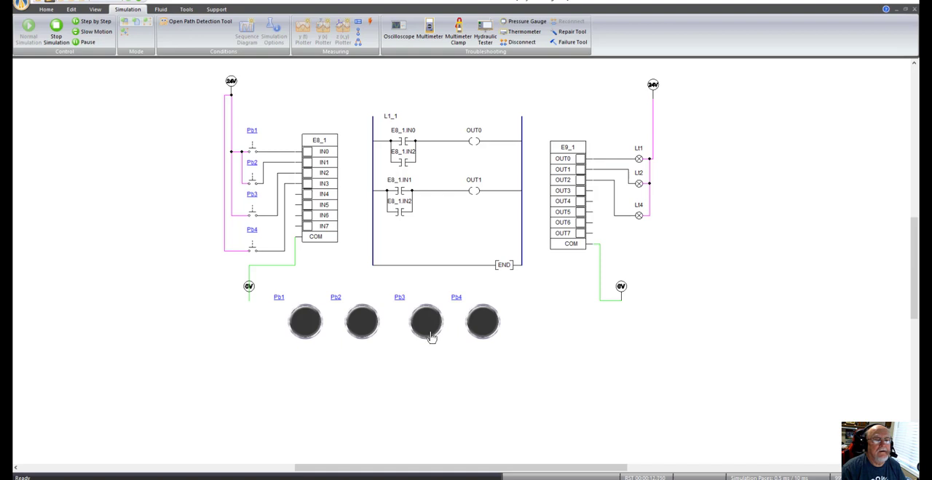
click(430, 334)
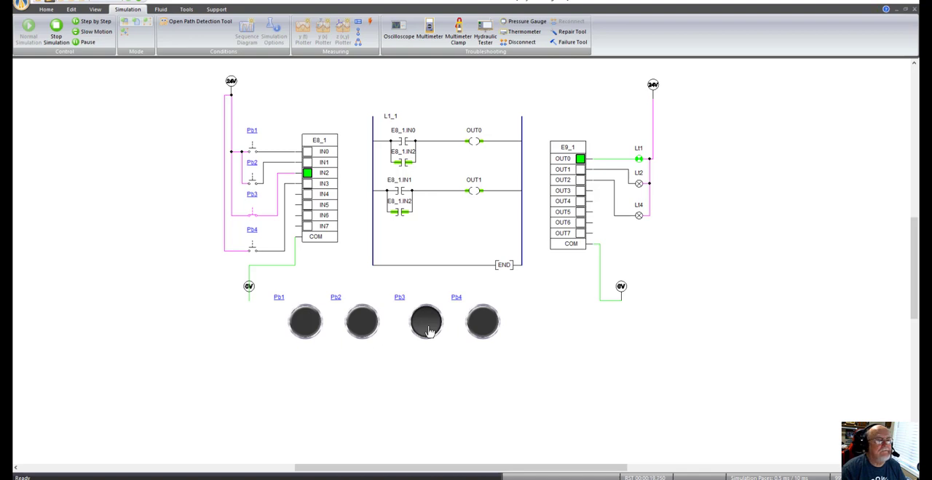
click(430, 333)
click(430, 331)
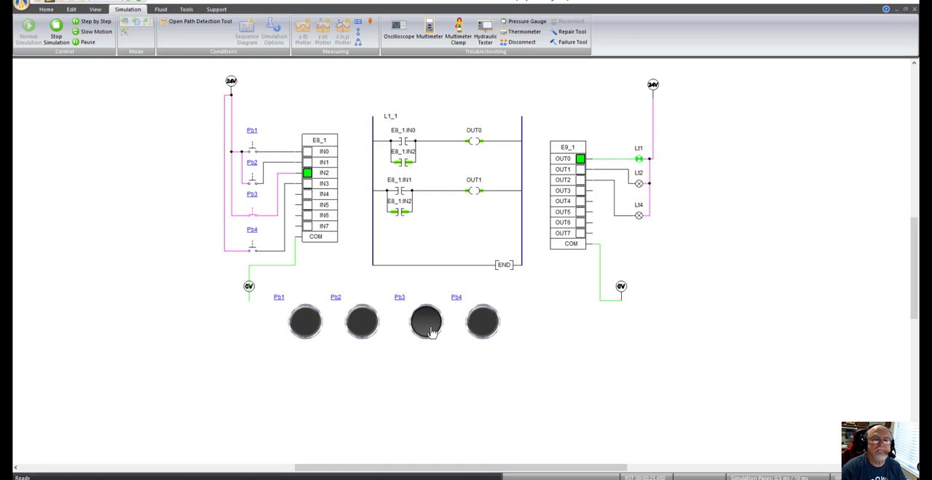
click(429, 332)
click(429, 333)
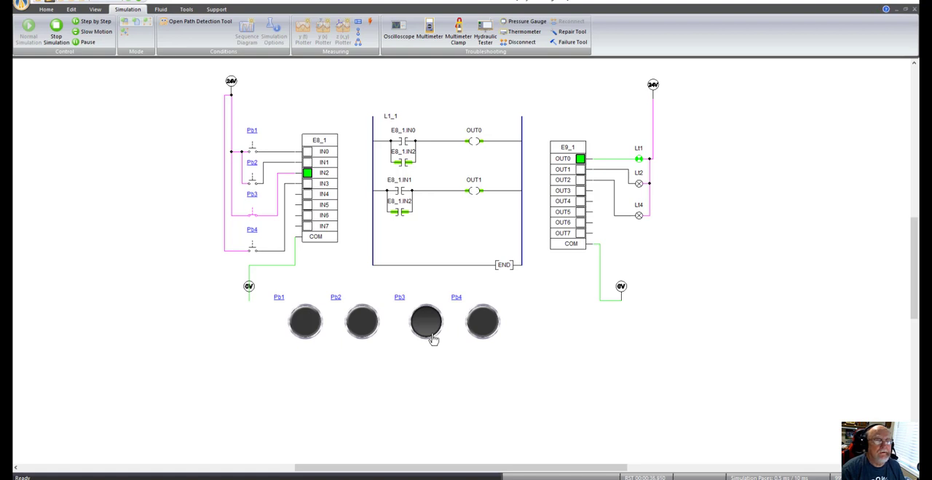
click(428, 335)
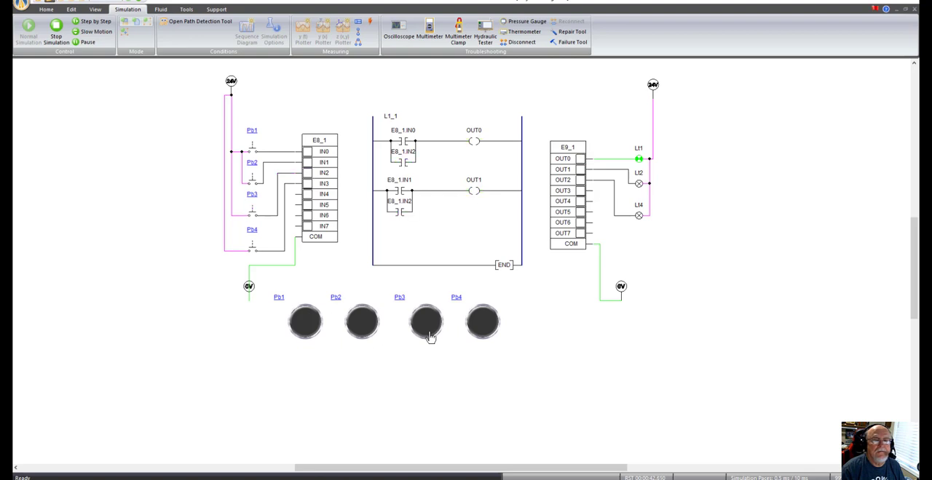
click(430, 336)
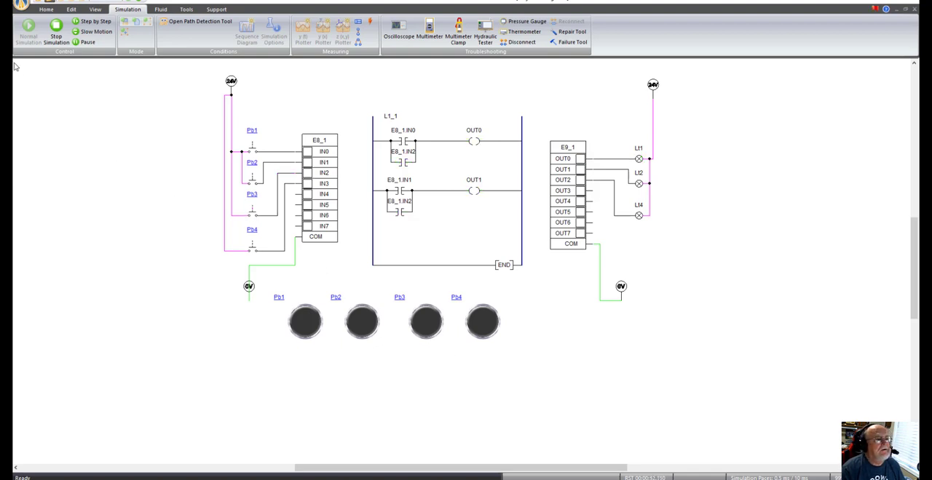
click(57, 28)
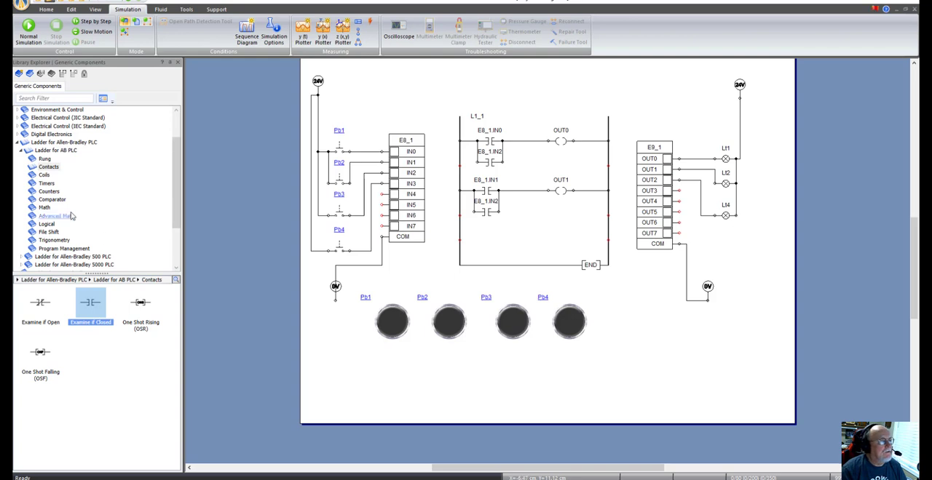
click(50, 167)
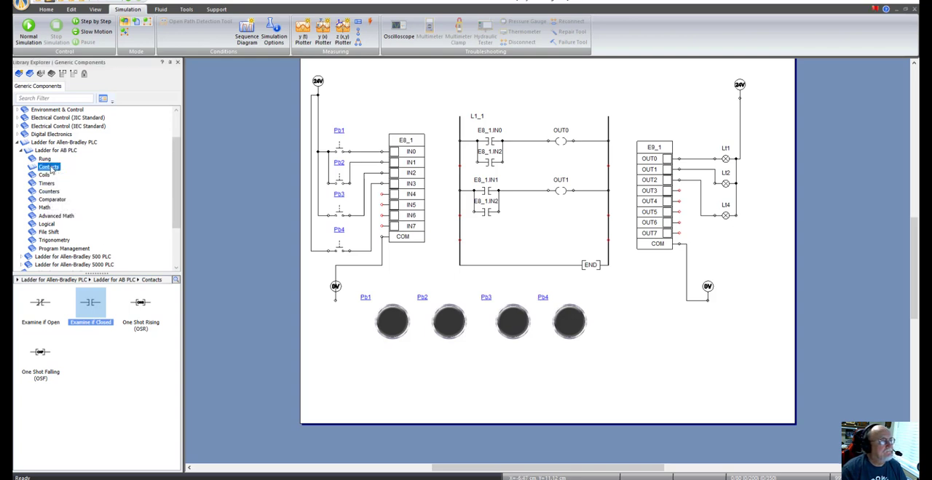
drag(86, 309, 486, 243)
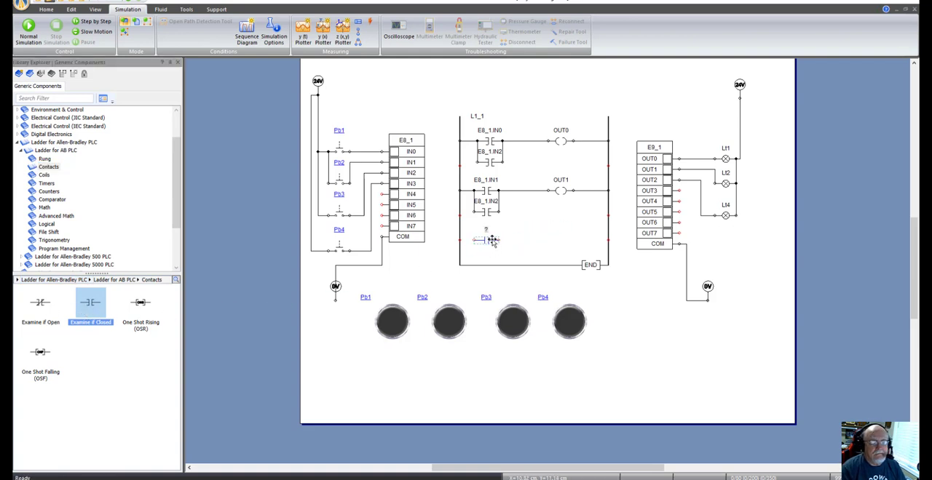
key(Delete)
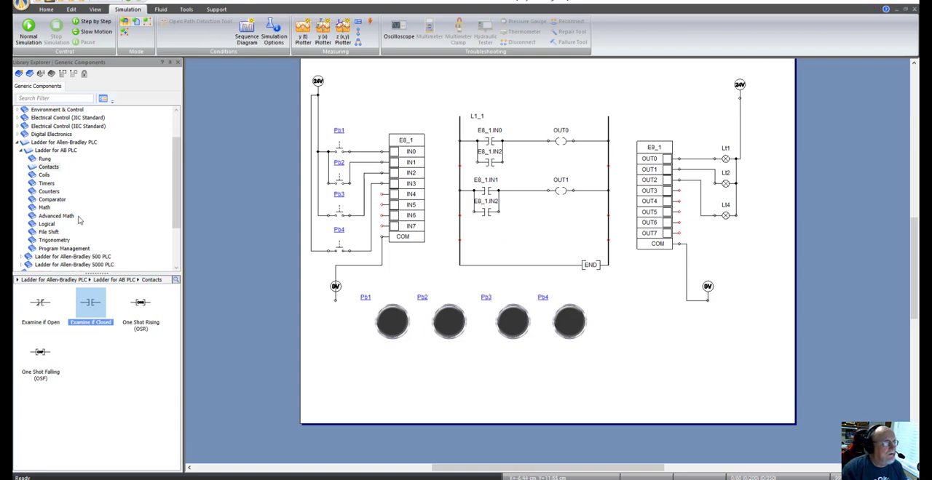
Step: Place an Examine if Open contact on the third rung, beneath the lower IN2 contact, and link it to input IN3
drag(41, 303, 492, 241)
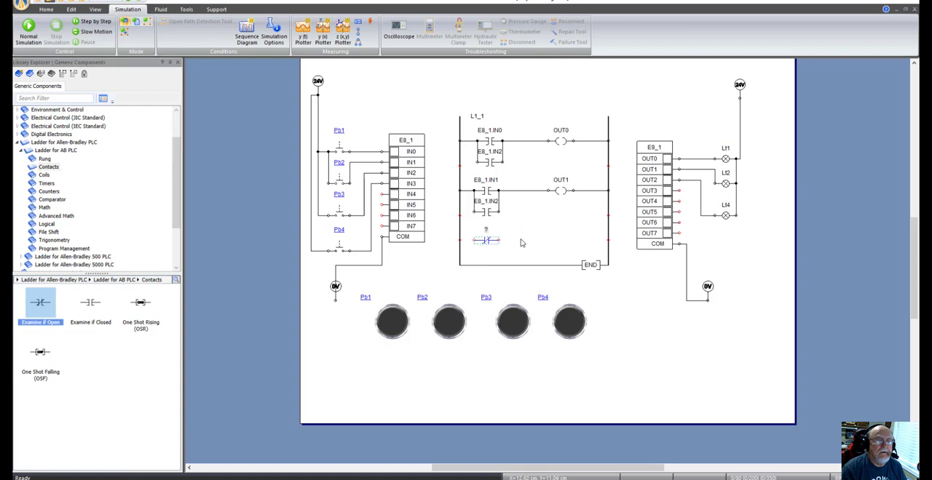
click(538, 237)
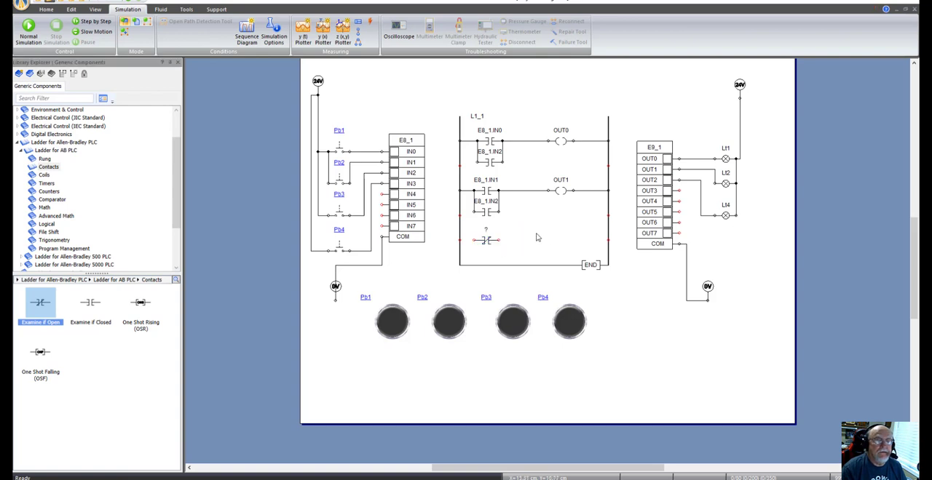
double_click(492, 243)
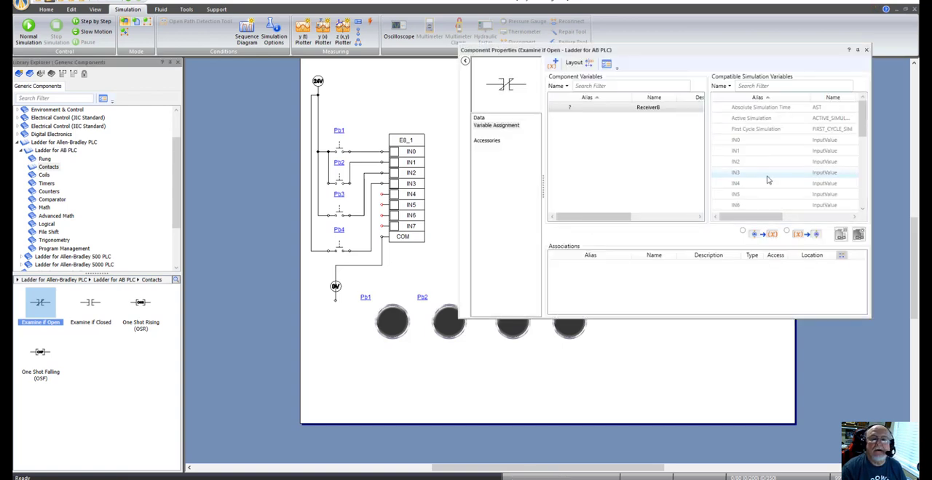
right_click(764, 174)
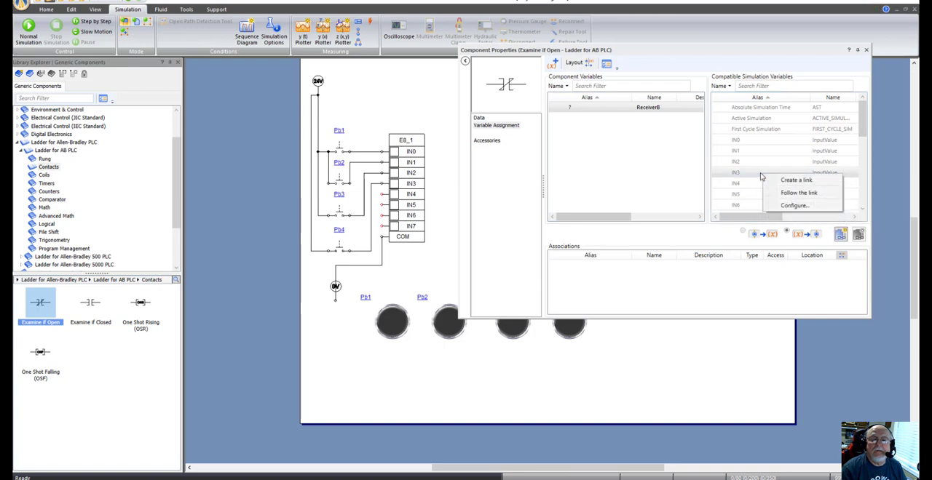
click(776, 182)
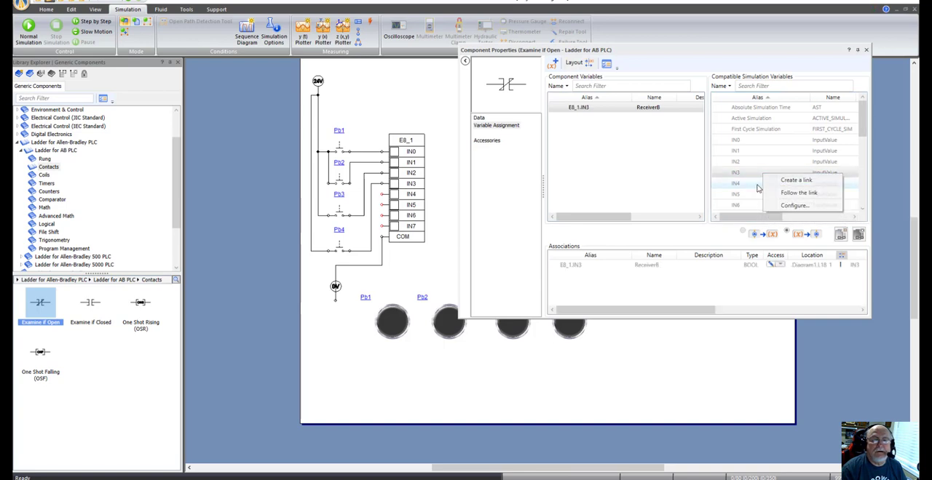
click(866, 50)
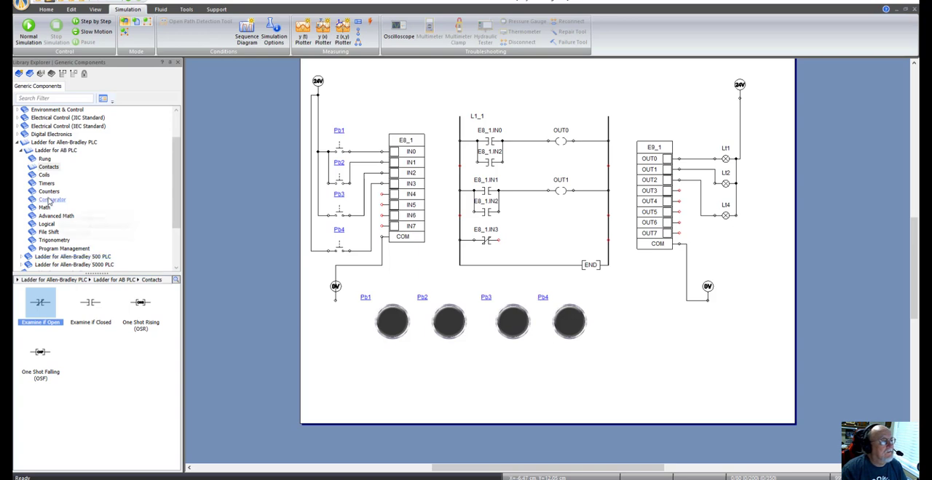
Step: Add an Output Energize (OTE) coil with alias Lt4 to the third rung, level with the IN3 contact
click(45, 175)
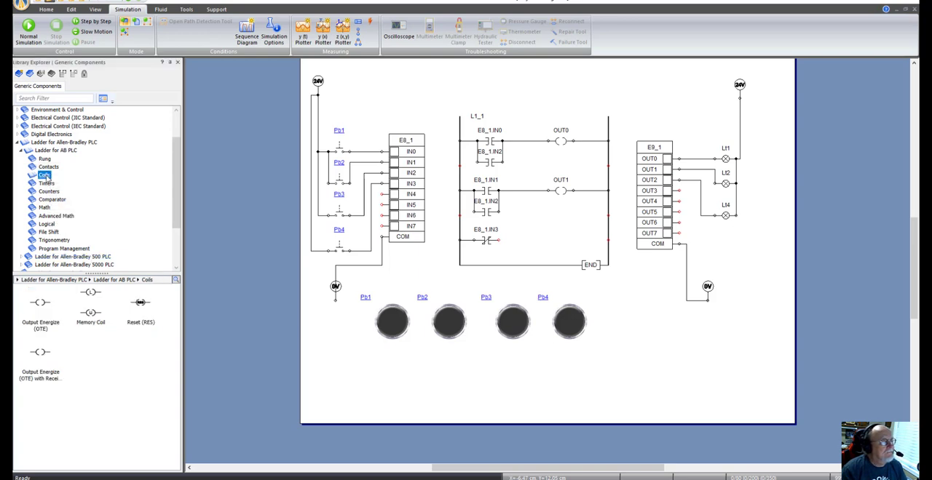
drag(40, 303, 566, 235)
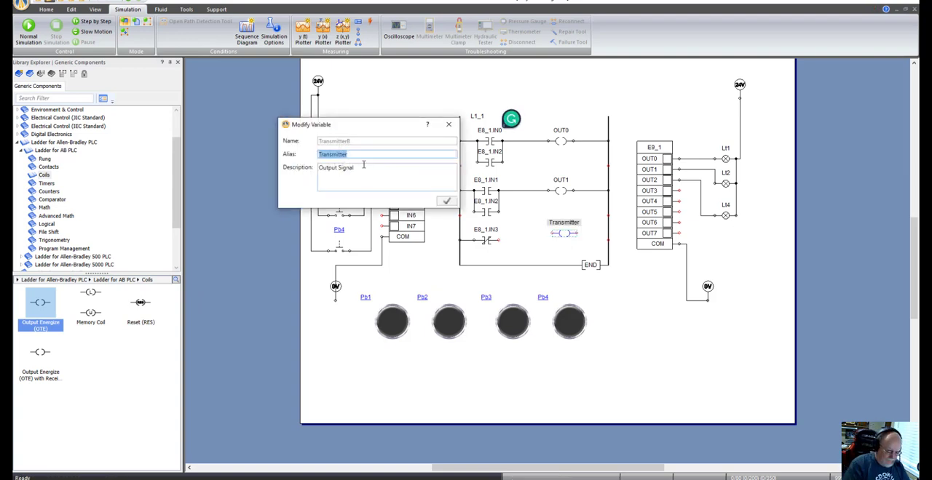
text(lt4)
key(Left)
key(Left)
key(BackSpace)
text(L)
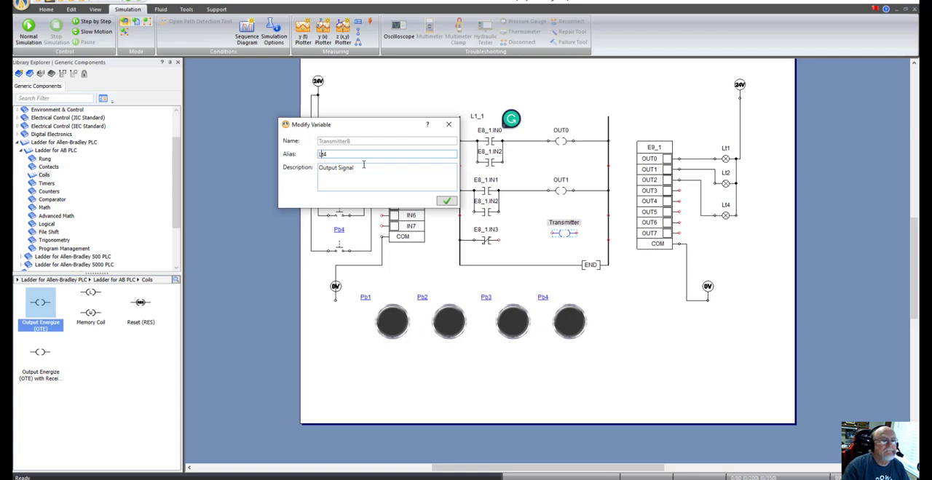
click(447, 202)
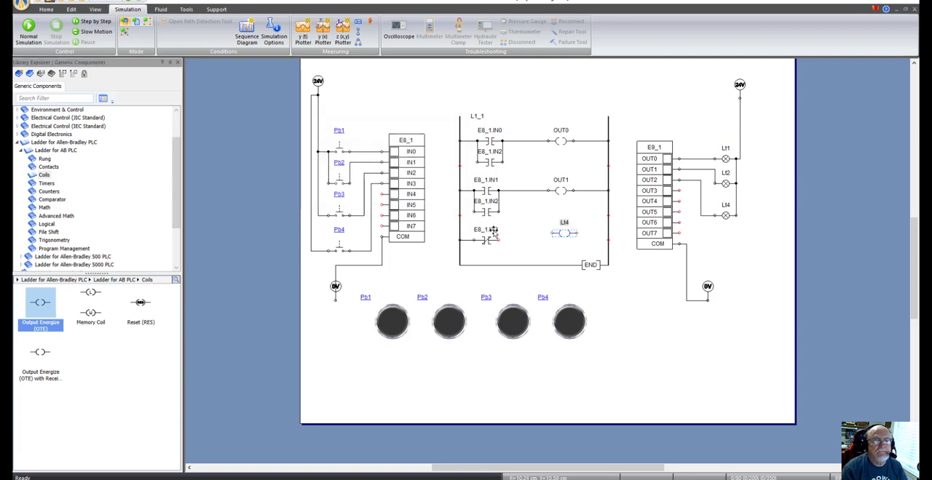
drag(571, 236, 572, 244)
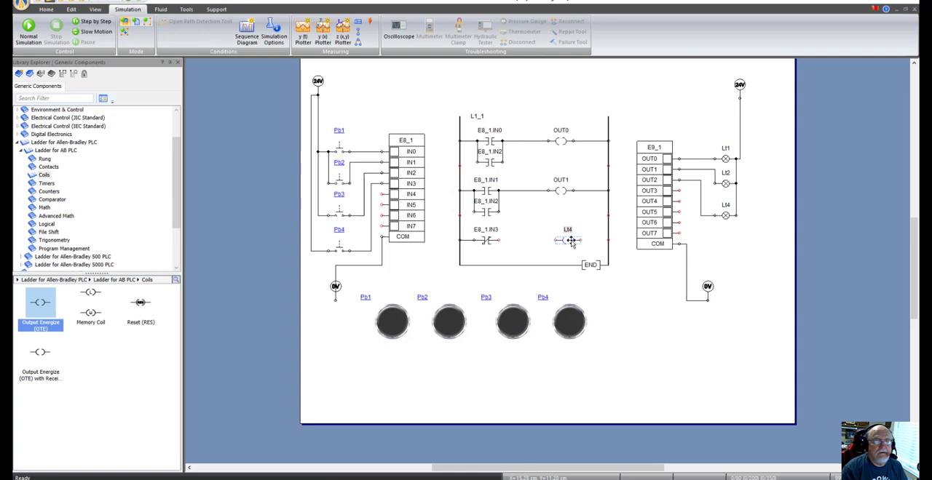
Step: Link the third rung's Lt4 coil to output variable OUT3
double_click(571, 243)
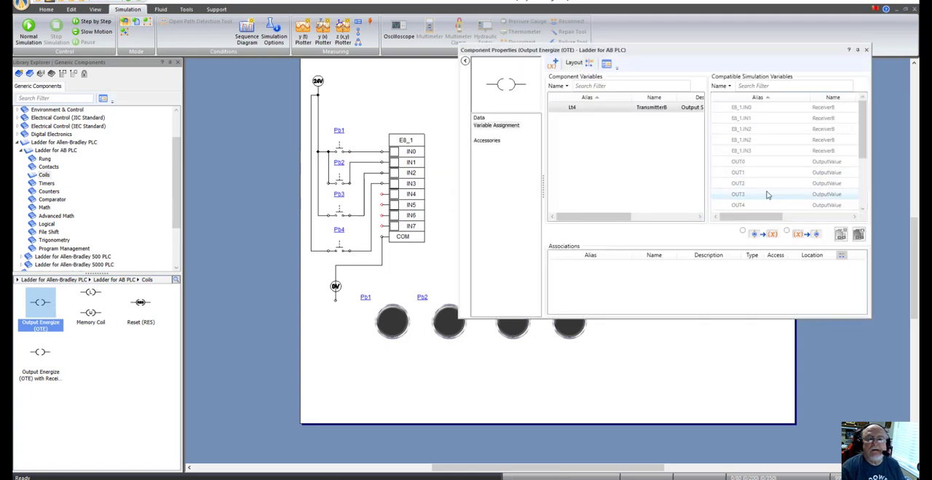
right_click(765, 195)
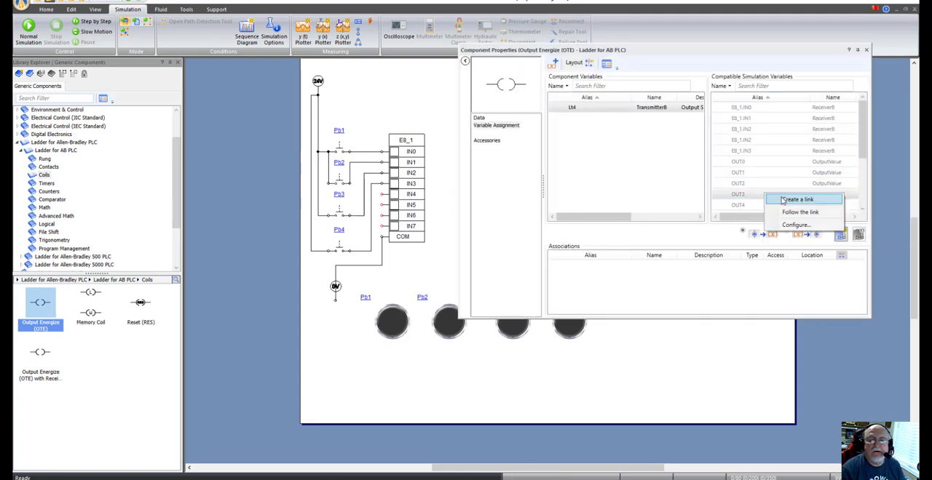
click(794, 200)
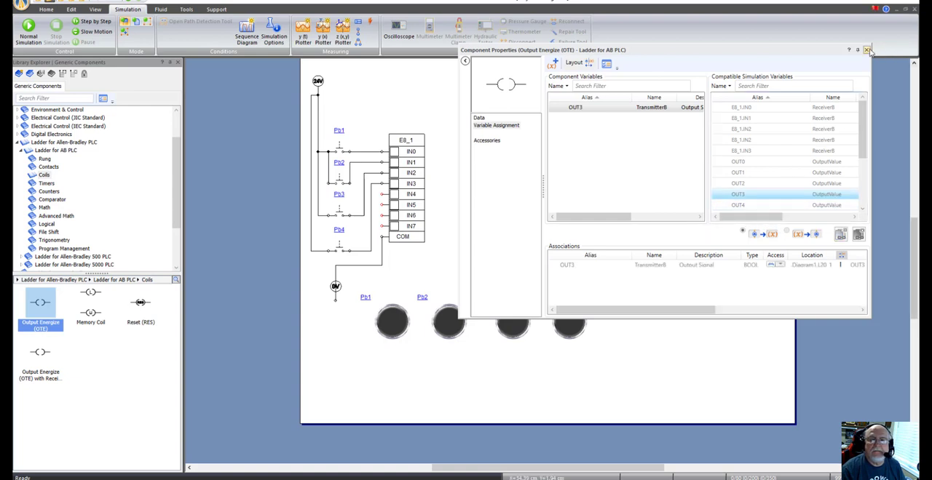
click(866, 49)
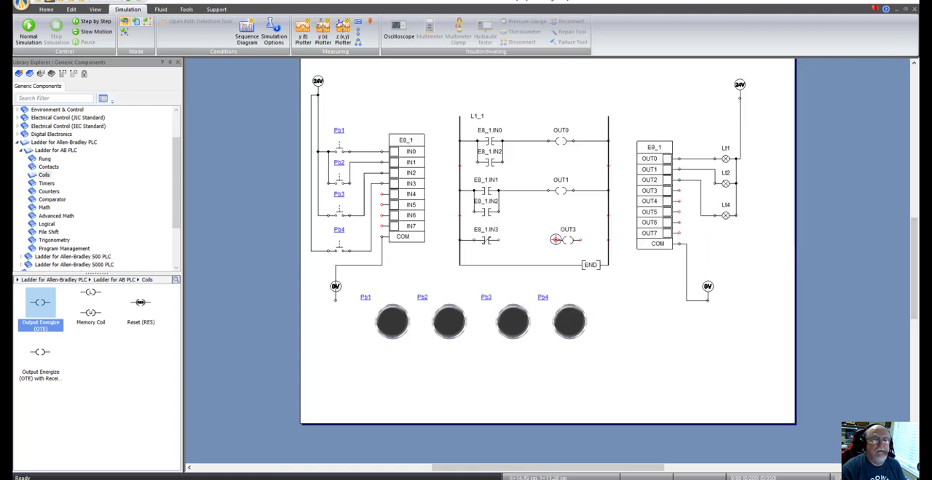
Step: Wire the third rung's coil to the IN3 contact and to the ladder's right rail
drag(555, 241, 501, 240)
click(499, 241)
click(580, 240)
click(608, 240)
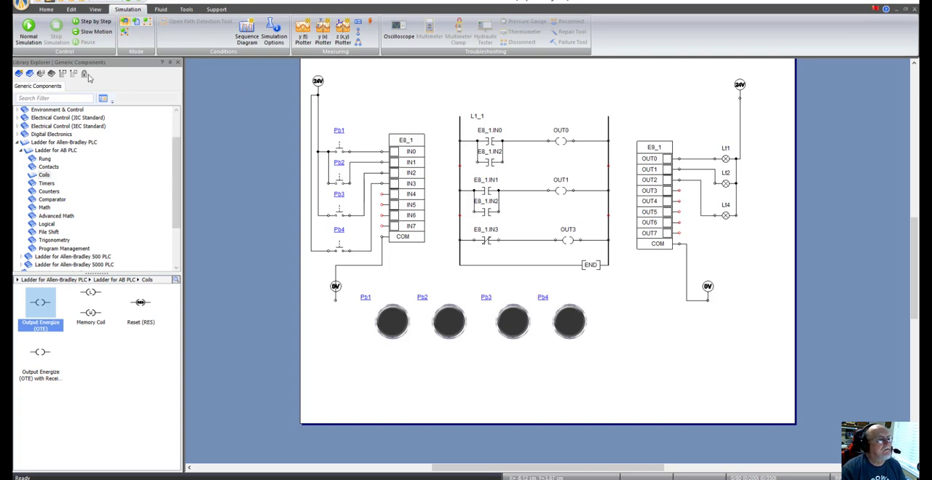
Step: Run the normal simulation and operate push button Pb4 repeatedly to test the normally closed IN3 contact
click(28, 32)
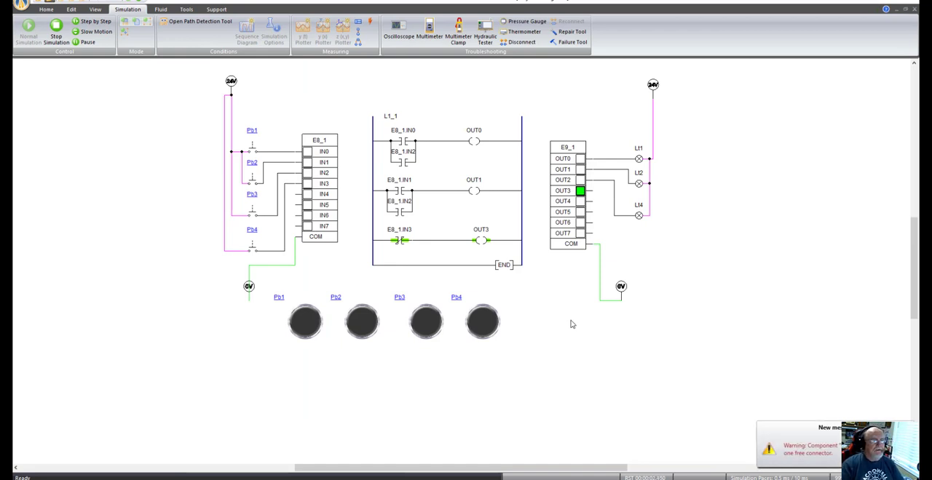
click(485, 328)
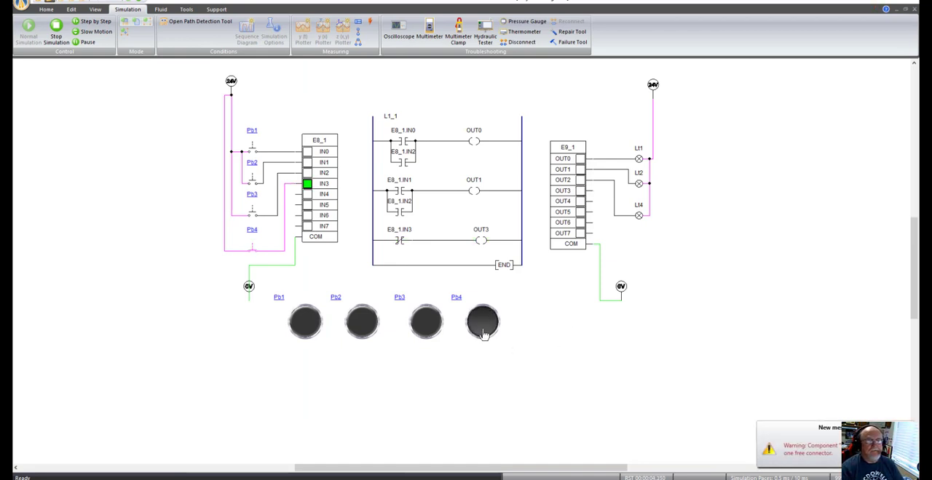
click(487, 331)
click(492, 333)
click(491, 332)
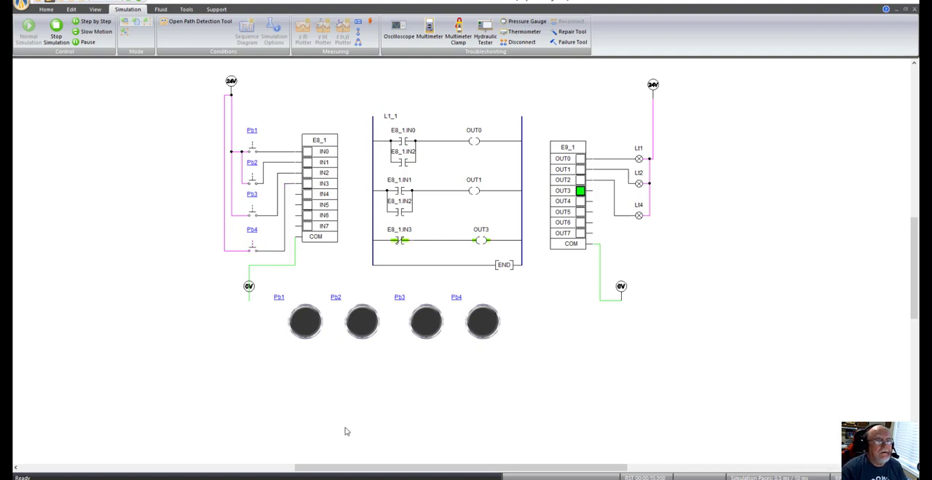
Step: Operate push buttons Pb1, Pb2, Pb3 and Pb4 in turn to test all three rungs, and stop the simulation
click(307, 332)
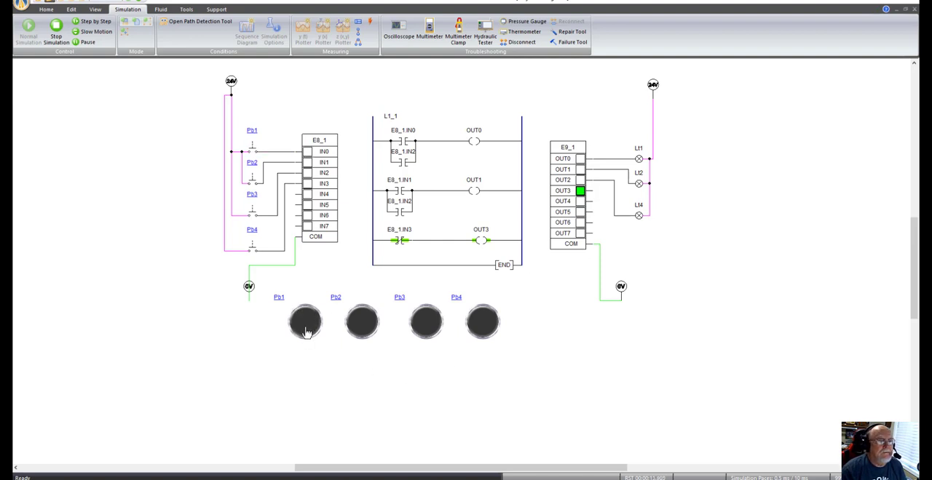
click(306, 325)
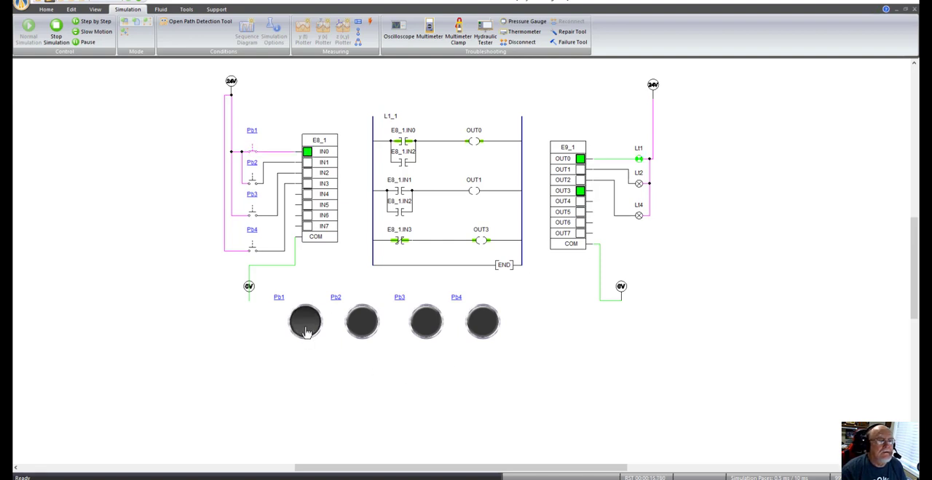
click(360, 332)
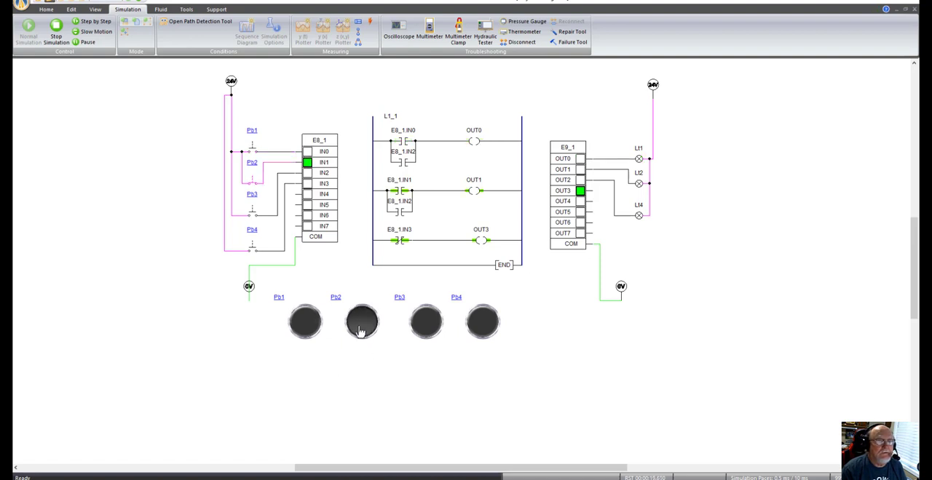
click(435, 327)
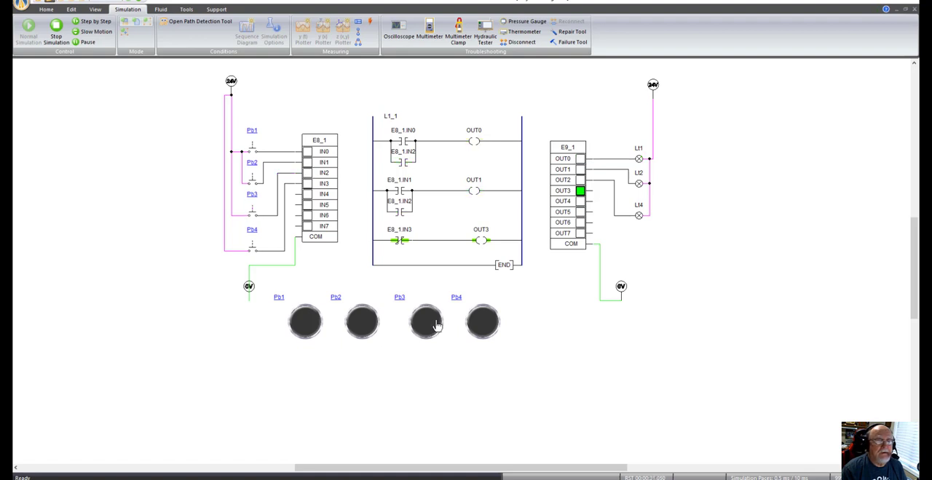
click(437, 325)
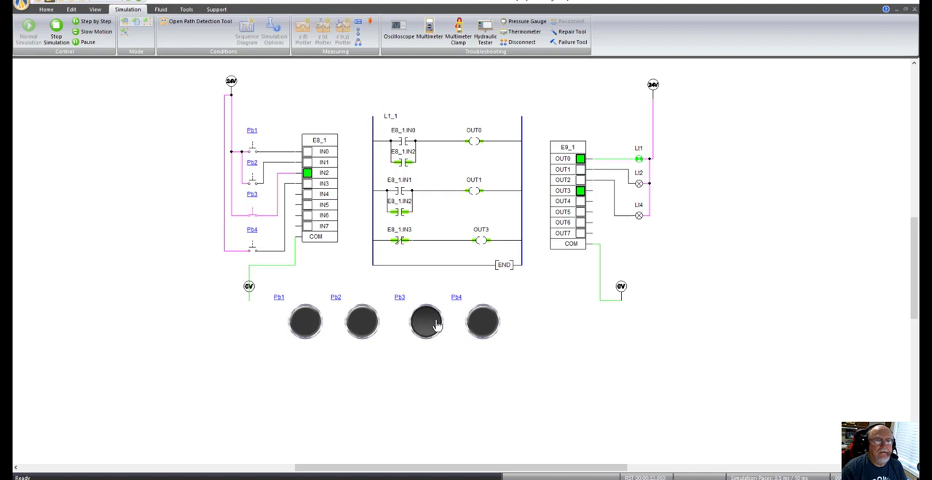
click(433, 326)
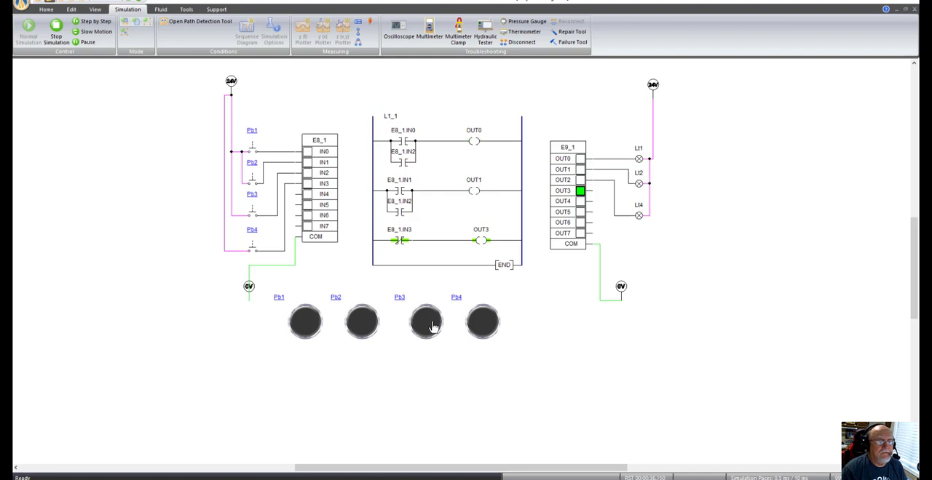
click(432, 326)
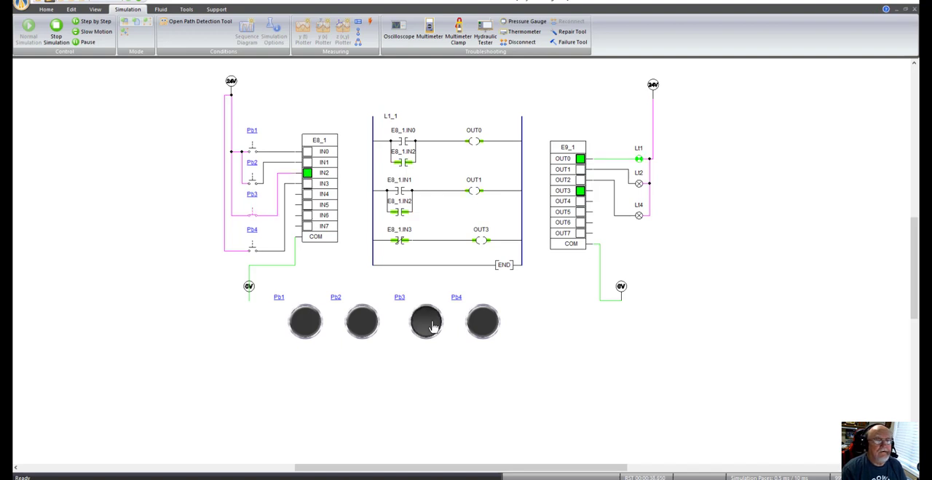
click(484, 328)
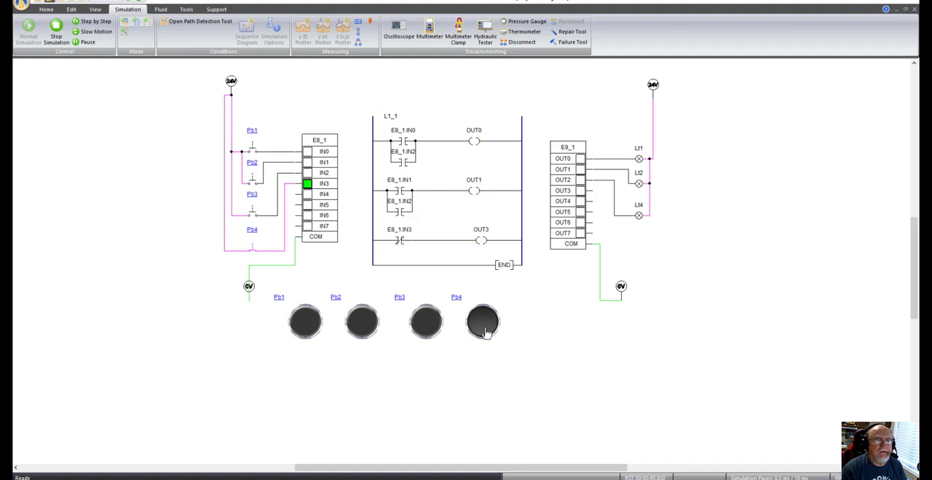
click(484, 328)
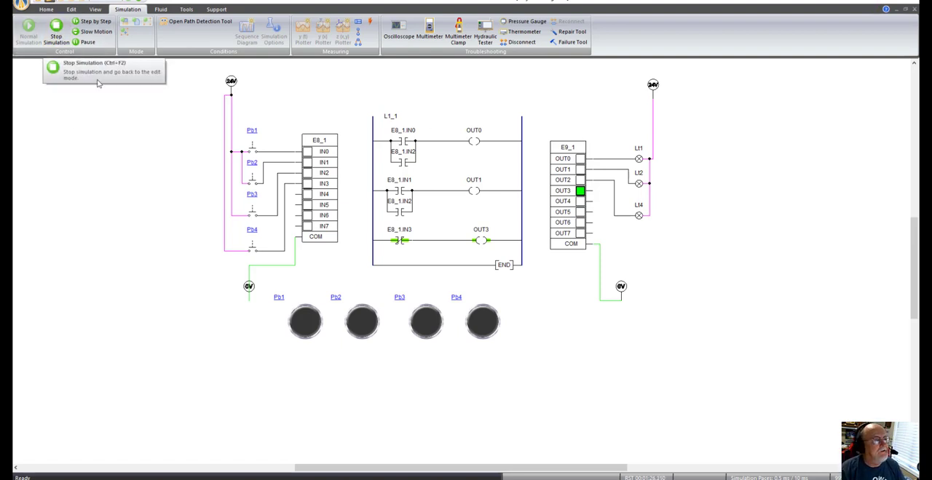
click(56, 29)
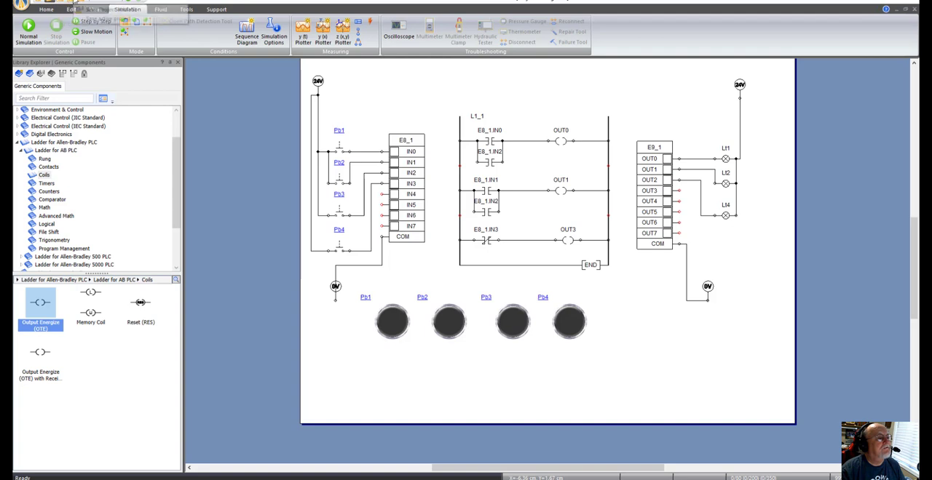
Step: Save the project as PLC Midterm Lab Example in the Ivy Tech 2022 folder
click(75, 3)
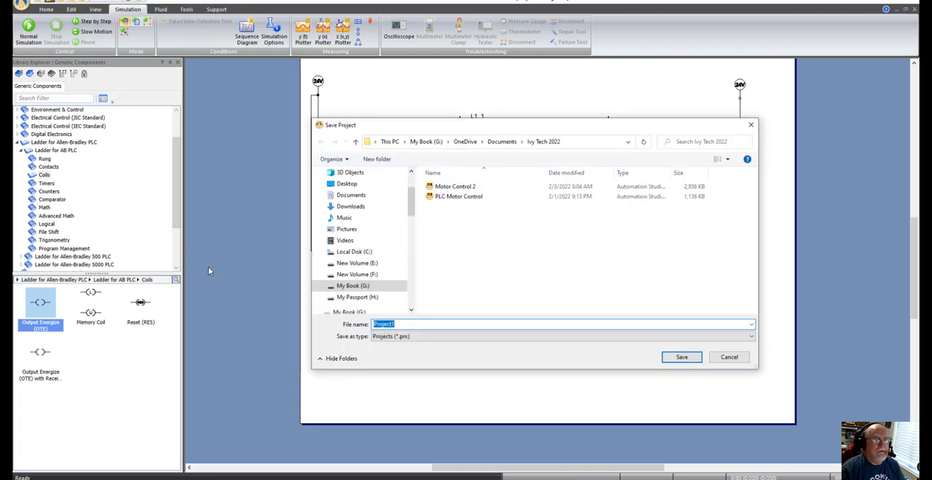
text(PLC)
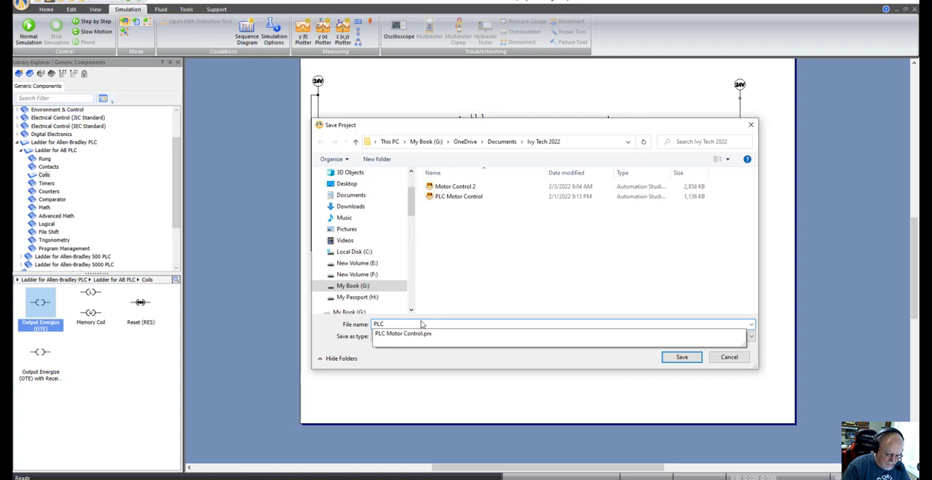
text( Midterm)
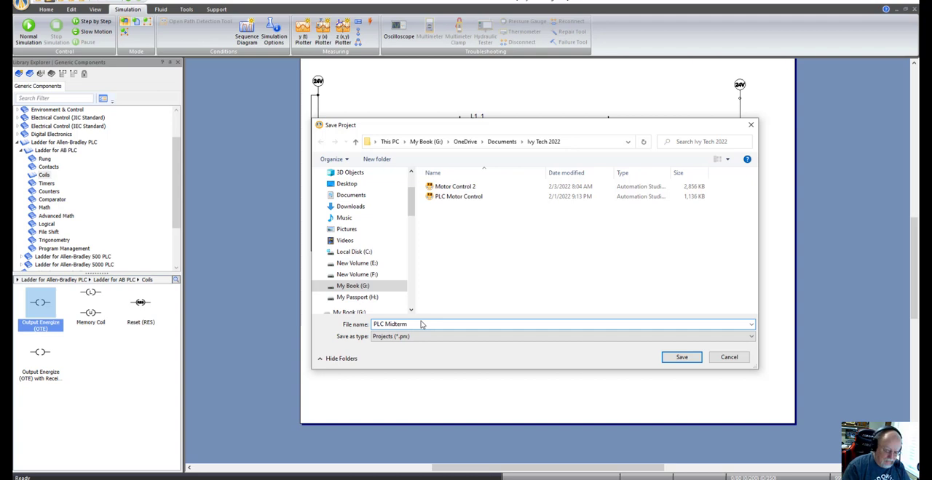
text( Lab Example)
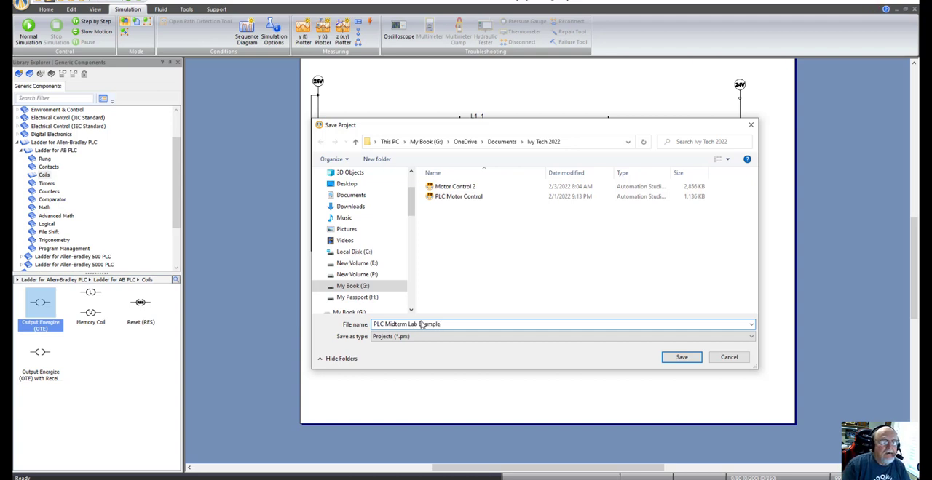
click(678, 361)
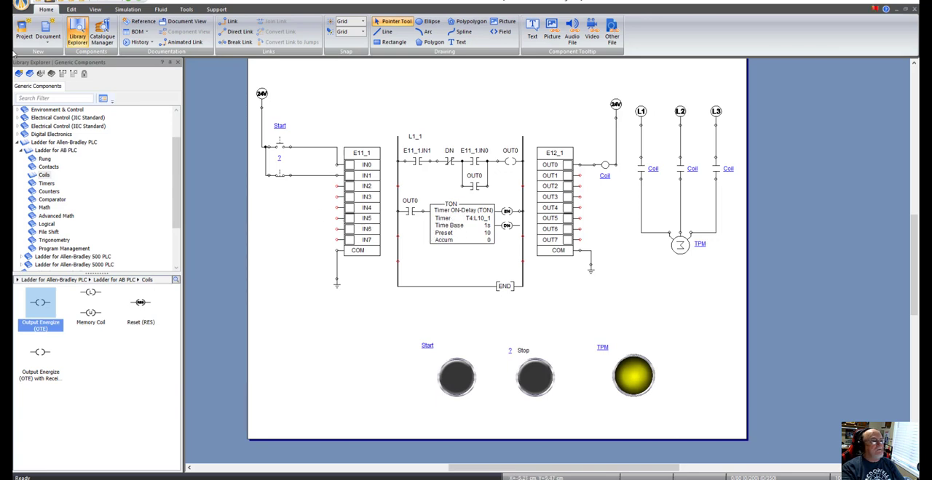
Step: Run the normal simulation of the timer-based motor circuit, operate the Start push button repeatedly to test the timed motor run, and stop the simulation
click(128, 9)
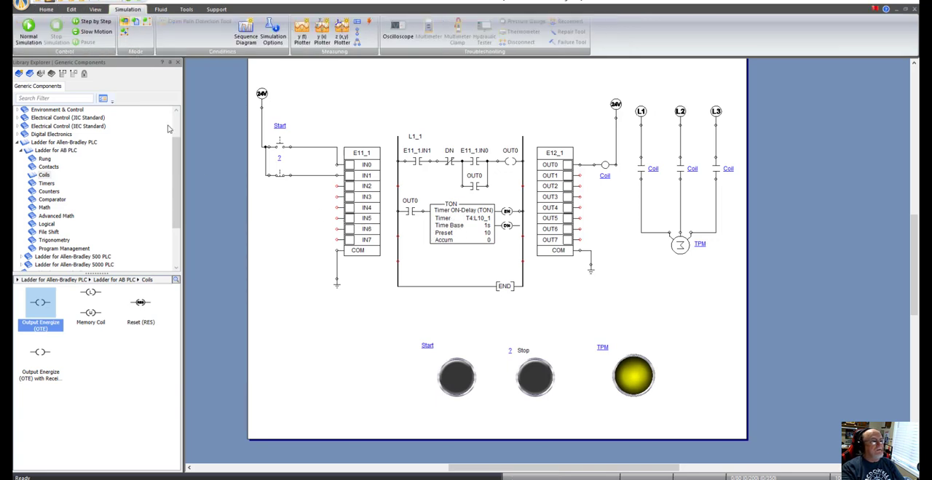
click(29, 31)
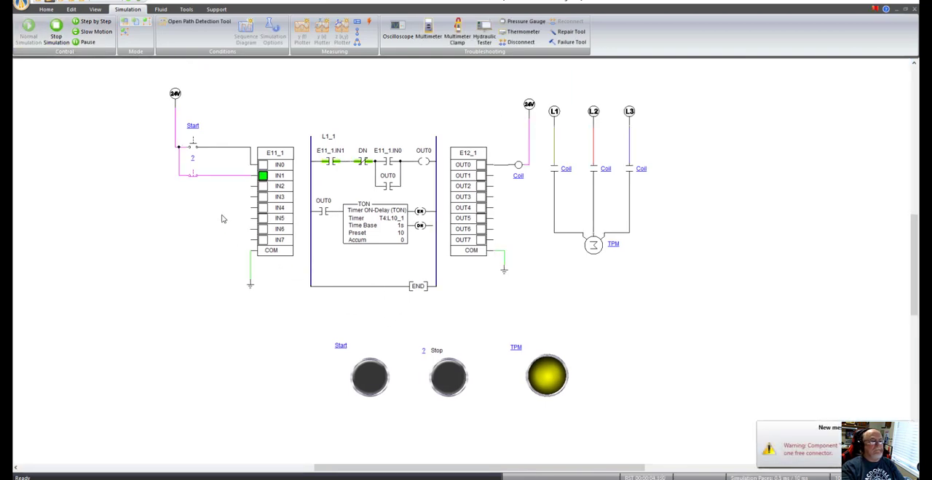
click(370, 377)
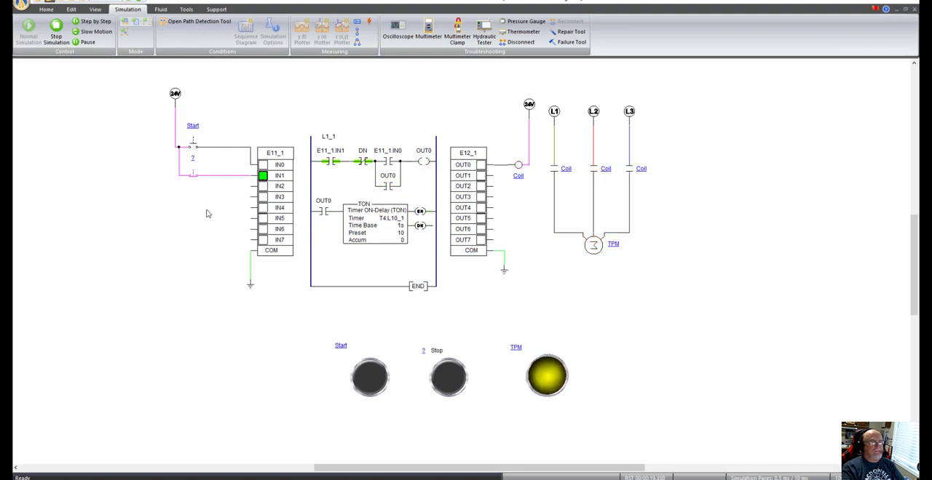
click(367, 377)
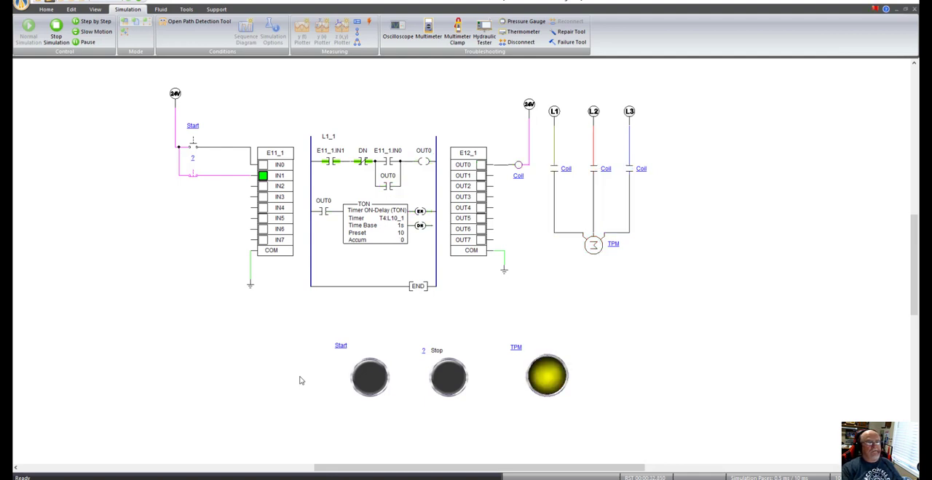
click(370, 379)
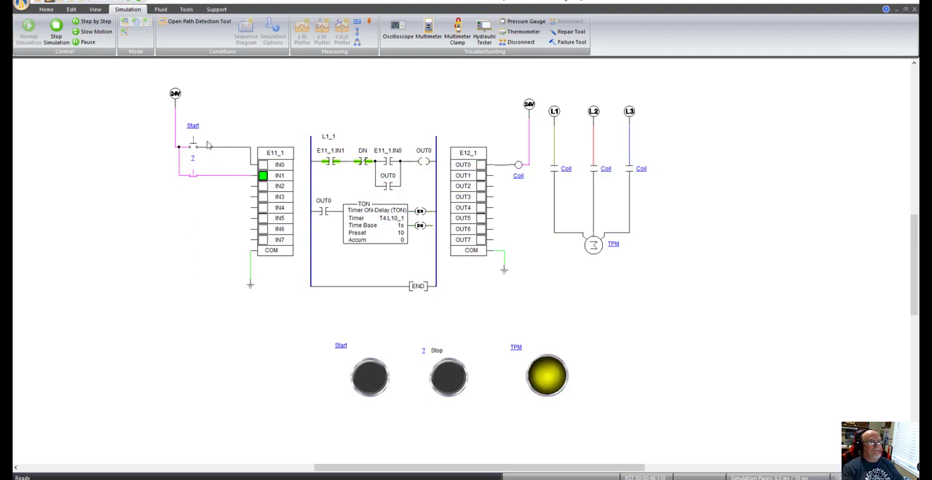
click(372, 378)
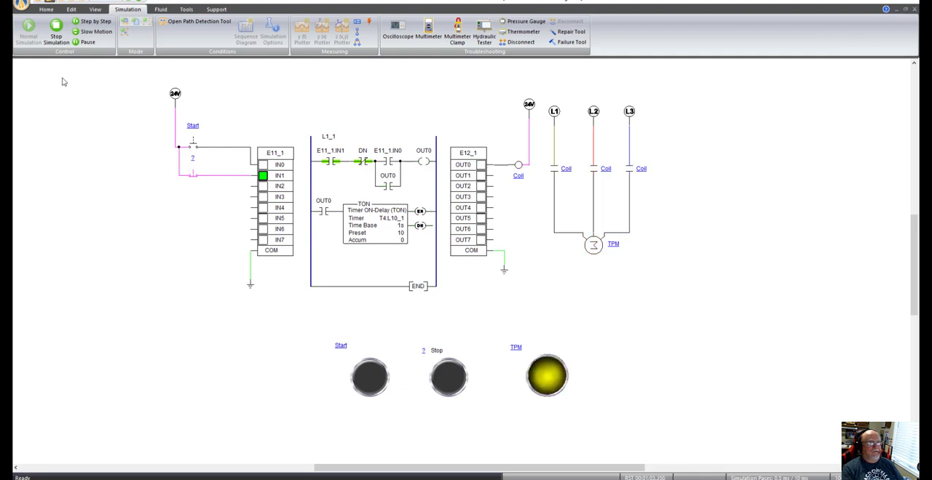
click(57, 27)
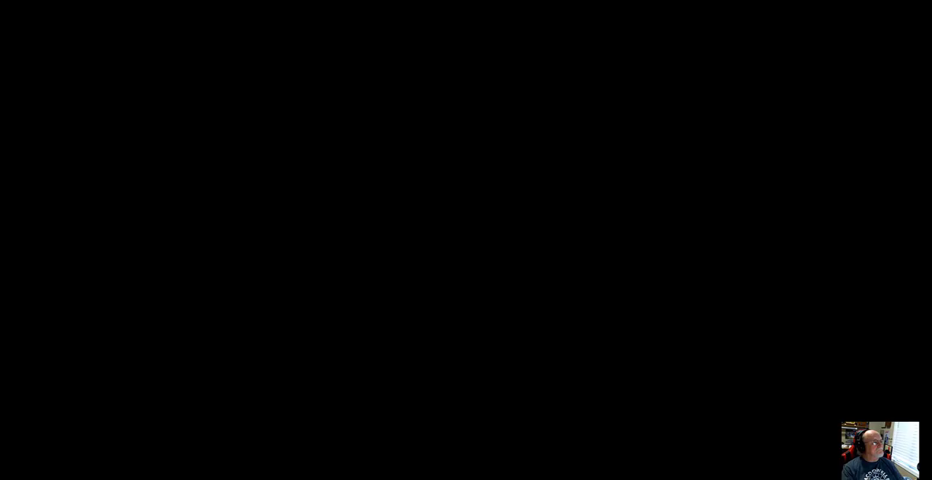